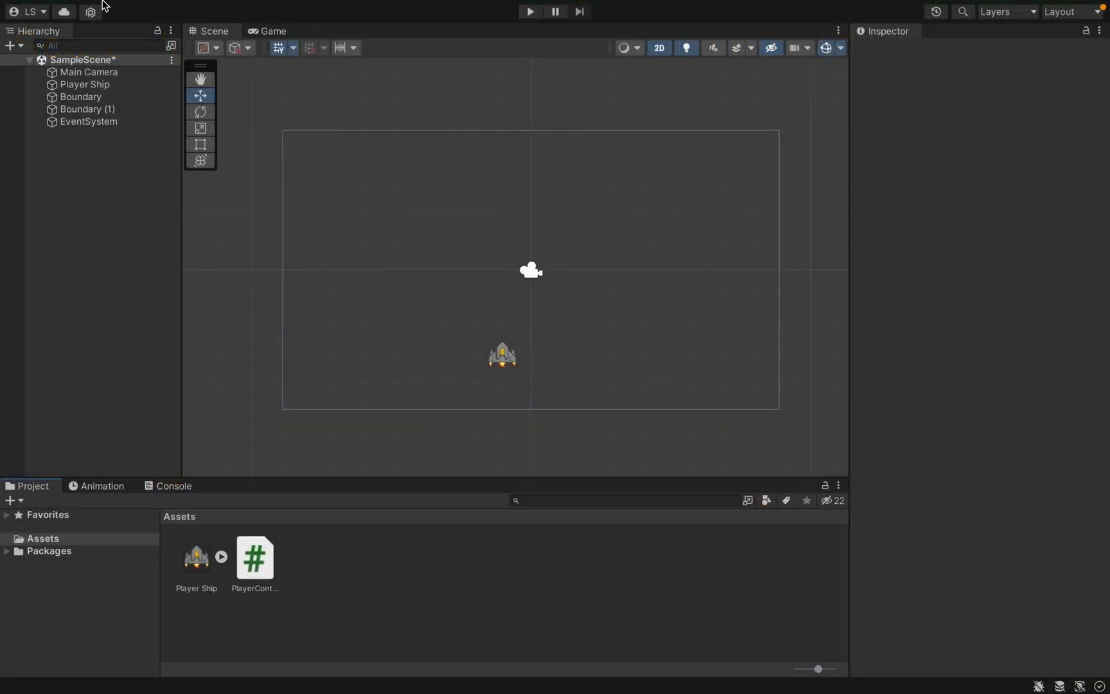
Import SHIP #1.psd, SHIP #2.psd, Space.psd and CITYSCAPE.psd from the desktop into Assets.
click(41, 31)
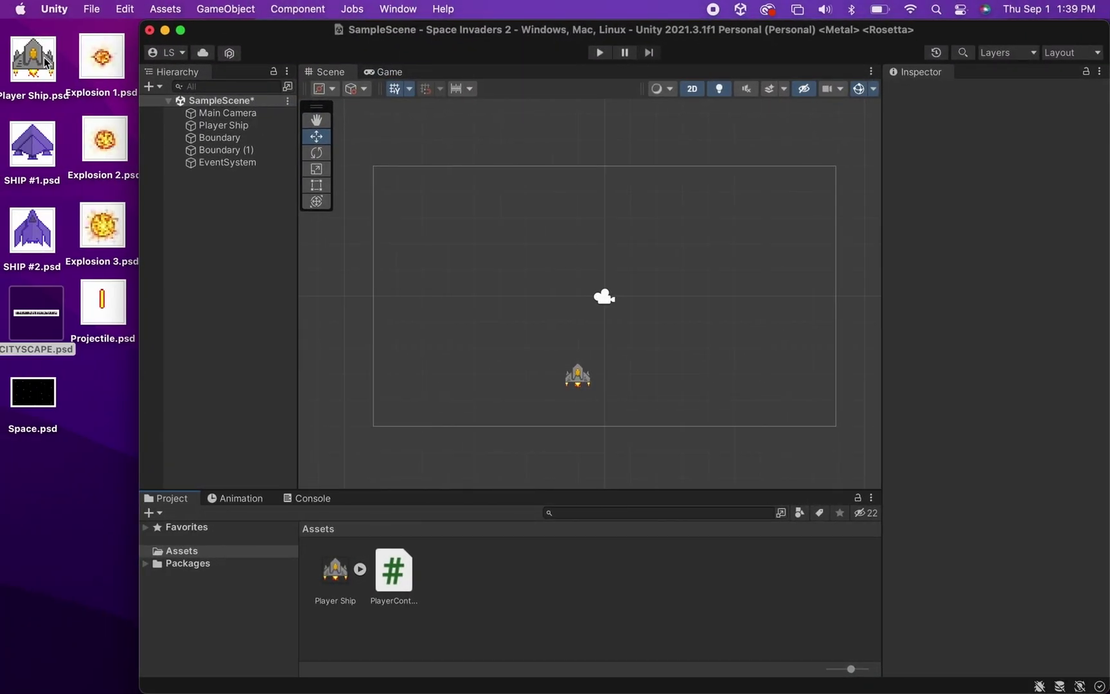
click(35, 145)
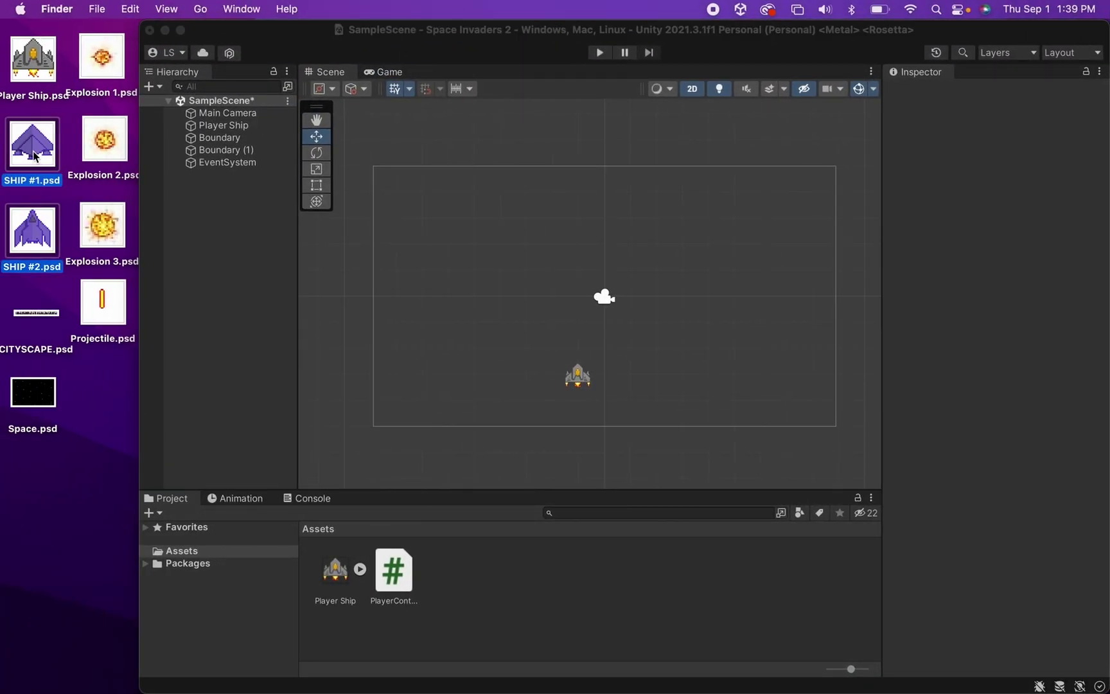
drag(36, 155, 240, 185)
drag(391, 404, 471, 576)
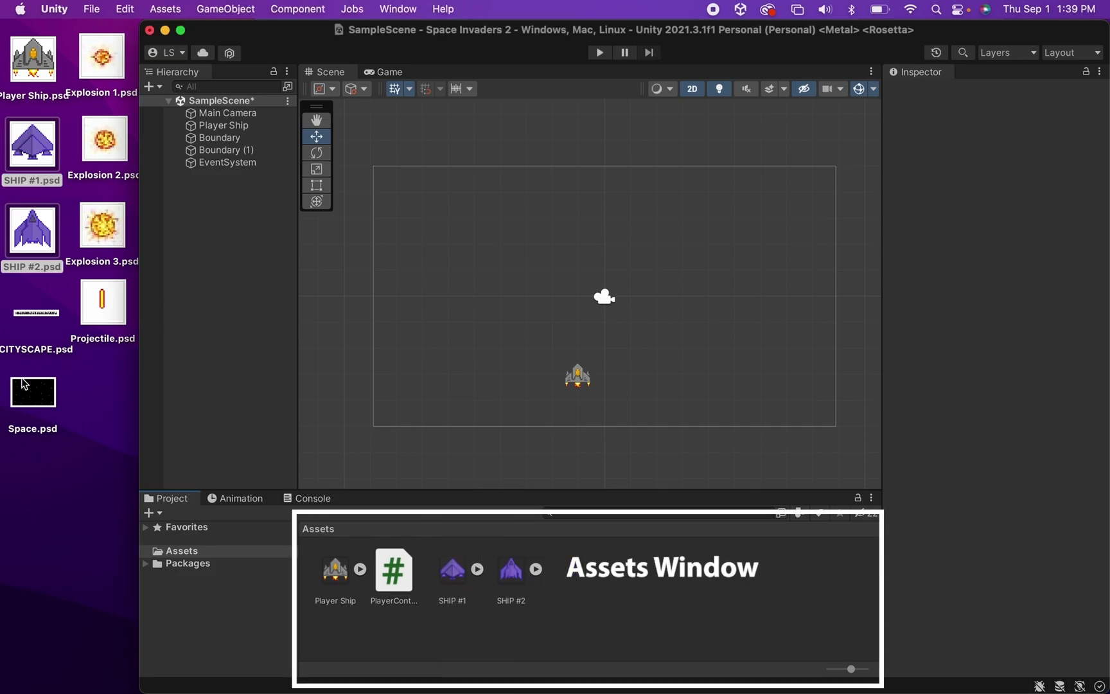
drag(24, 383, 635, 618)
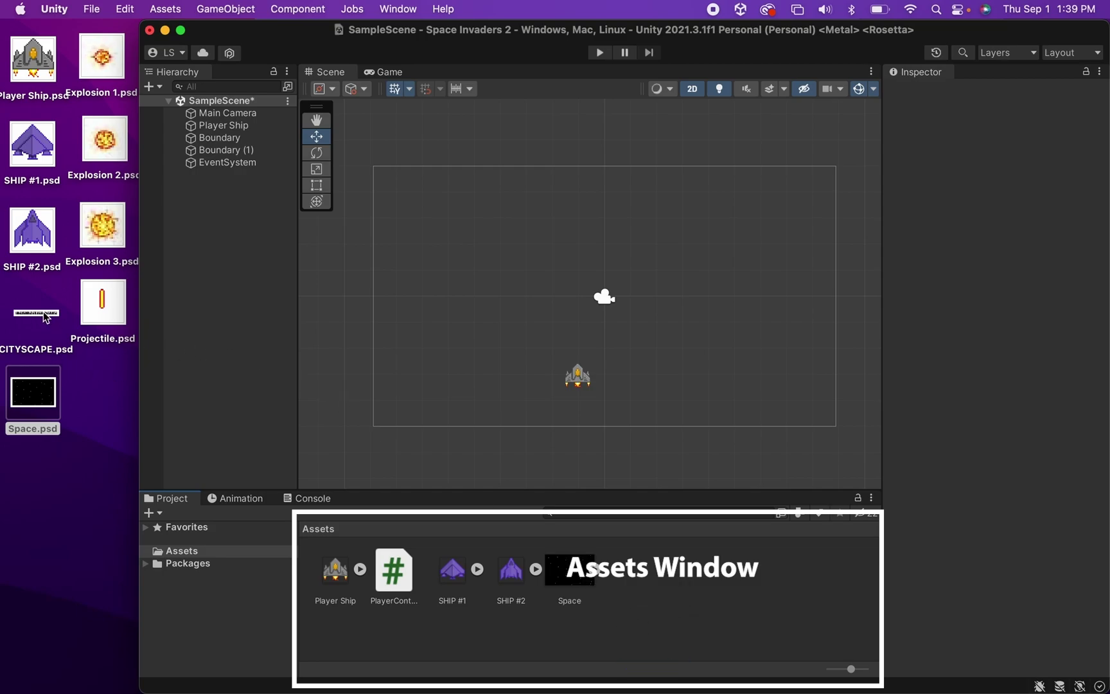
drag(45, 316, 663, 584)
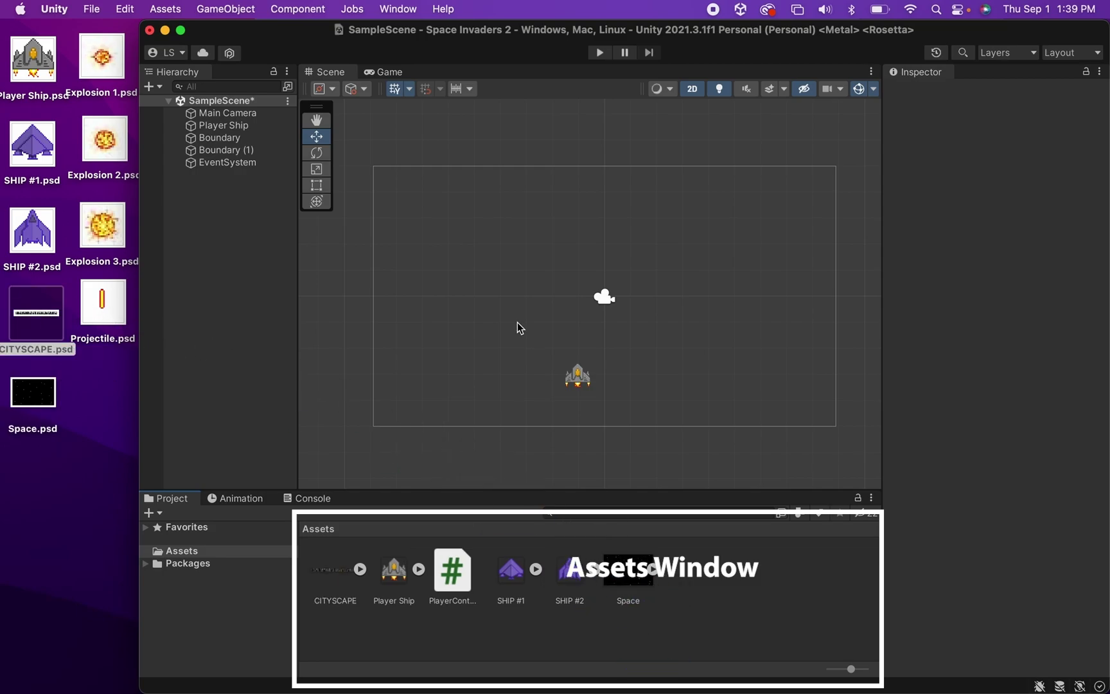
Place the Space image in the scene and stretch it with the Rect Tool to about 1.92 by 1.76.
click(180, 30)
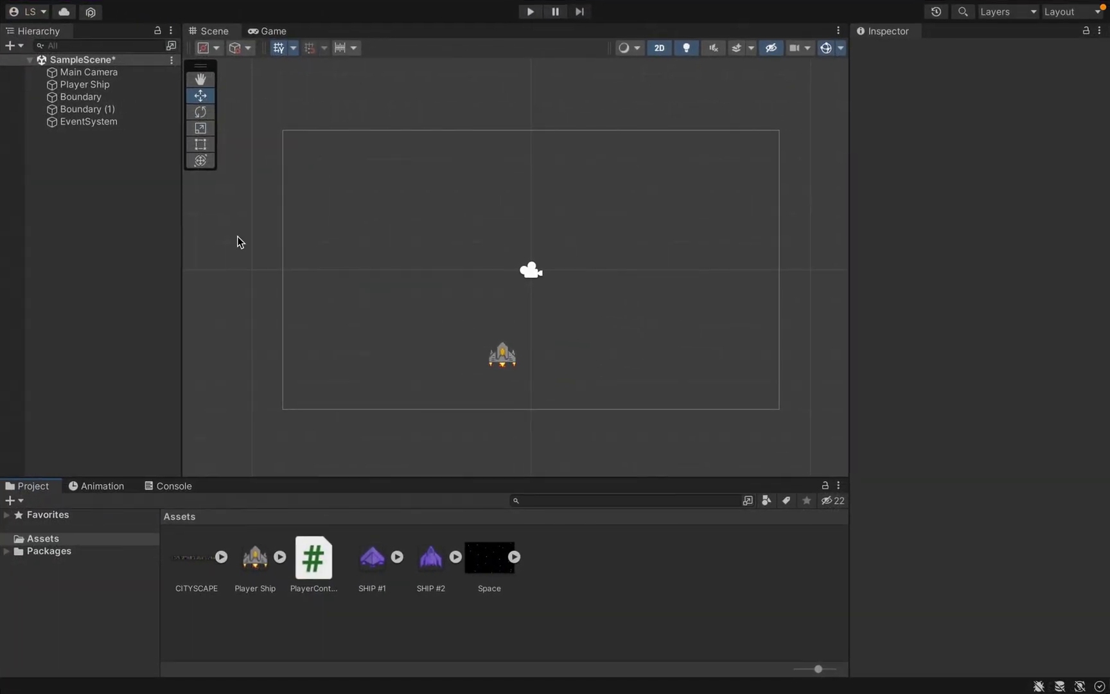
click(484, 568)
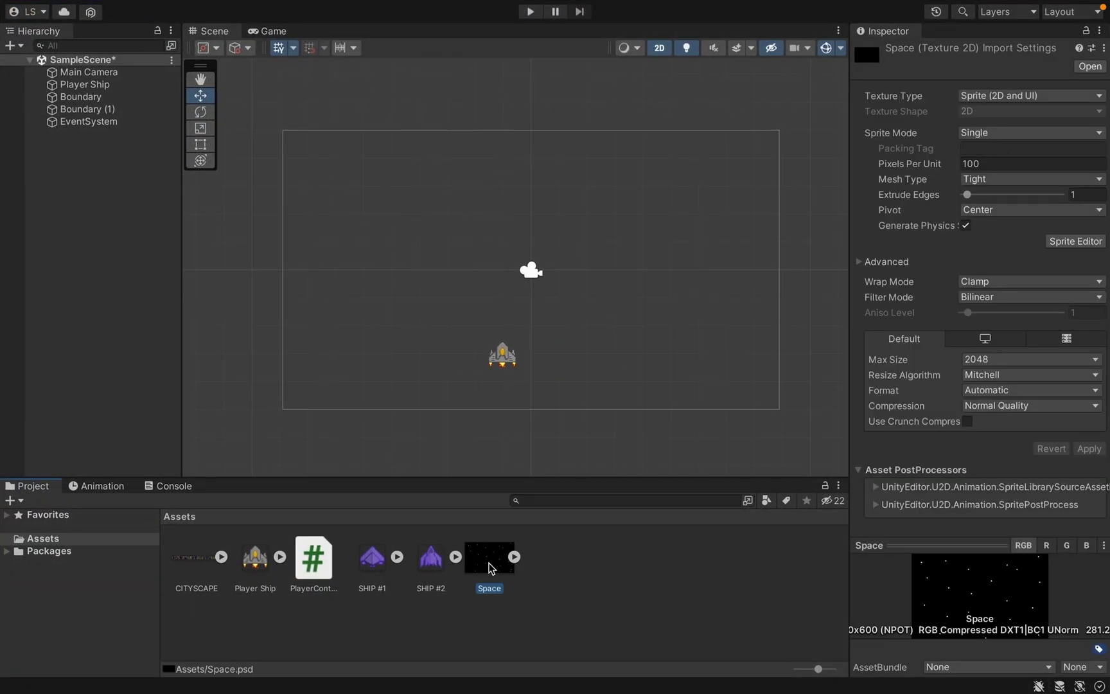
drag(488, 567, 466, 245)
key(t)
drag(332, 161, 277, 121)
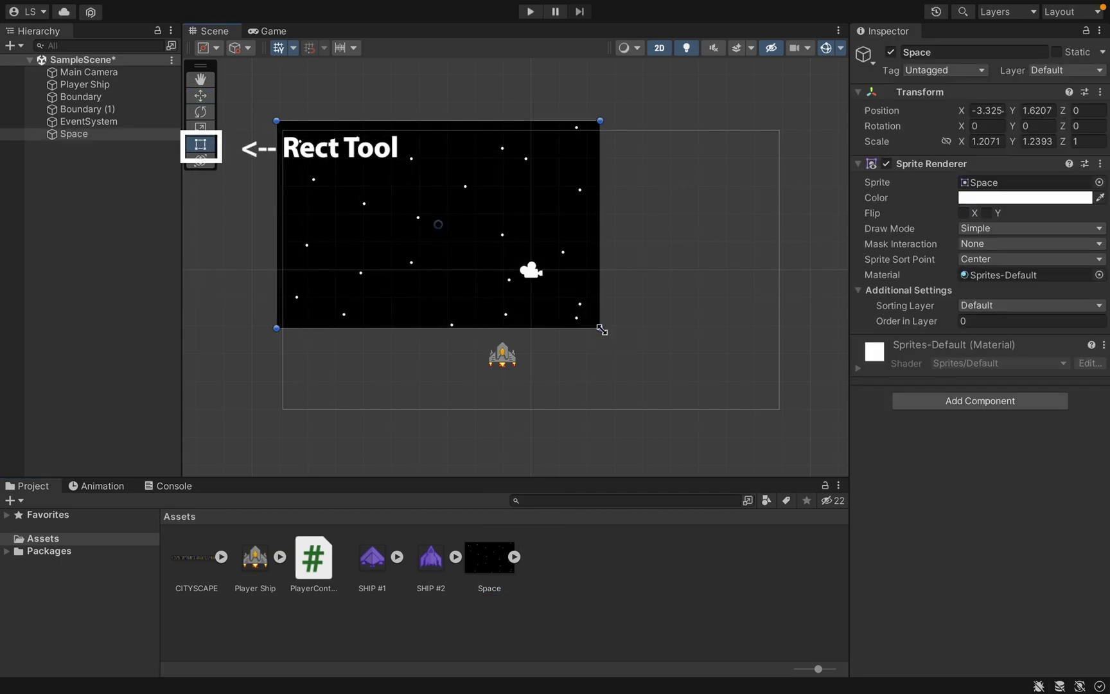
drag(601, 330, 791, 416)
click(191, 558)
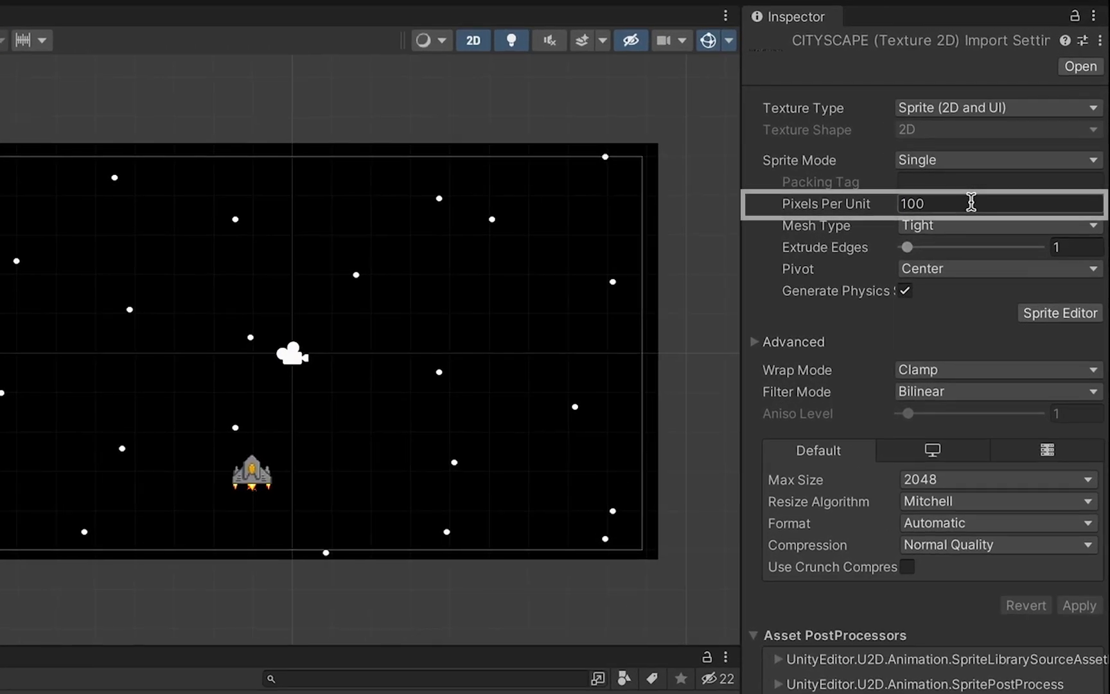
Set CITYSCAPE to 32 pixels per unit, Point (no filter) and RGBA 32 bit, and apply.
click(1013, 163)
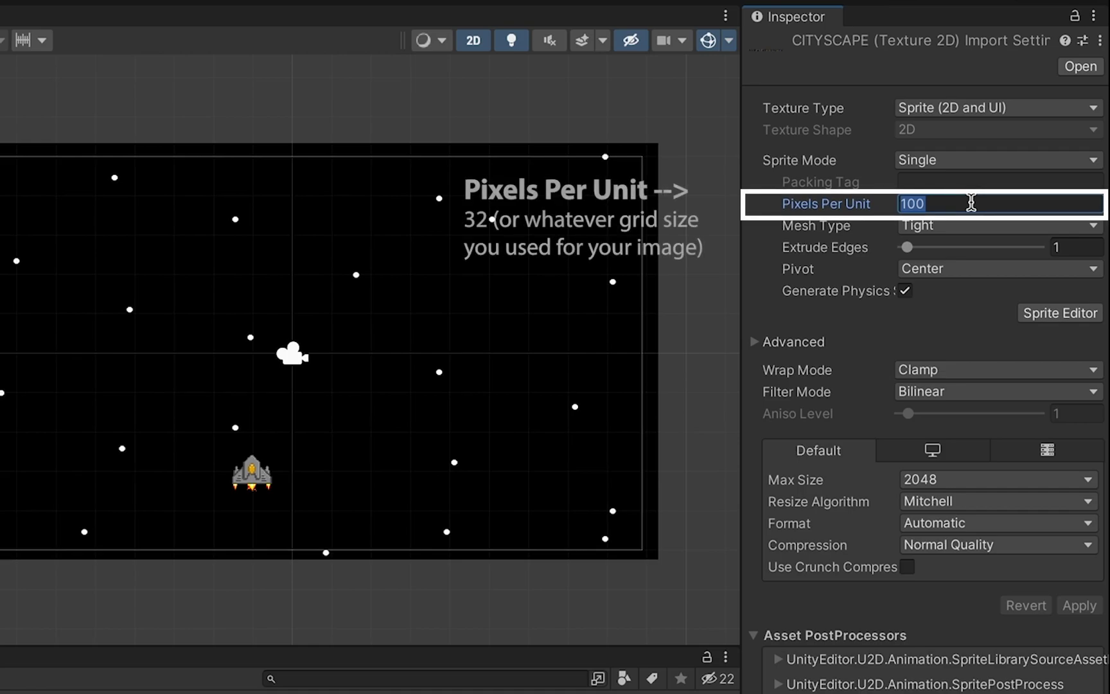
text(32)
click(936, 391)
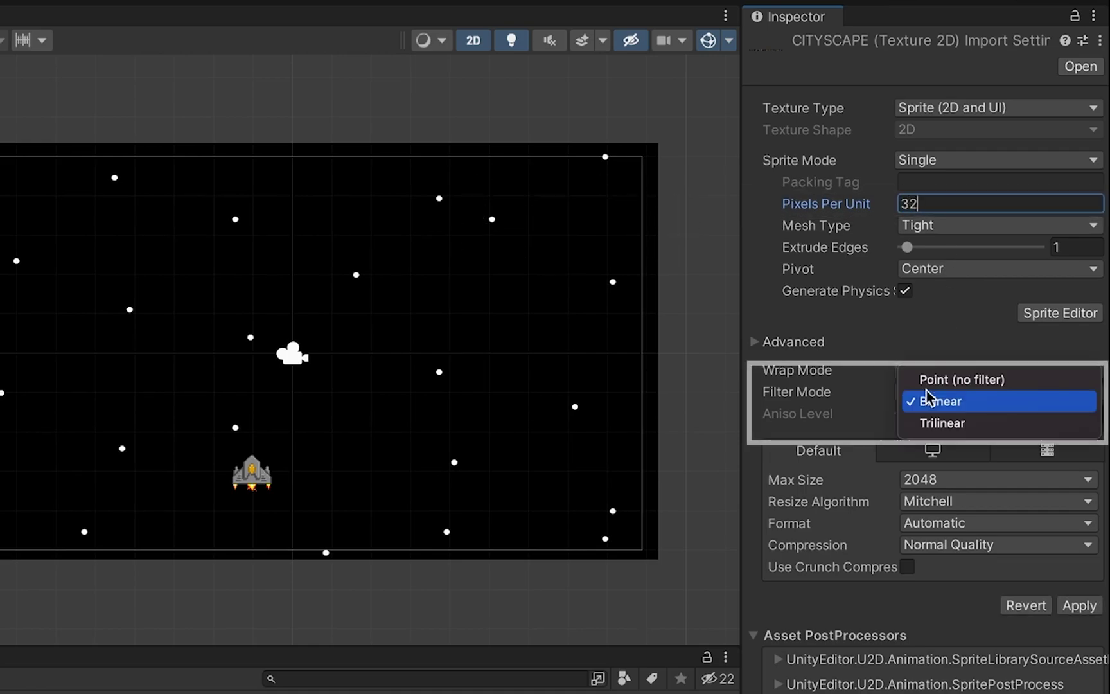
click(962, 384)
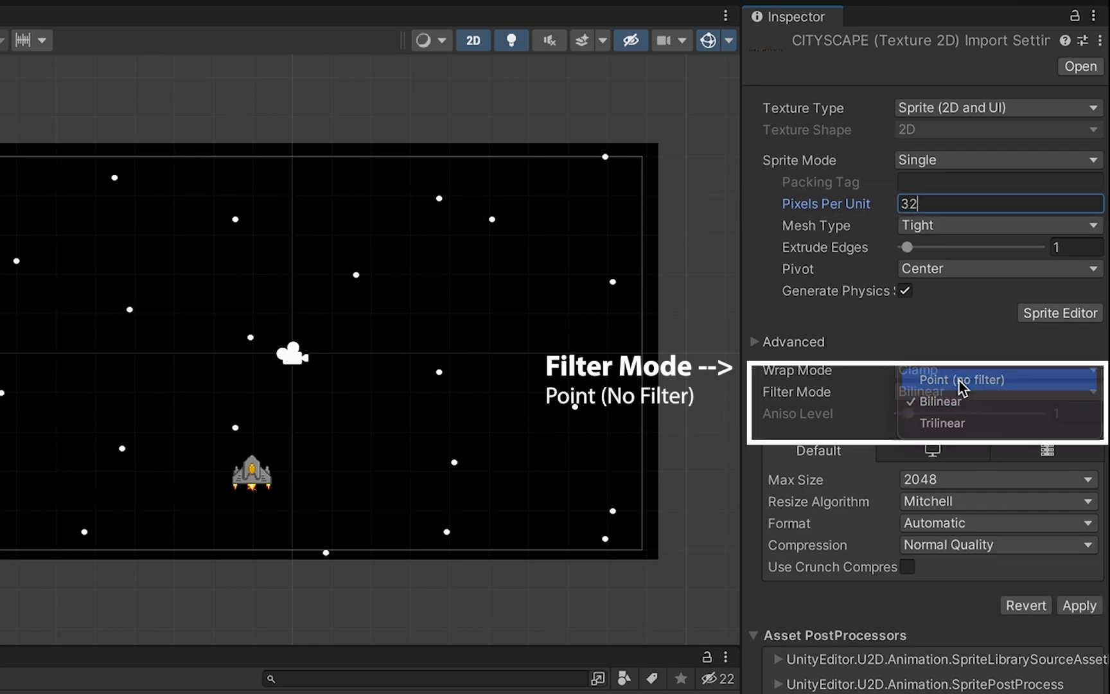
click(951, 523)
click(957, 550)
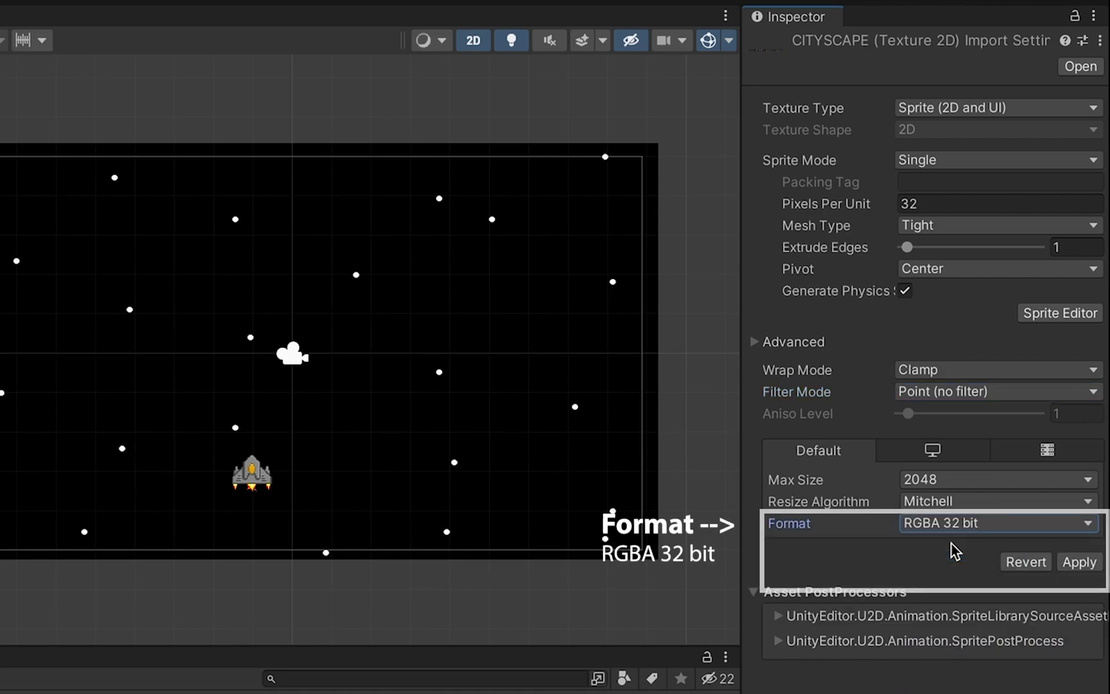
click(1079, 562)
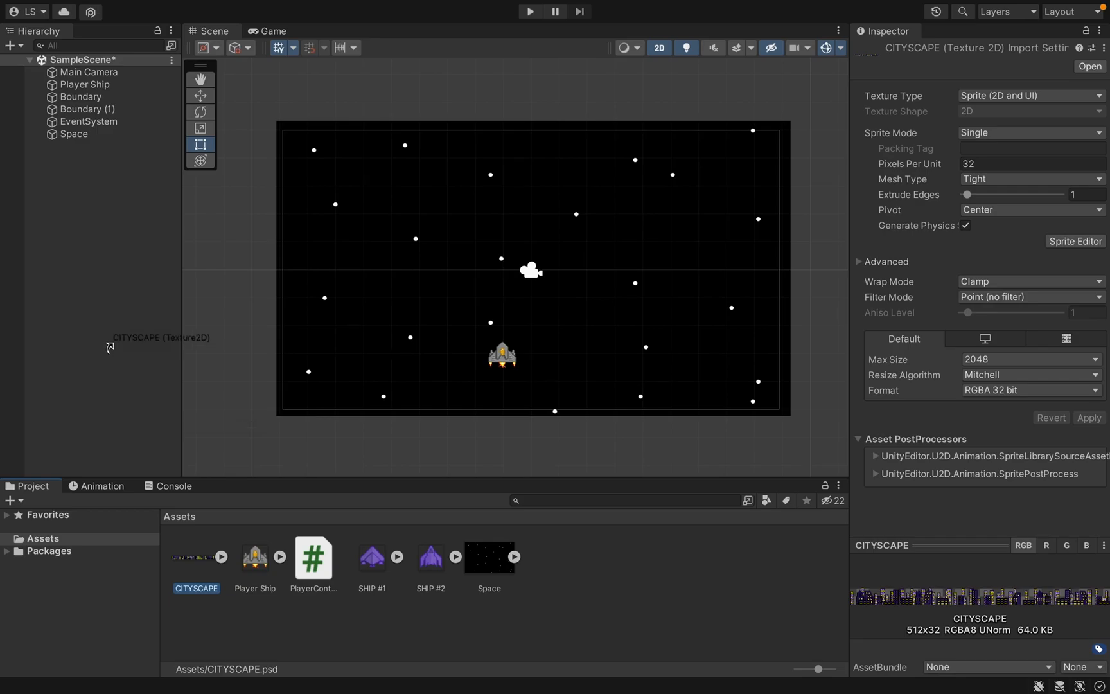
Place CITYSCAPE along the bottom of the frame and set Space's Order in Layer to -1.
drag(87, 228, 93, 229)
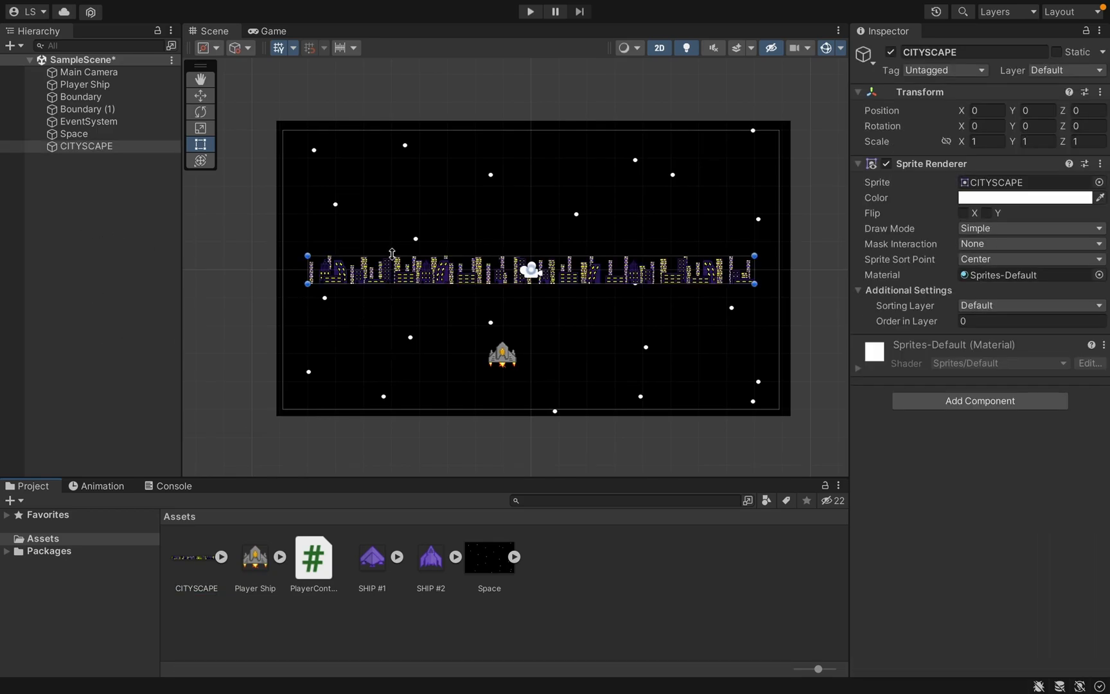
drag(403, 277, 404, 406)
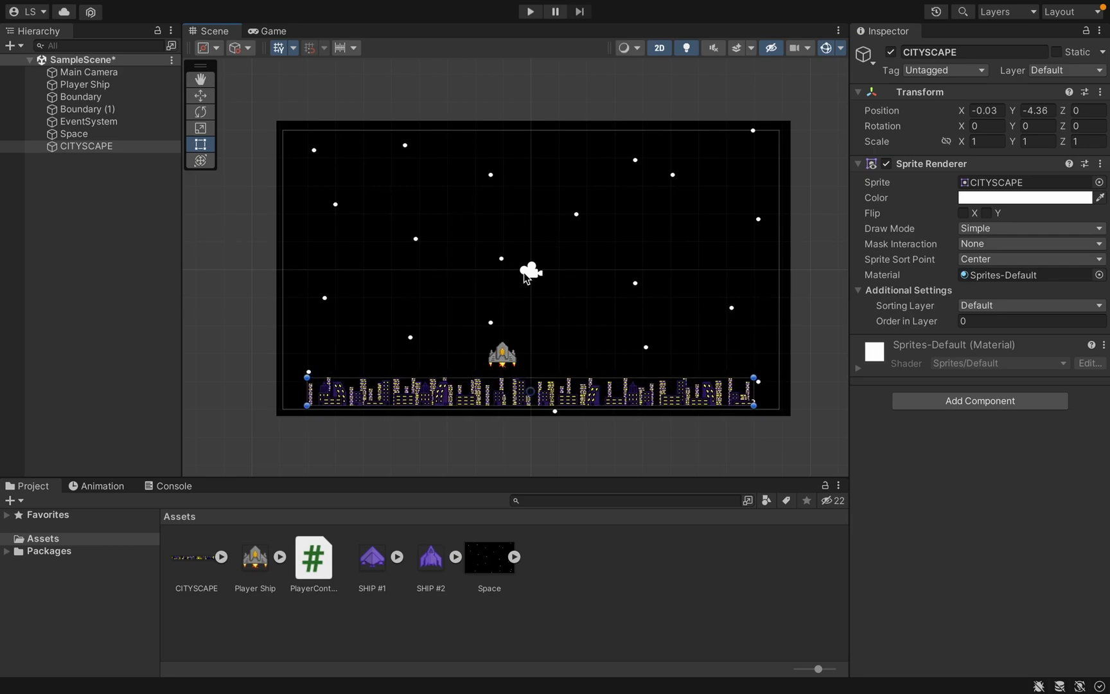
click(103, 134)
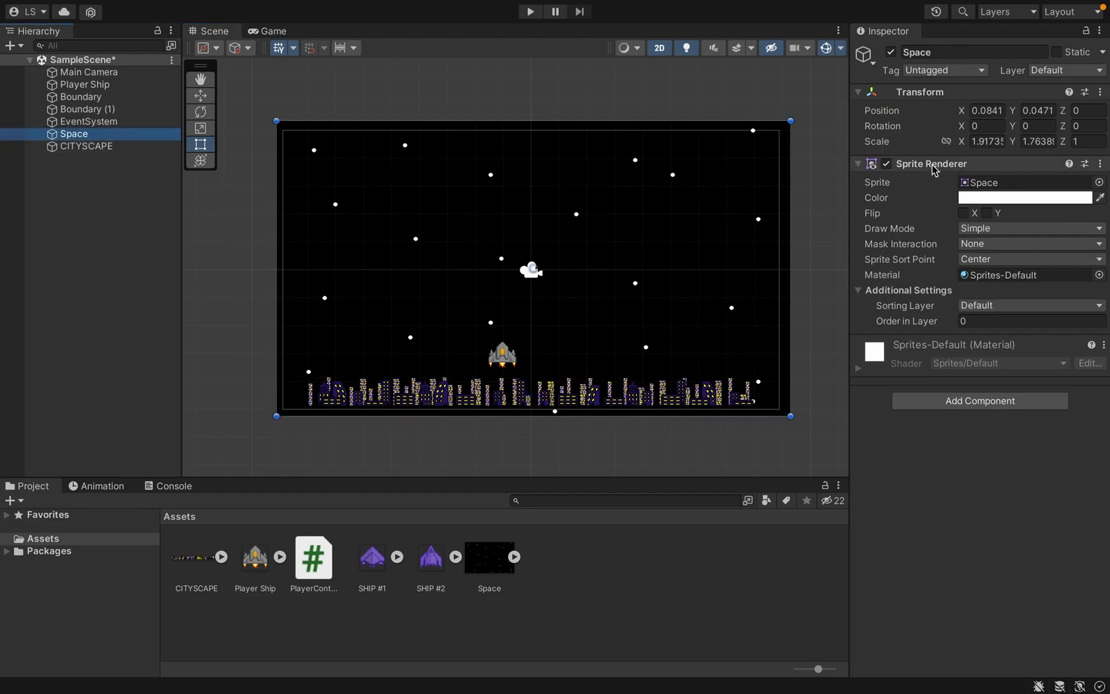
click(985, 322)
text(-1)
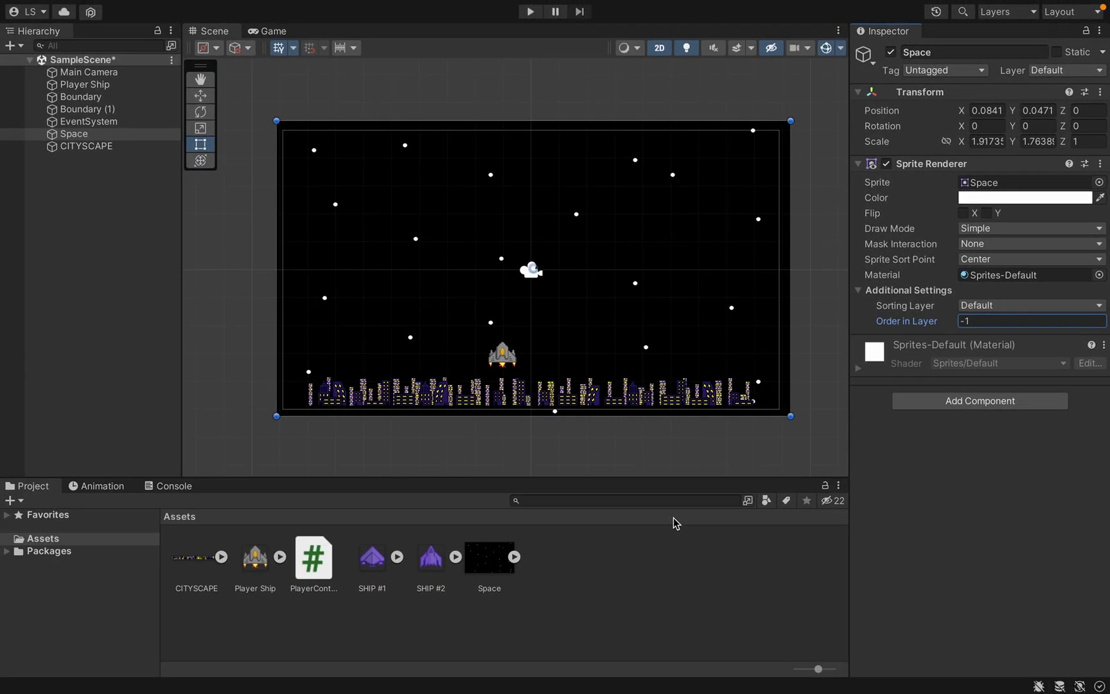
Give SHIP #1 and SHIP #2 Point (no filter) filtering and RGBA 32 bit format, and apply.
click(371, 574)
ctrl+click(430, 558)
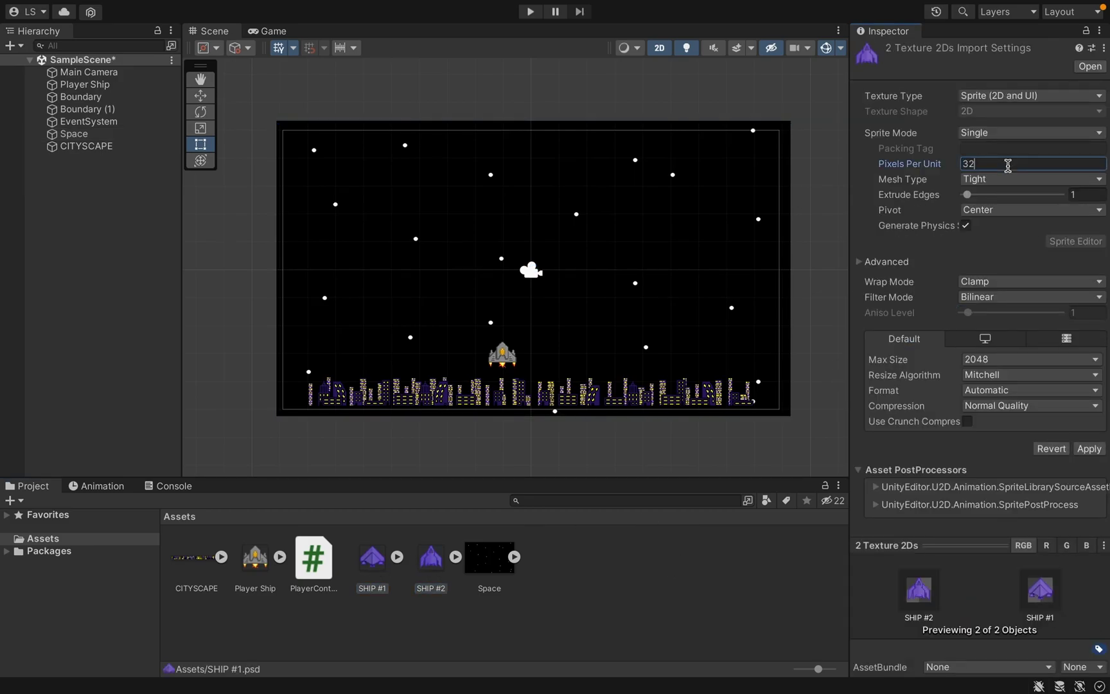
click(1013, 297)
click(1017, 289)
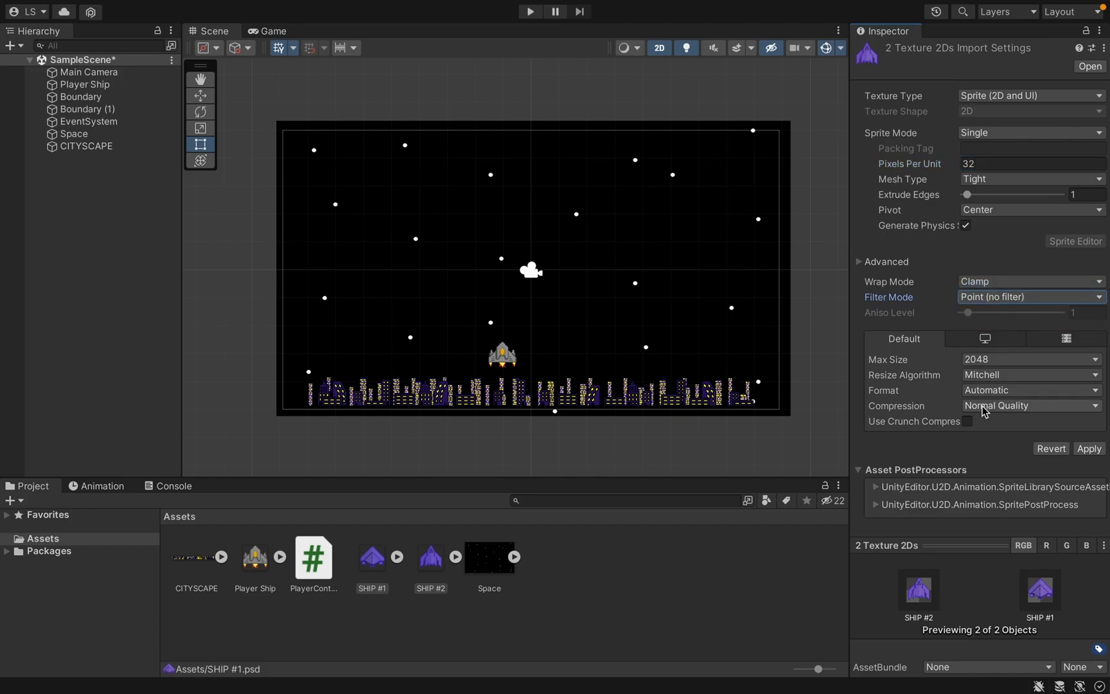
click(1001, 390)
click(1003, 408)
click(1088, 418)
Add SHIP #1 and SHIP #2 to the scene and move SHIP #2 to the upper left.
click(372, 559)
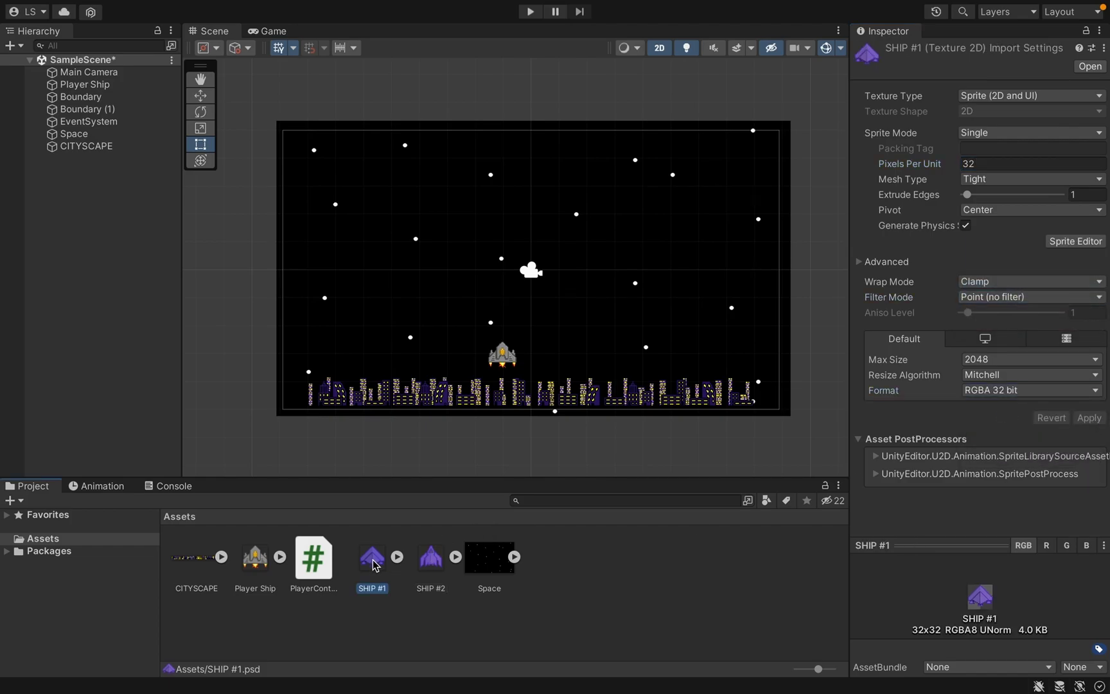
drag(94, 199, 93, 199)
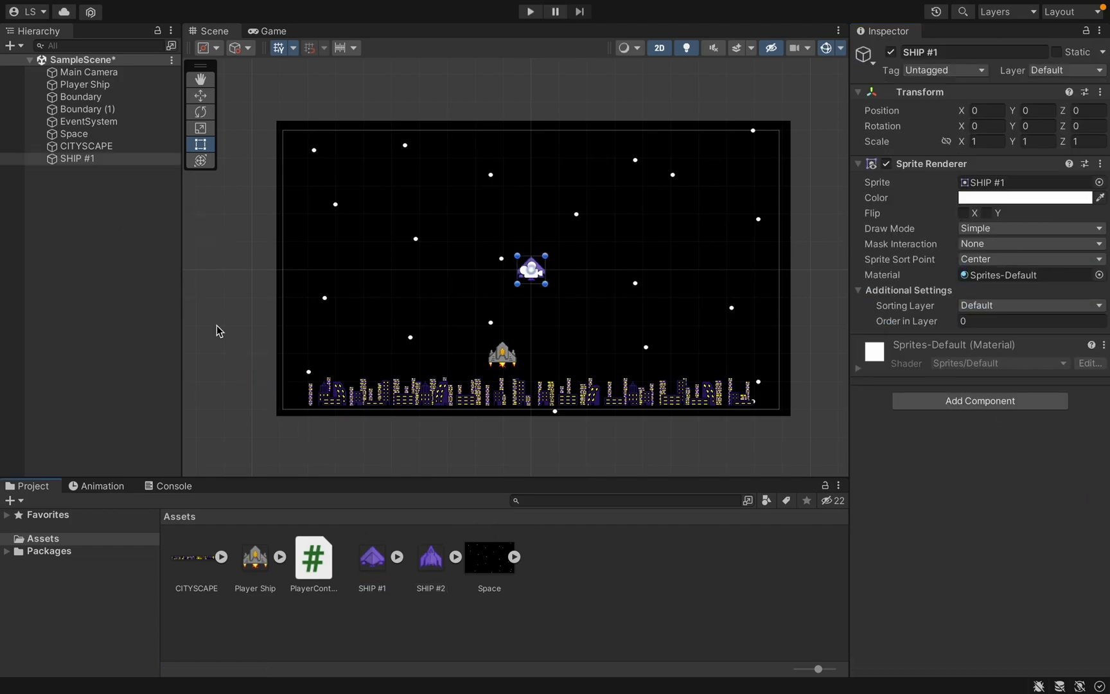
click(431, 559)
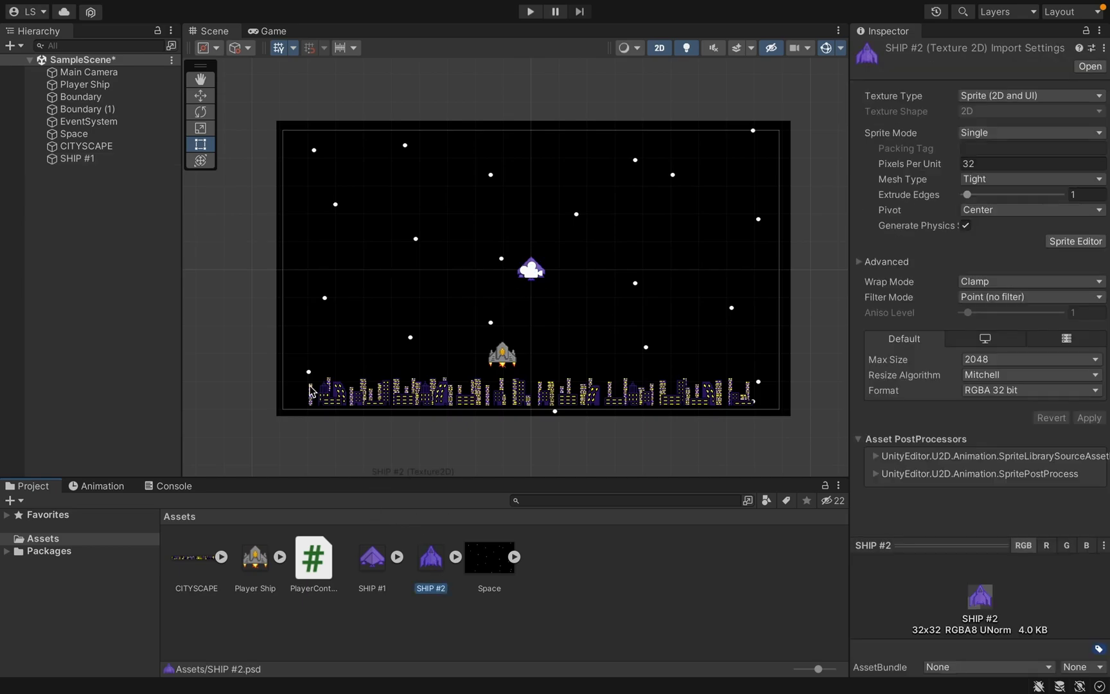
drag(82, 209, 82, 209)
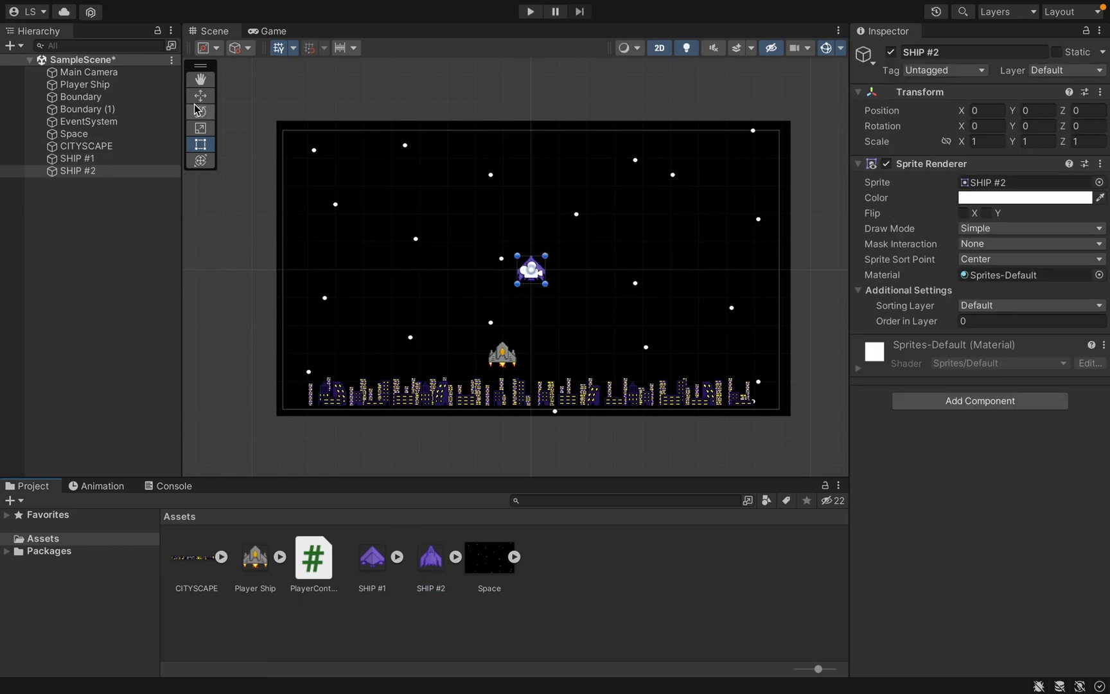
drag(492, 225, 422, 193)
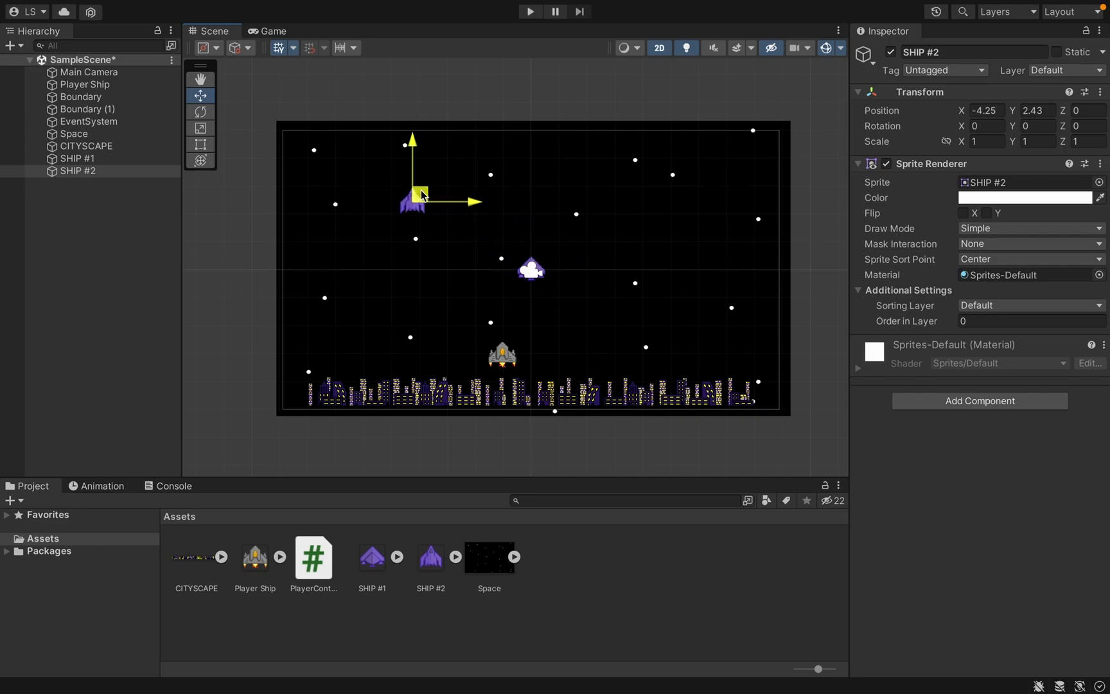
Move SHIP #1 up-left, set its Z rotation to 180, and drag SHIP #2 to the right side.
click(127, 158)
drag(547, 270, 491, 201)
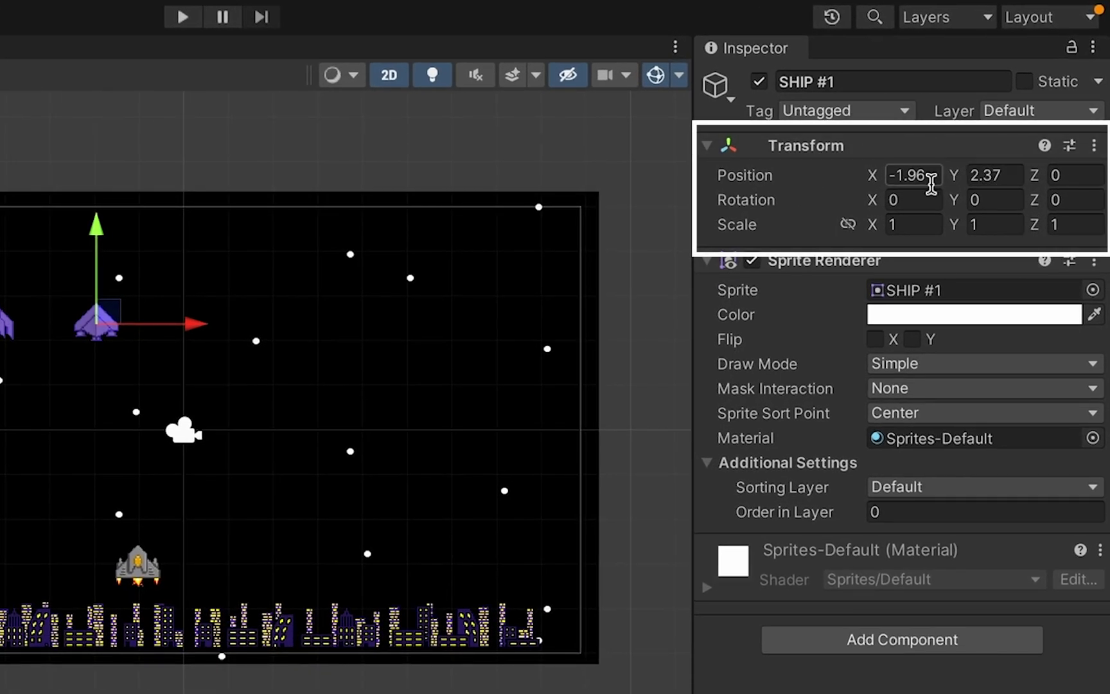
click(1066, 199)
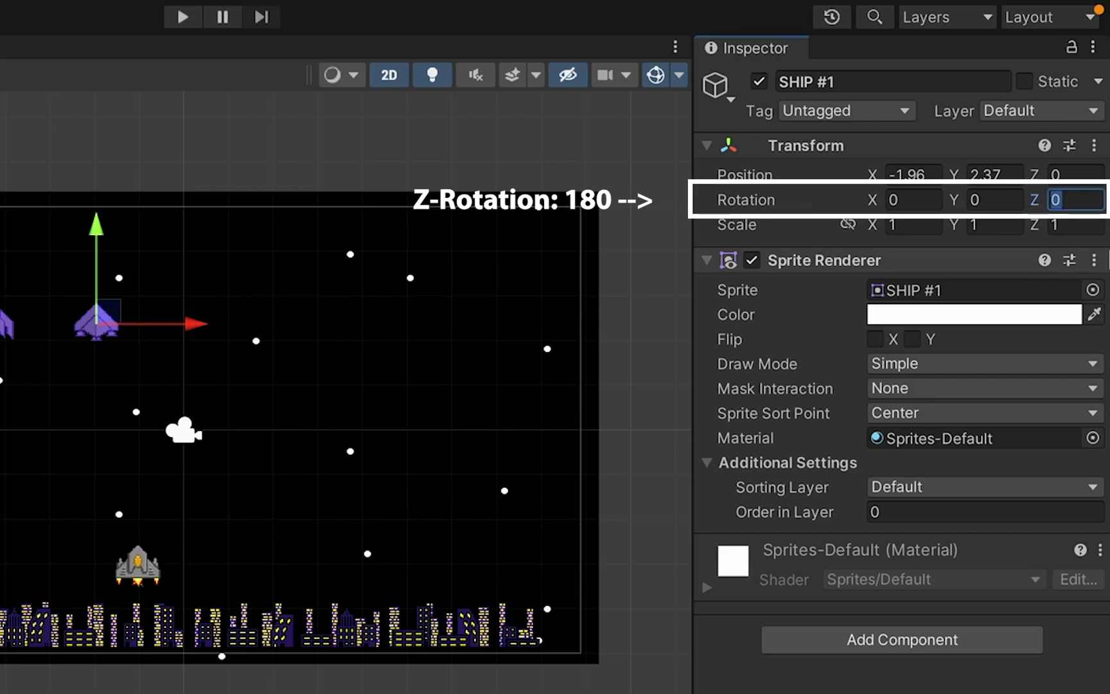
text(180)
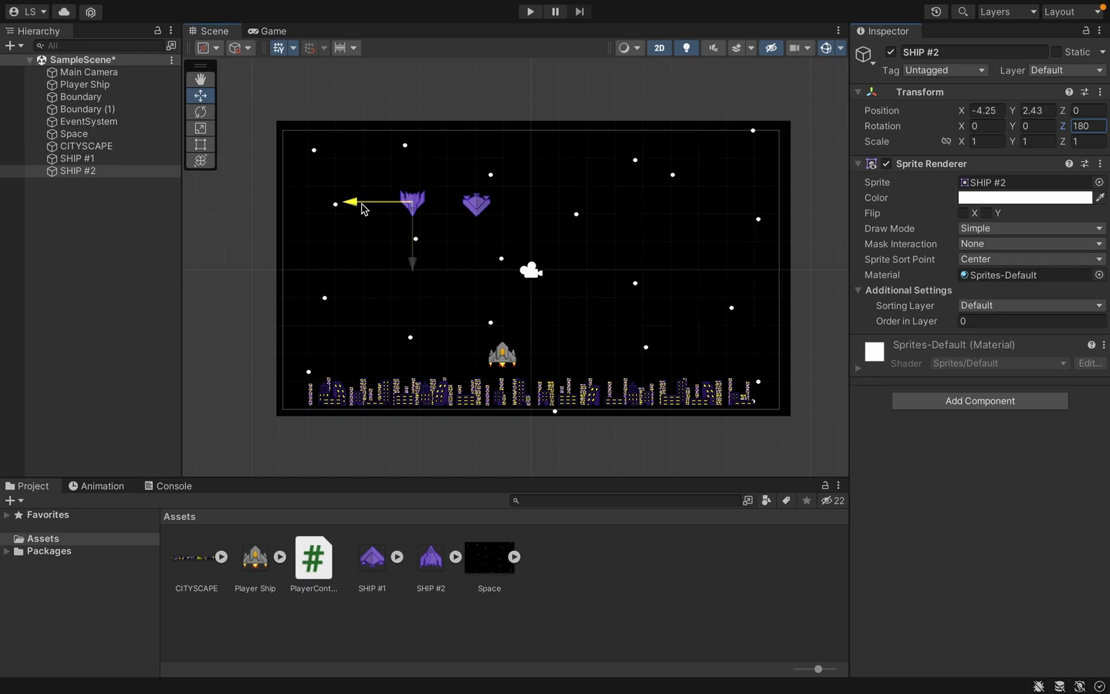
drag(363, 209, 671, 270)
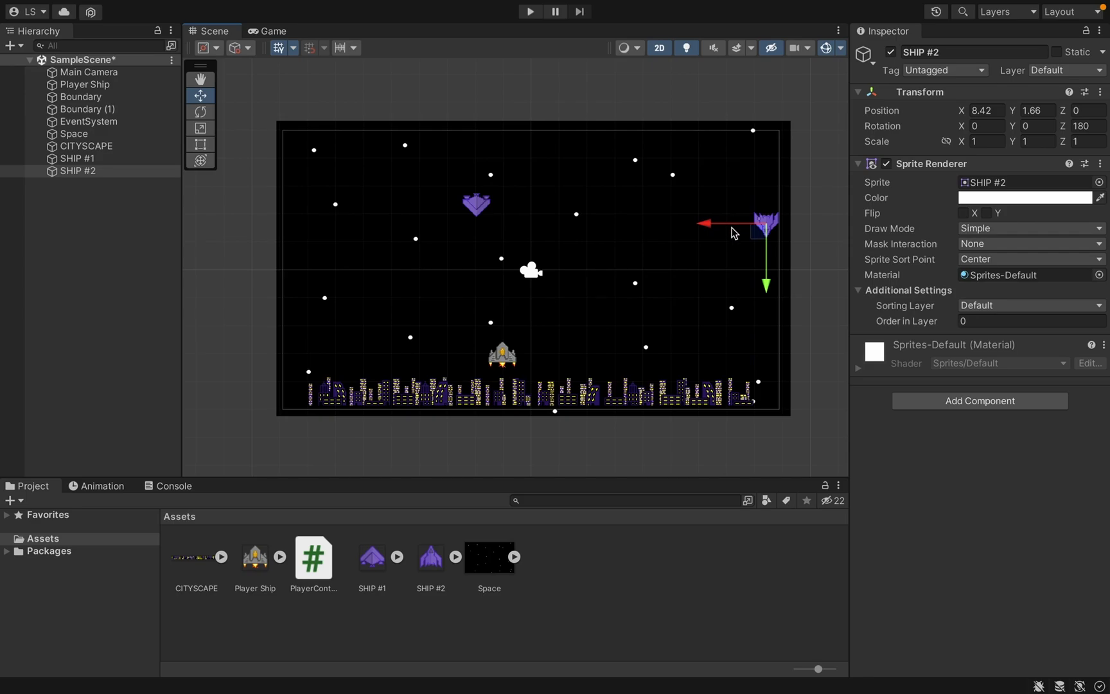
click(733, 233)
Play-test the game, steering the player ship left and right and firing at the enemy ships.
click(764, 231)
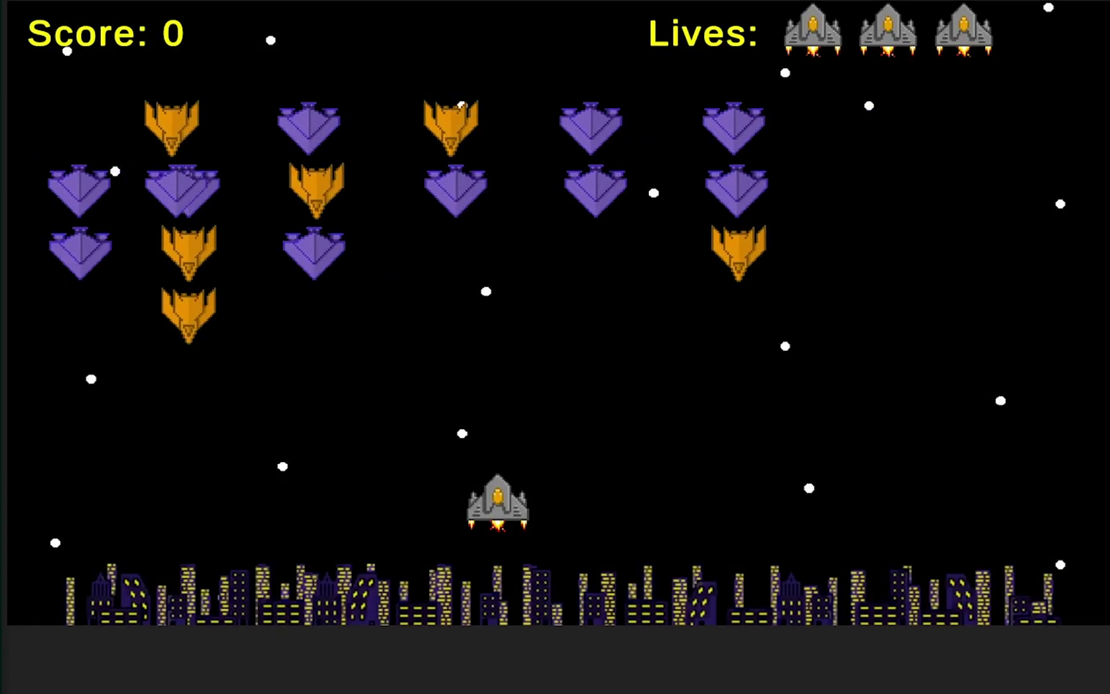
key(Right)
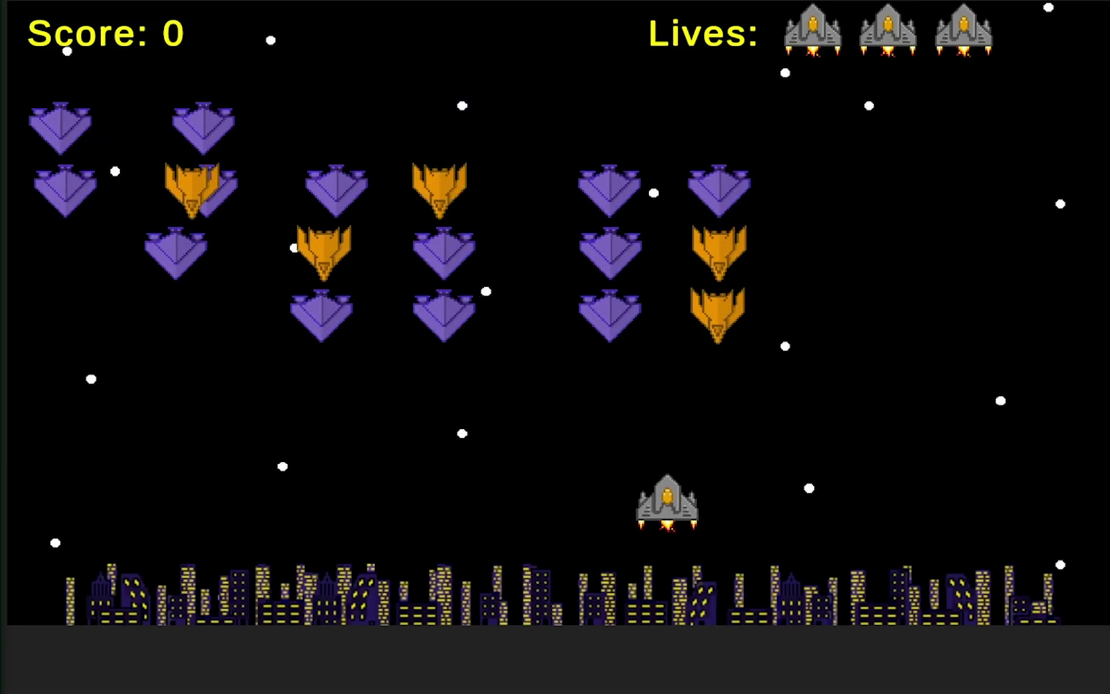
key(Right)
key(space)
key(Left)
key(space)
key(Right)
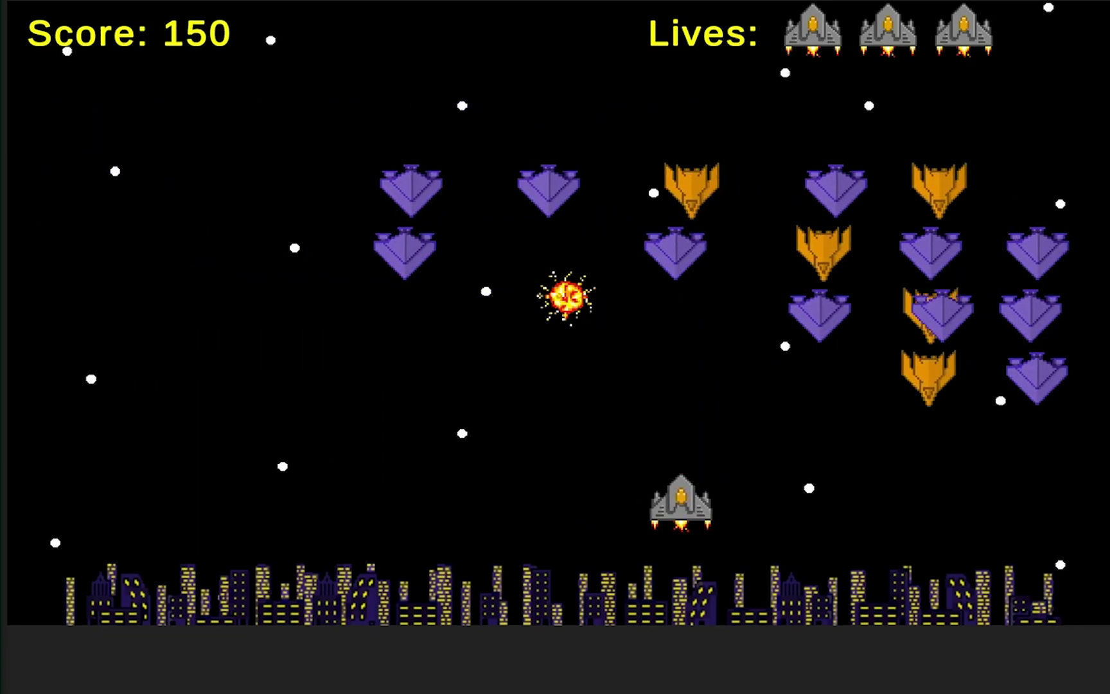
key(Right)
key(space)
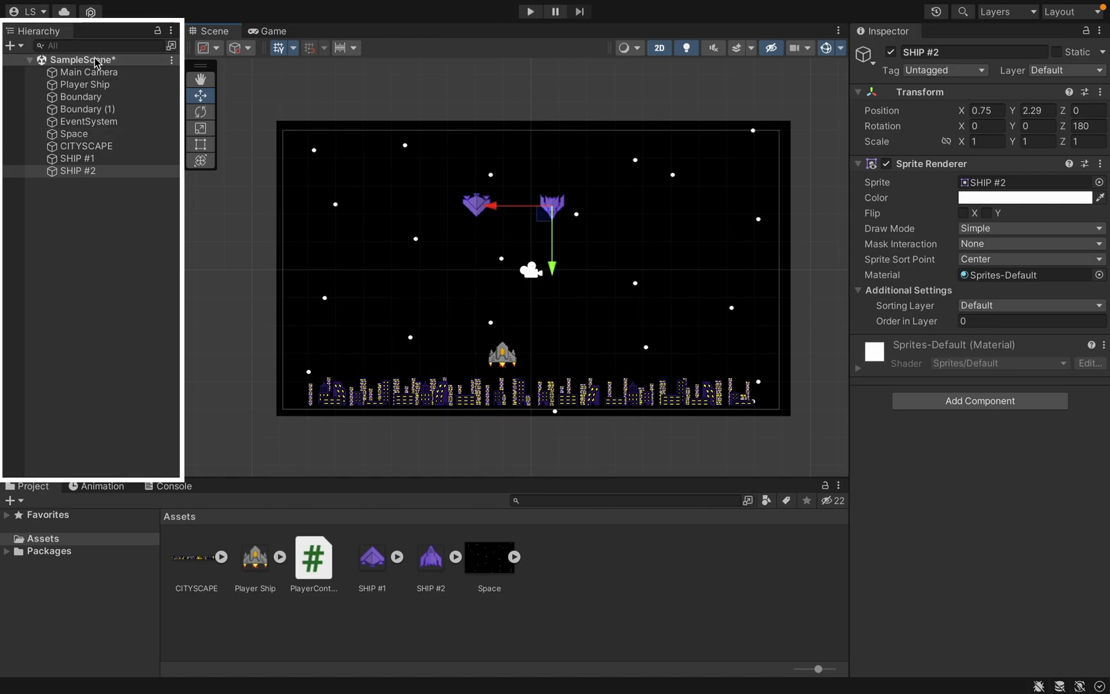
Create an empty object named Ships and make SHIP #1 and SHIP #2 its children.
right_click(91, 241)
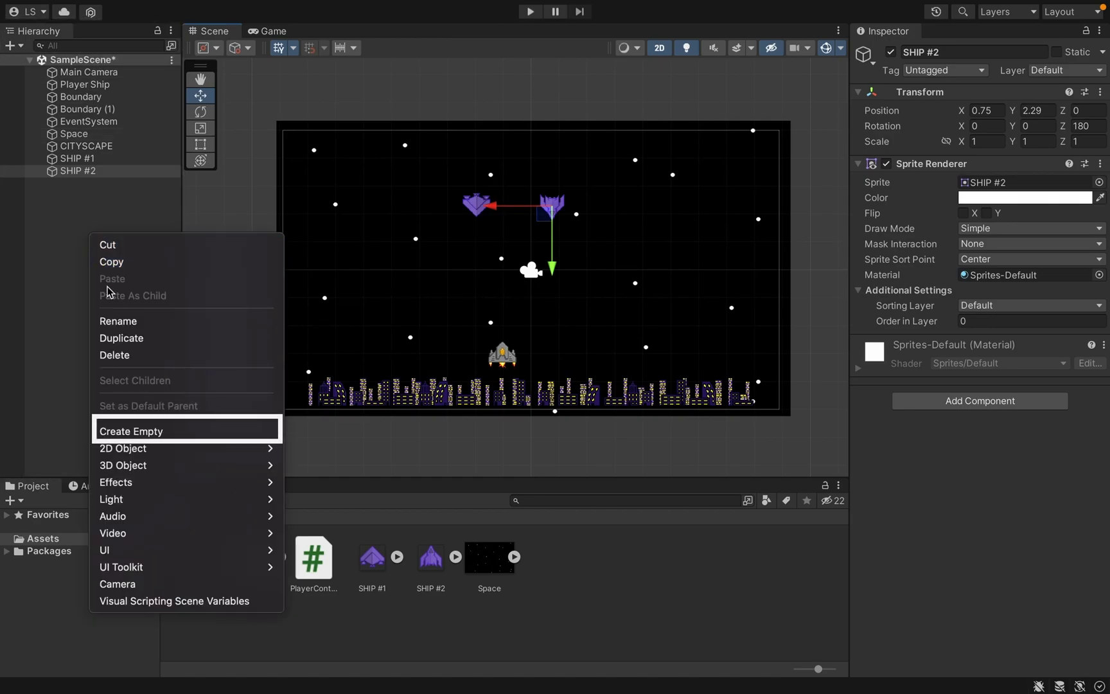
click(126, 425)
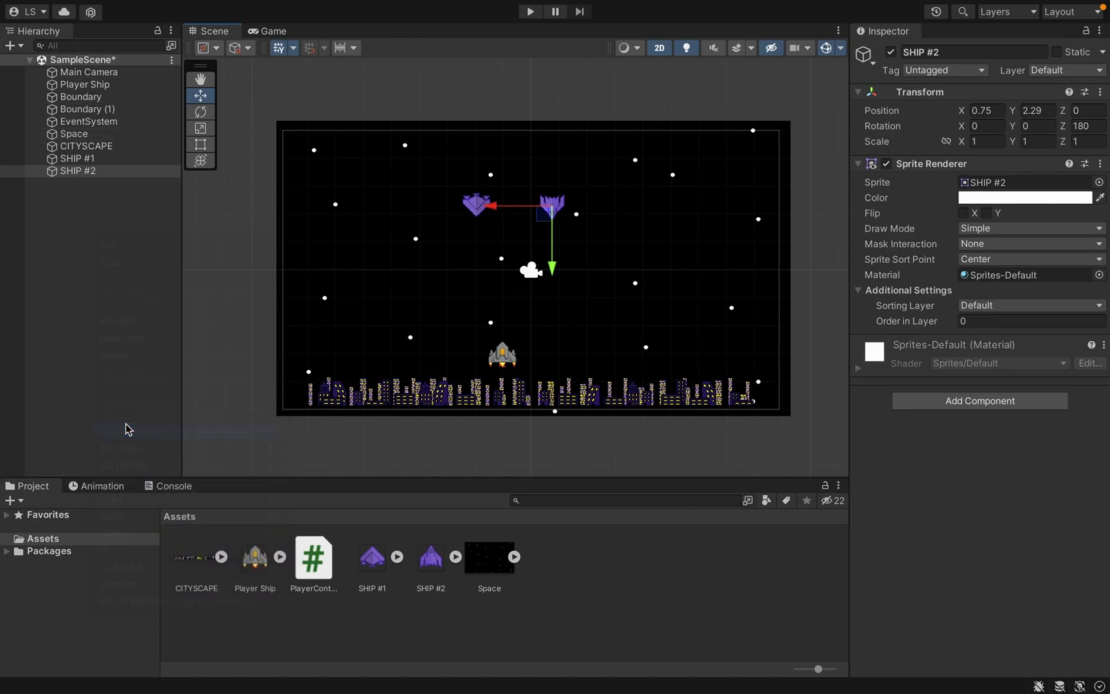
text(Ships)
key(Return)
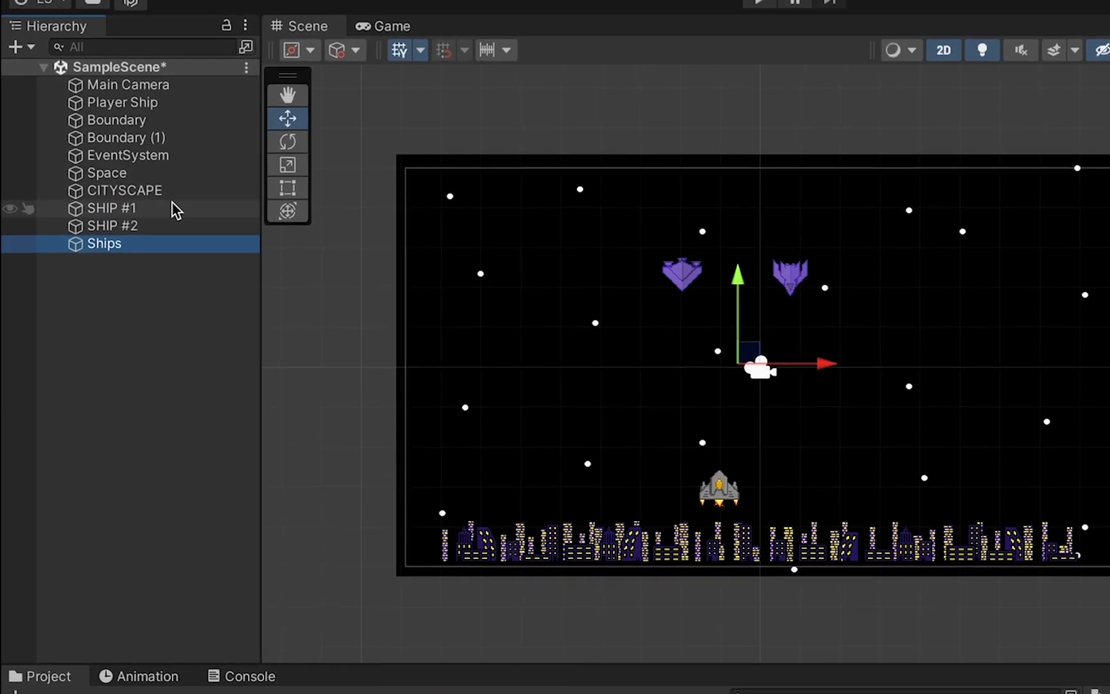
click(81, 158)
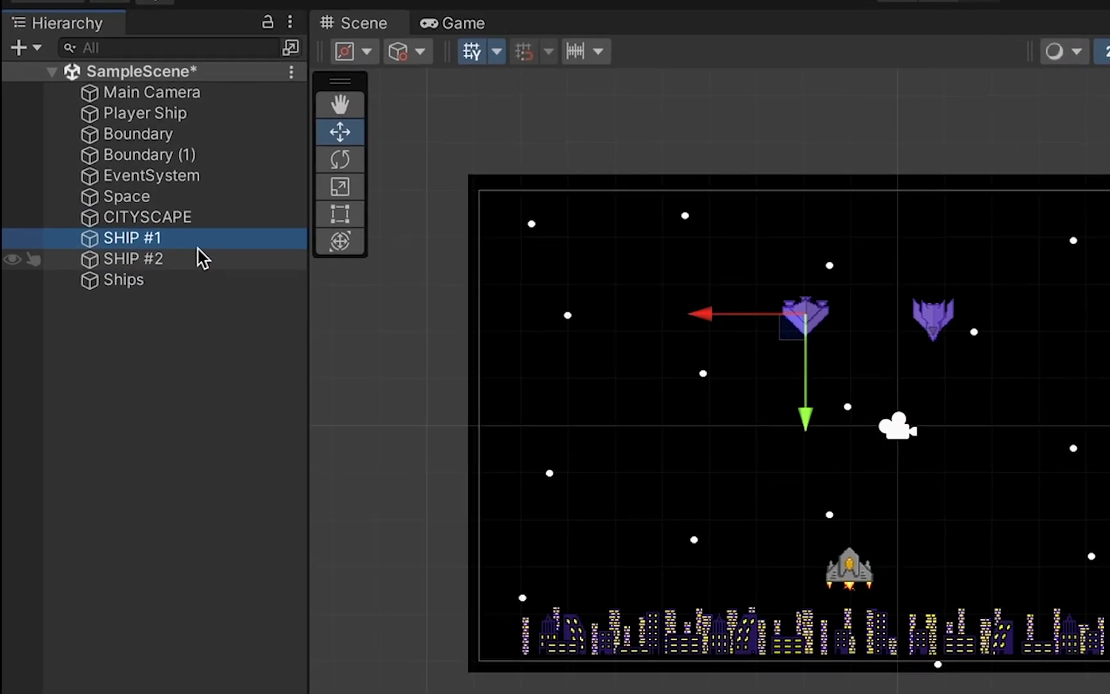
shift+click(216, 267)
drag(171, 262, 148, 313)
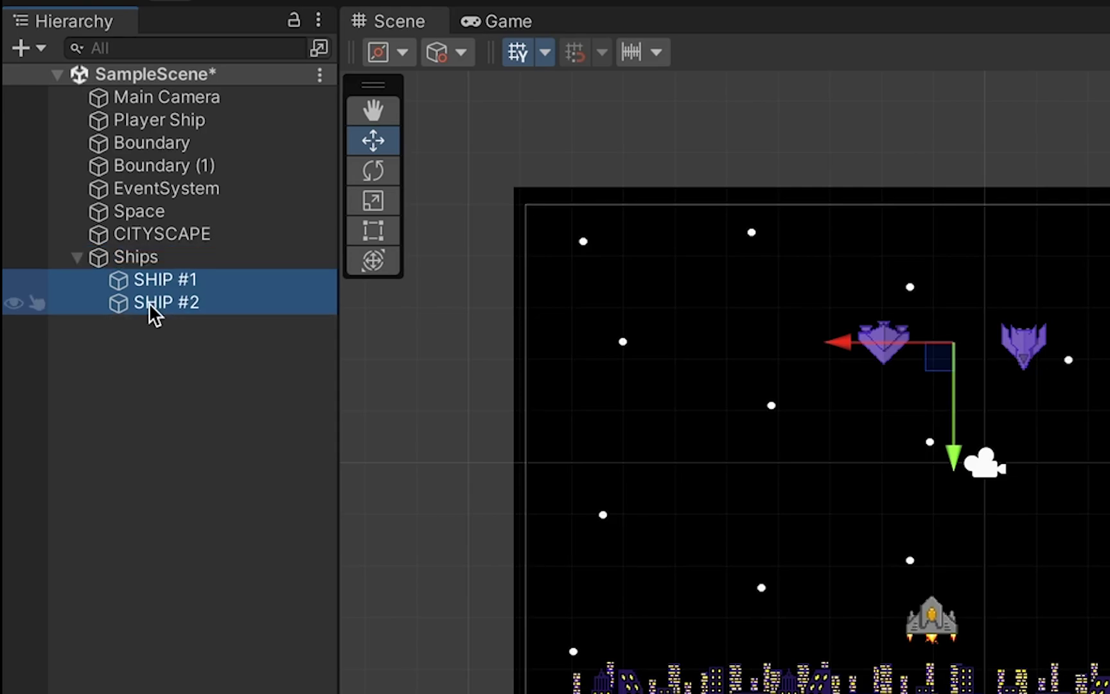
Move the Ships group to near the top centre of the frame (X -1.75, Y 0.08).
click(164, 259)
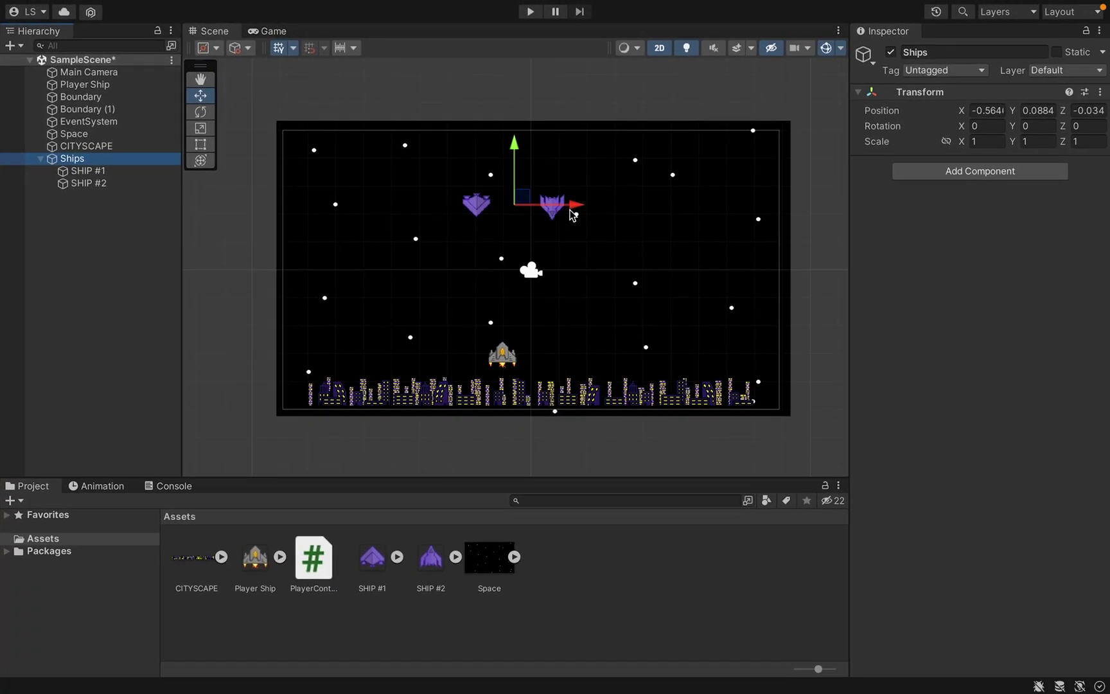
drag(573, 214, 763, 239)
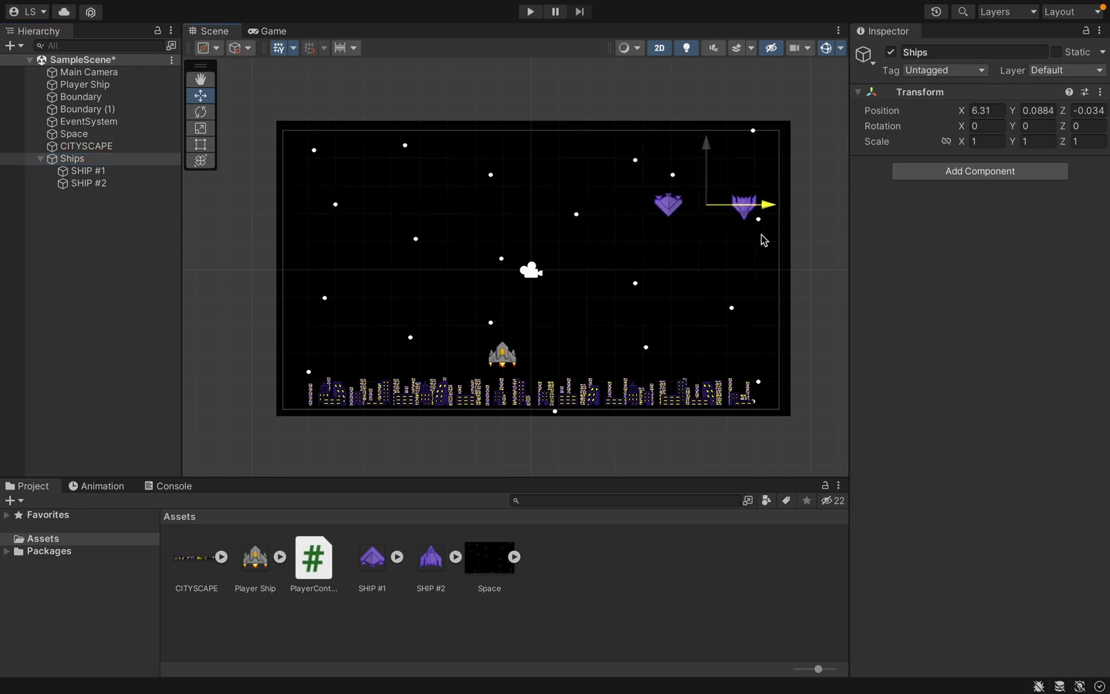
drag(706, 149, 706, 194)
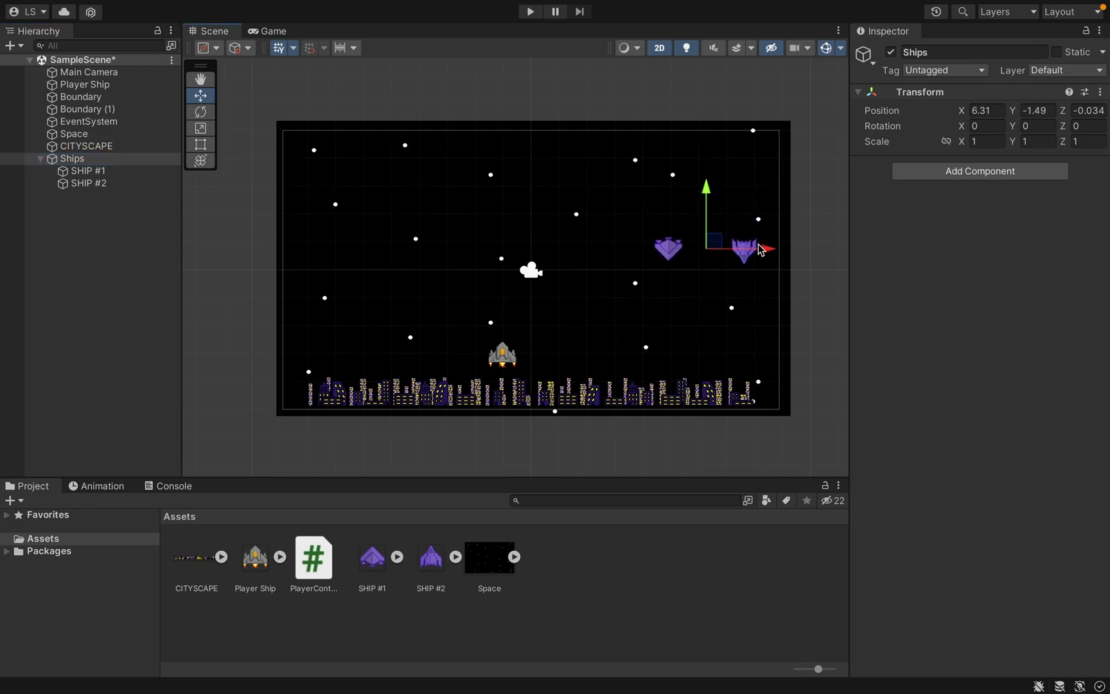
drag(760, 249, 535, 249)
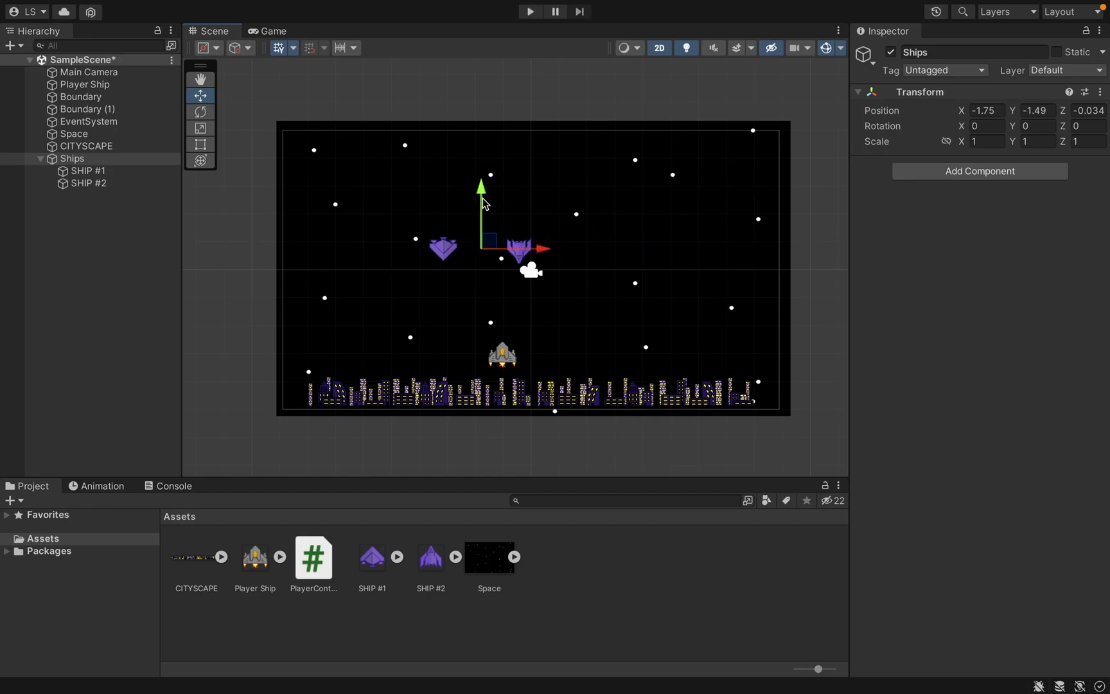
drag(483, 203, 482, 159)
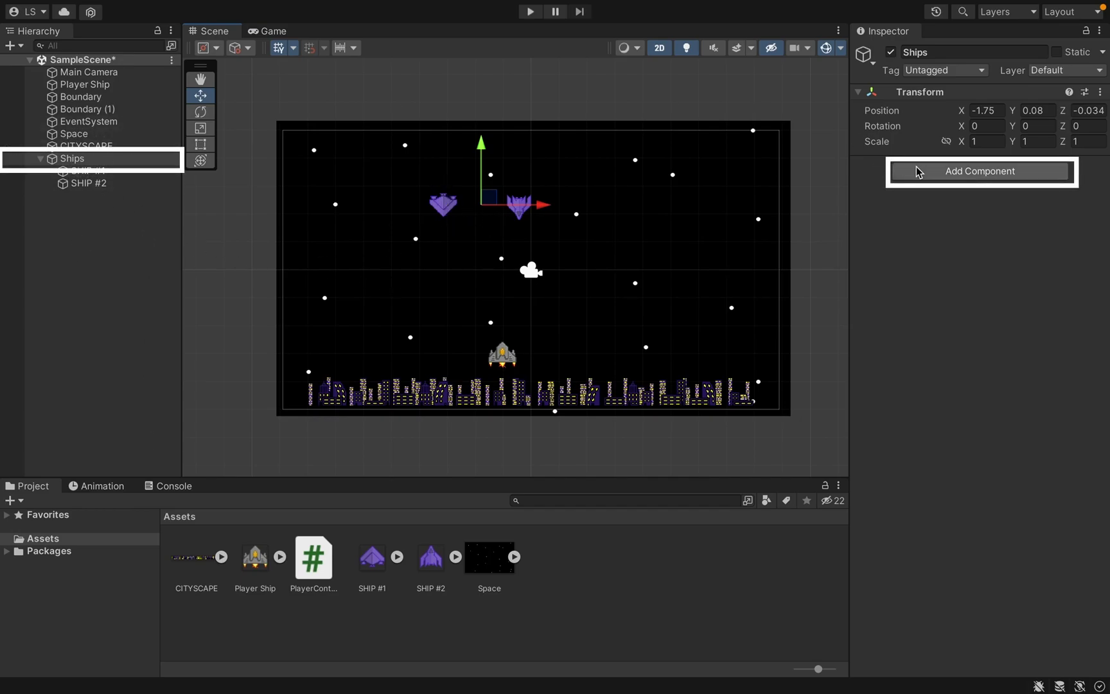
Add a new script component named ShipMovement to the Ships group.
click(949, 172)
text(cu)
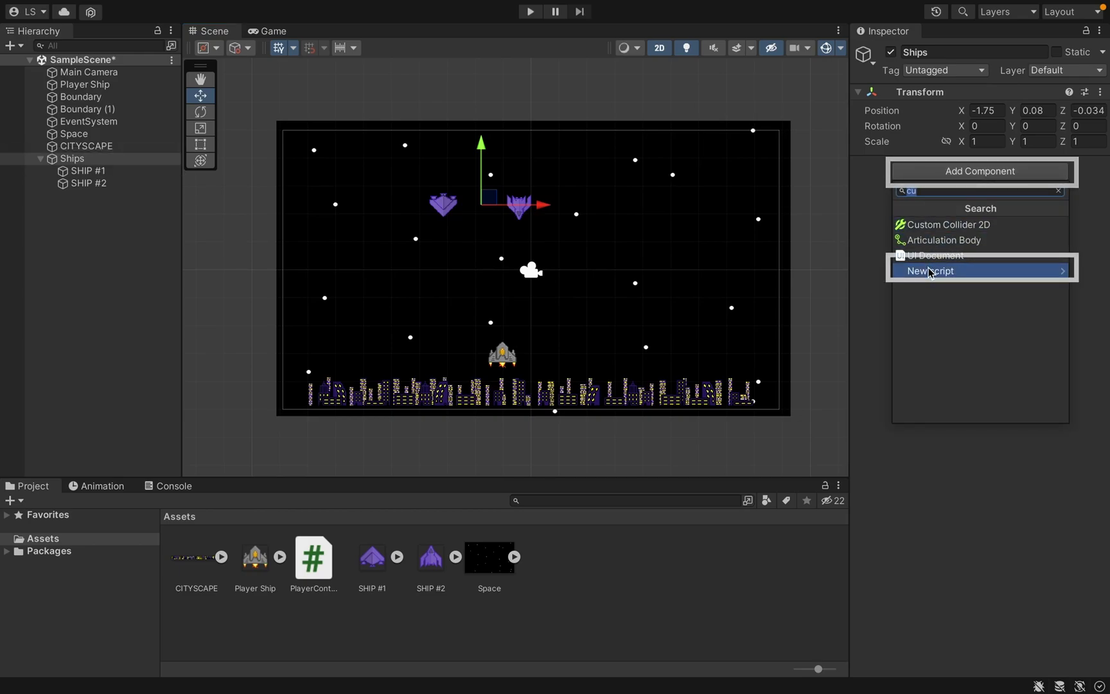
click(928, 269)
text(ShipMovement)
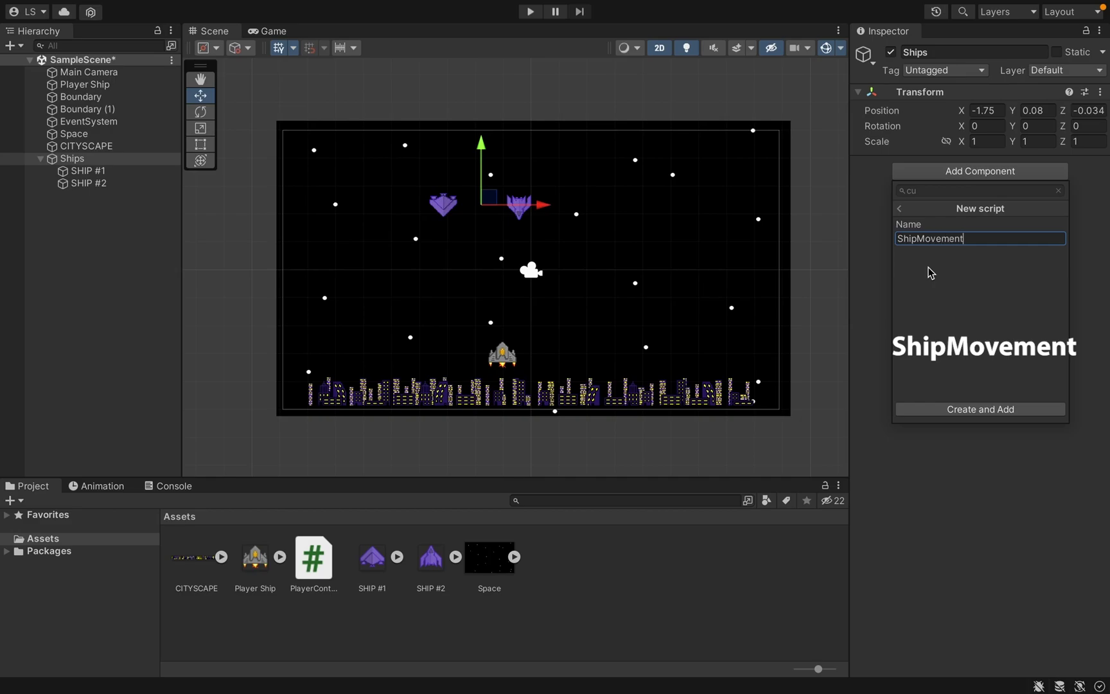
key(Return)
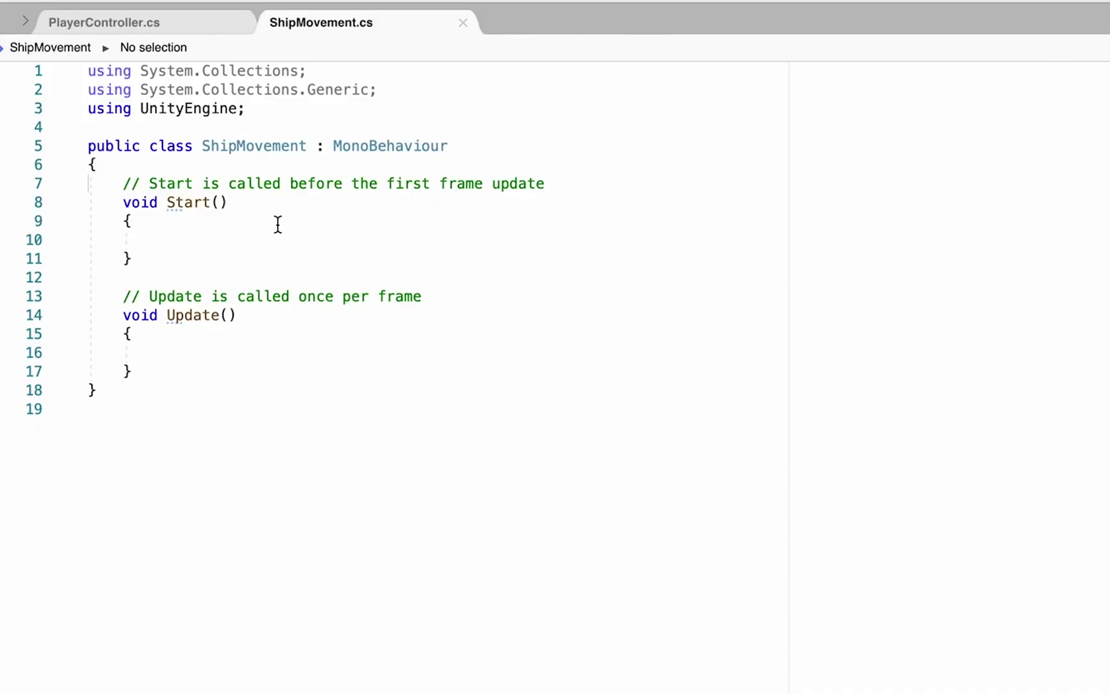
Check PlayerController.cs, then remove the * hInput term from ShipMovement's line 16 movement code.
click(161, 18)
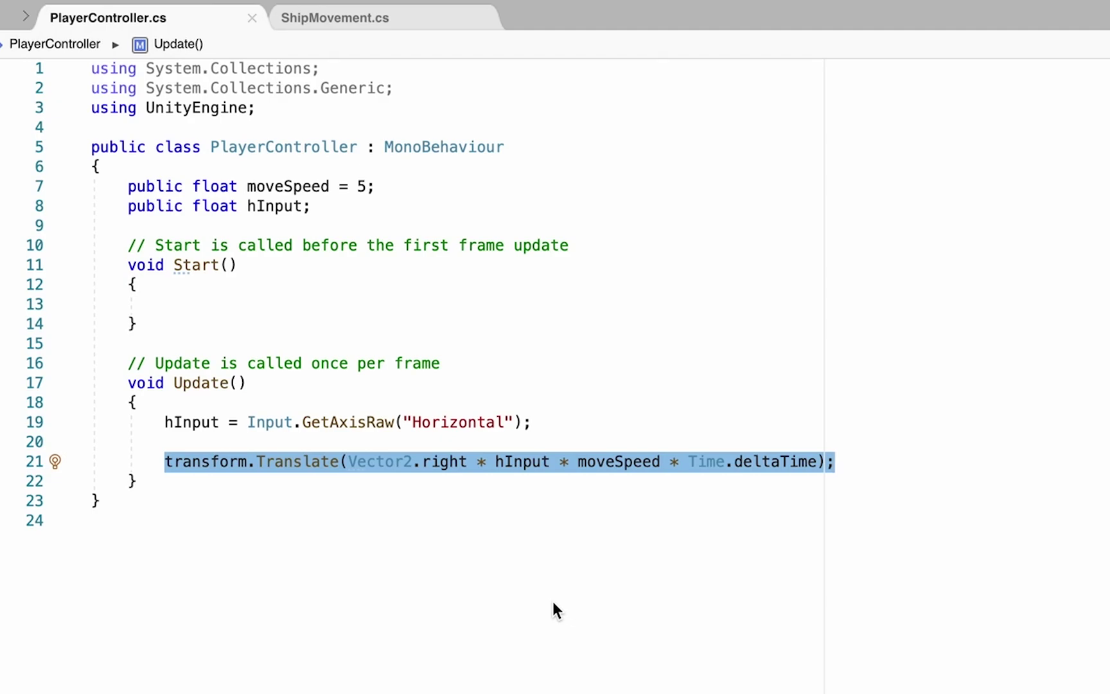
click(403, 18)
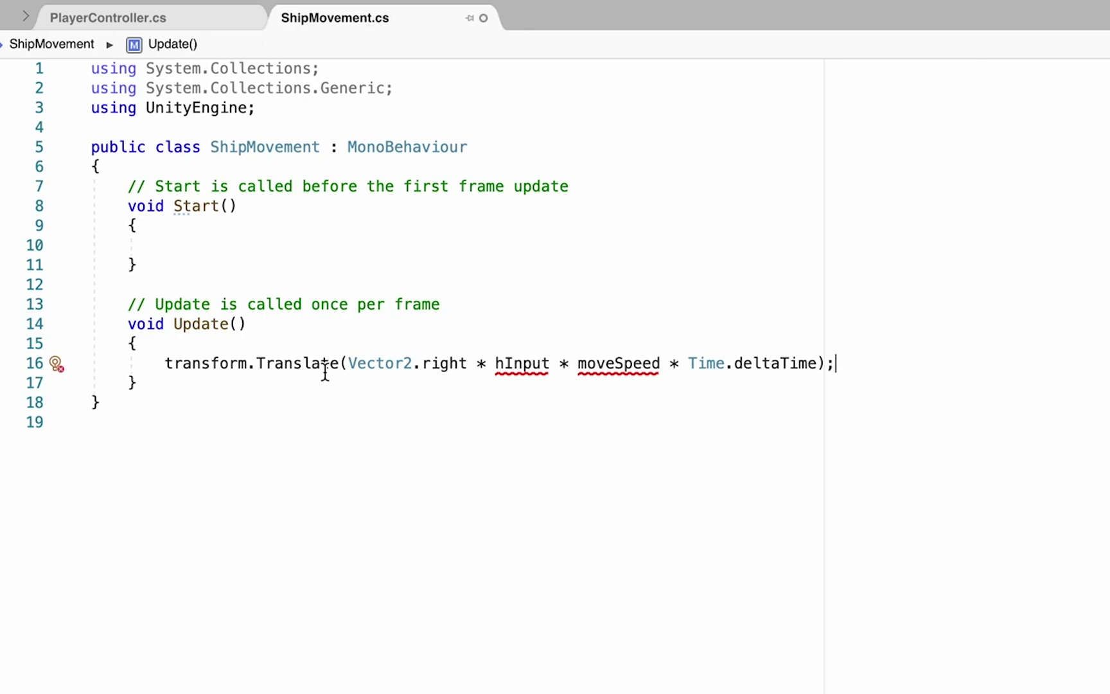
mouse_move(197, 370)
drag(550, 363, 474, 358)
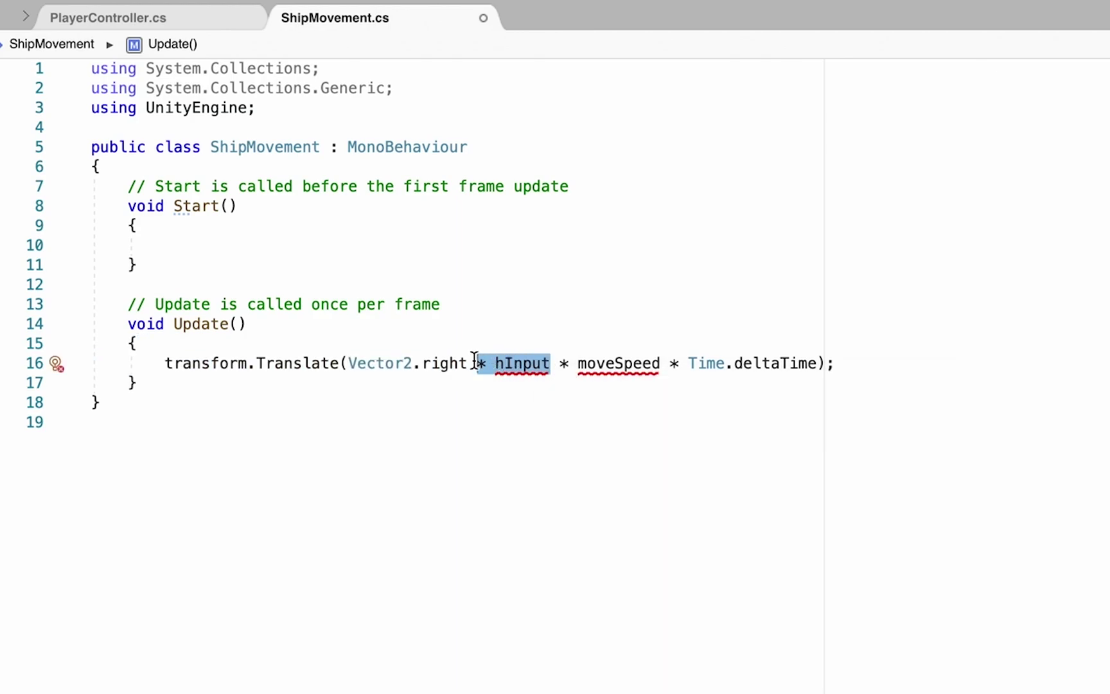
key(BackSpace)
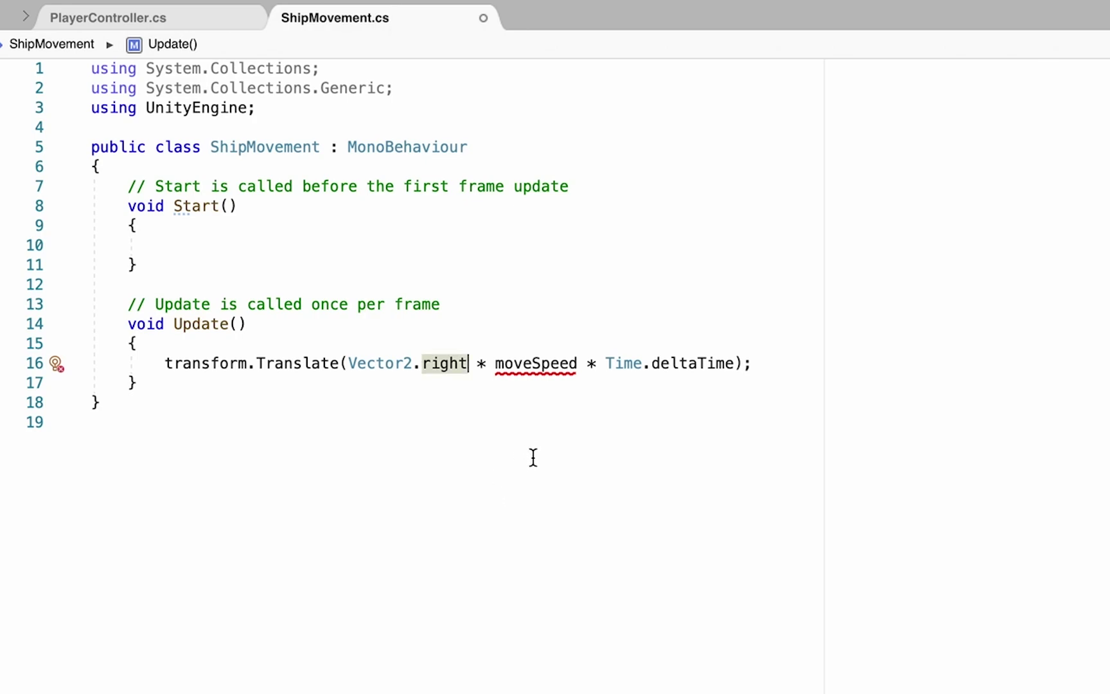
click(533, 458)
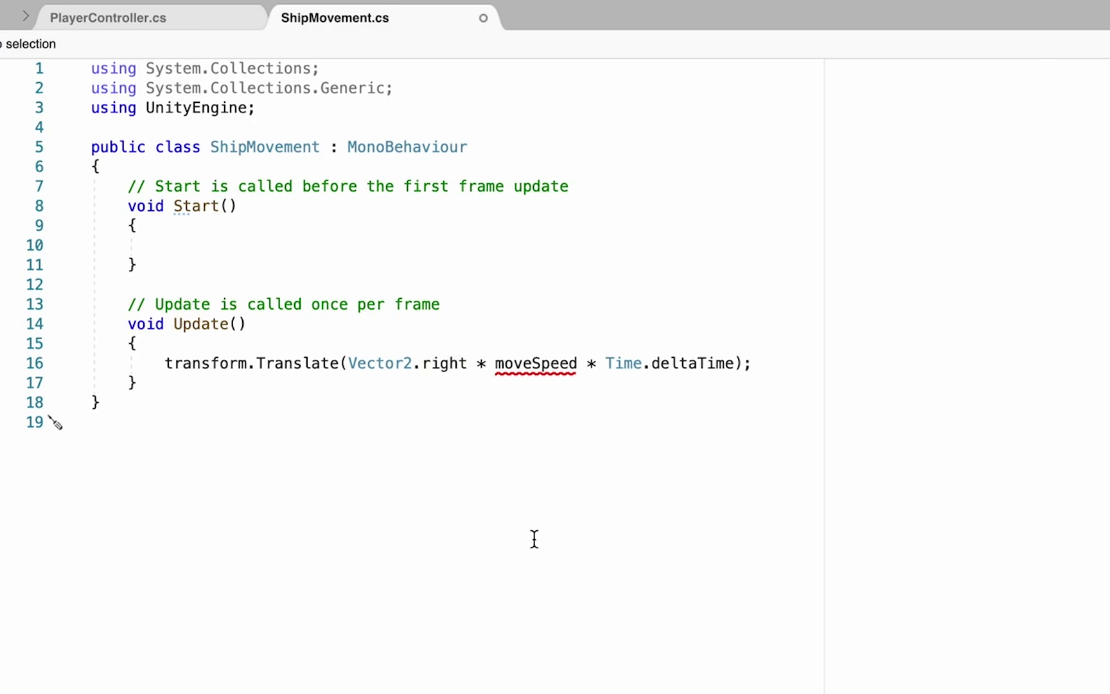
Declare 'public float moveSpeed;' on a new line after the class's opening brace.
mouse_move(534, 355)
click(174, 168)
key(Return)
key(Return)
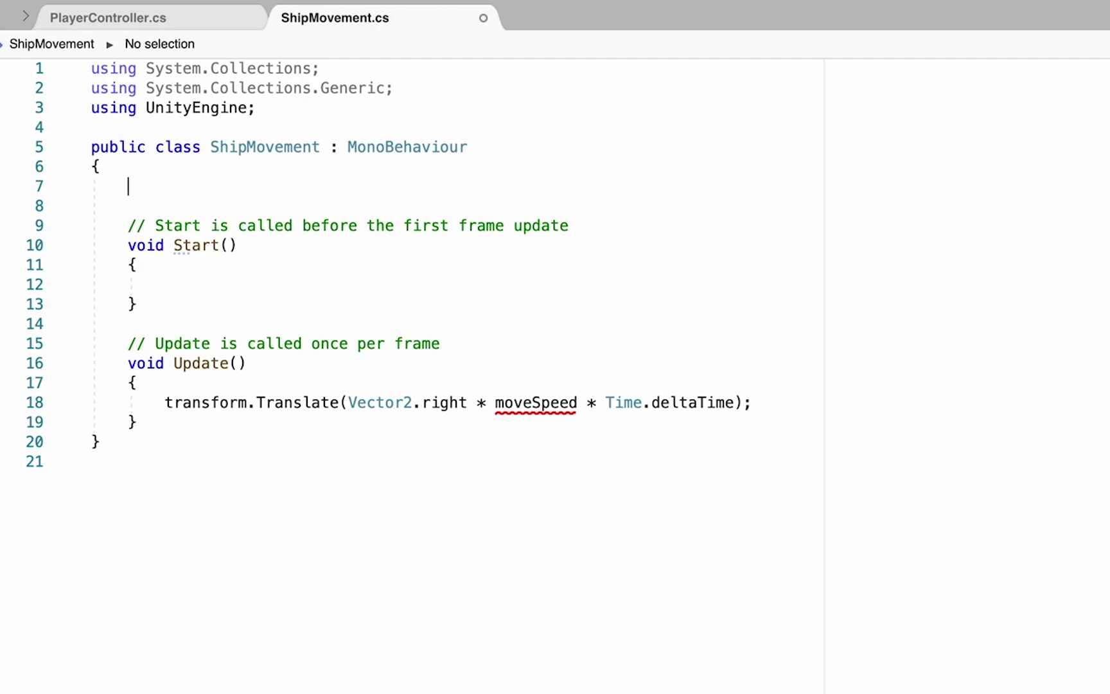
text(public )
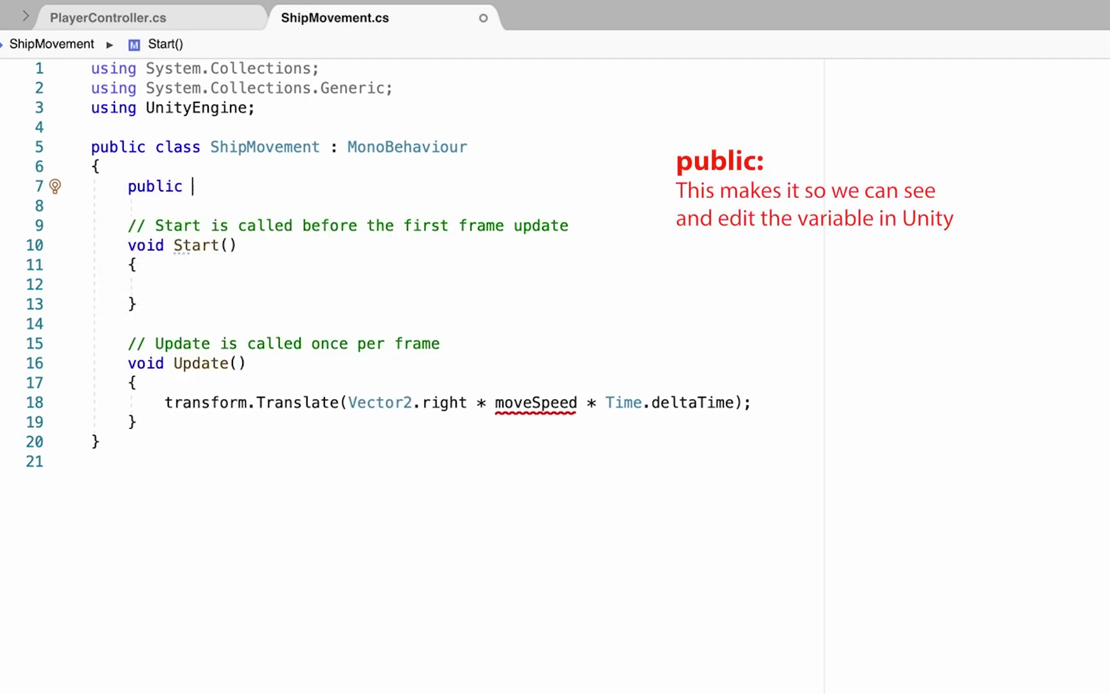
text(float mov)
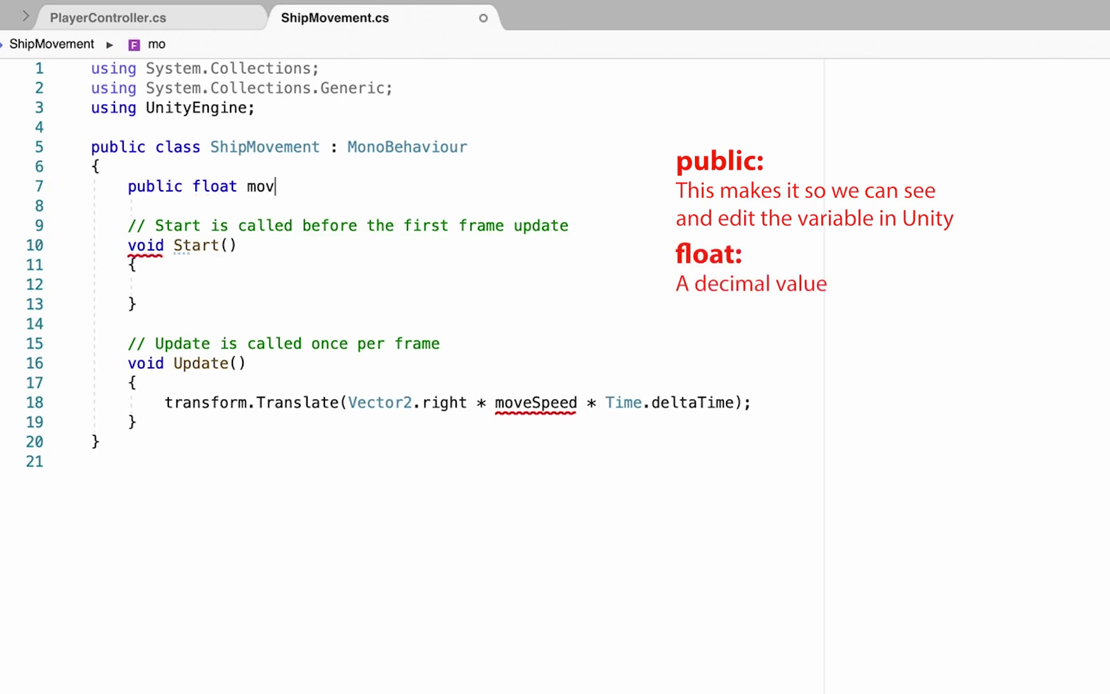
text(eSPed)
key(BackSpace)
key(BackSpace)
key(BackSpace)
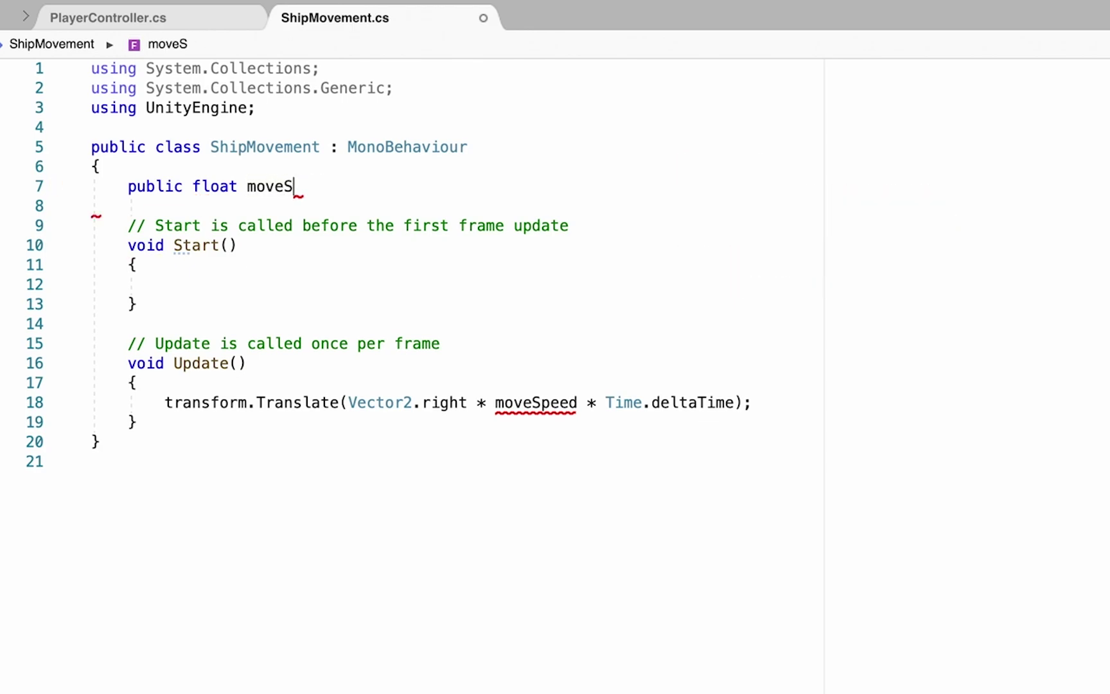
text(peed;)
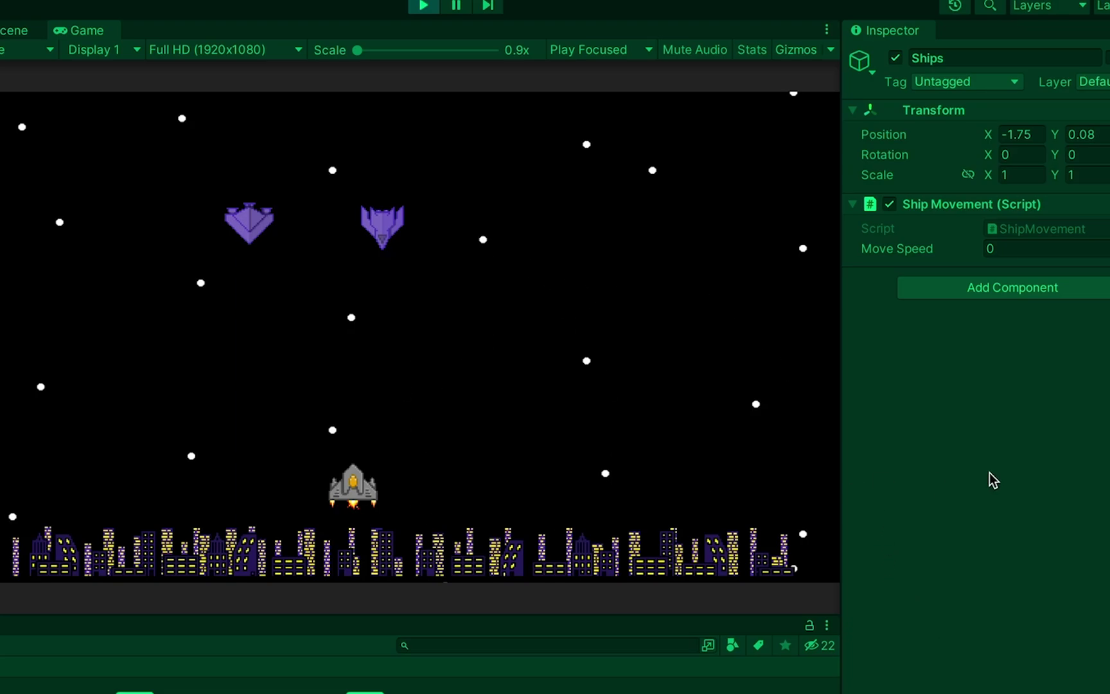
During Play mode, set Ship Movement's Move Speed to 3.
click(1016, 248)
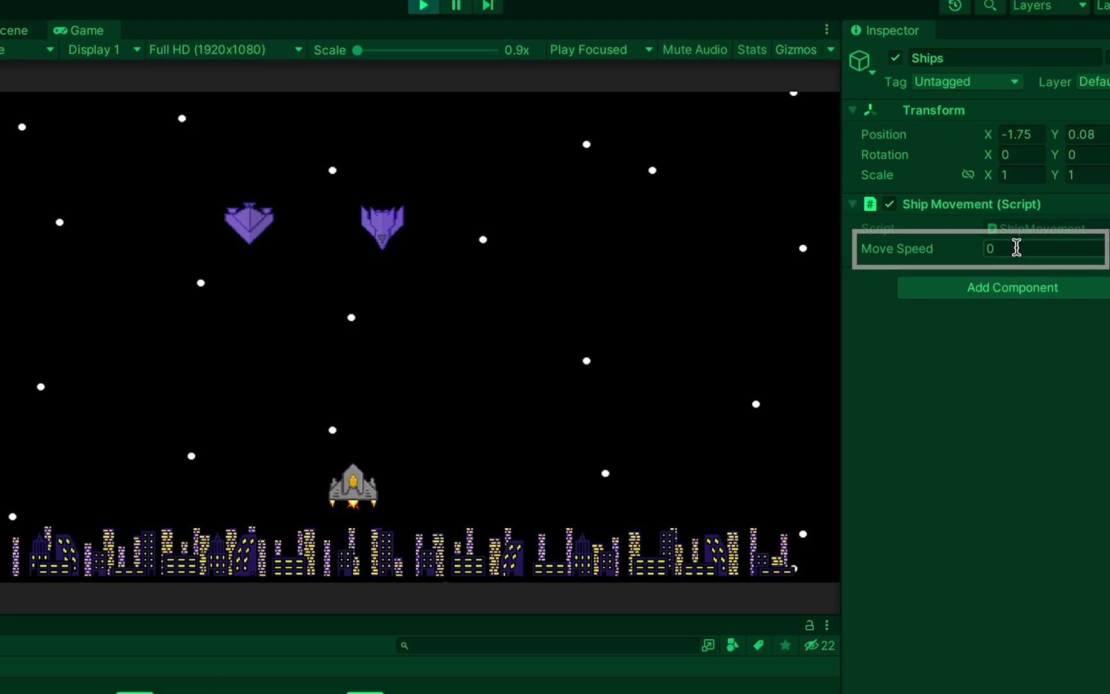
text(2)
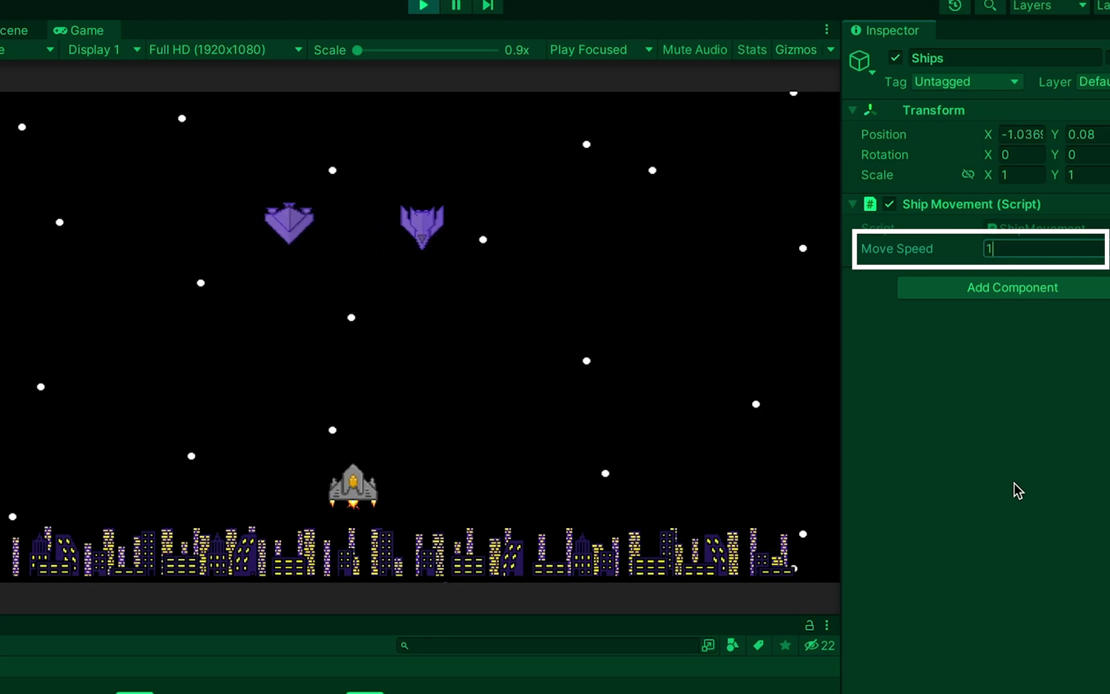
key(BackSpace)
text(3)
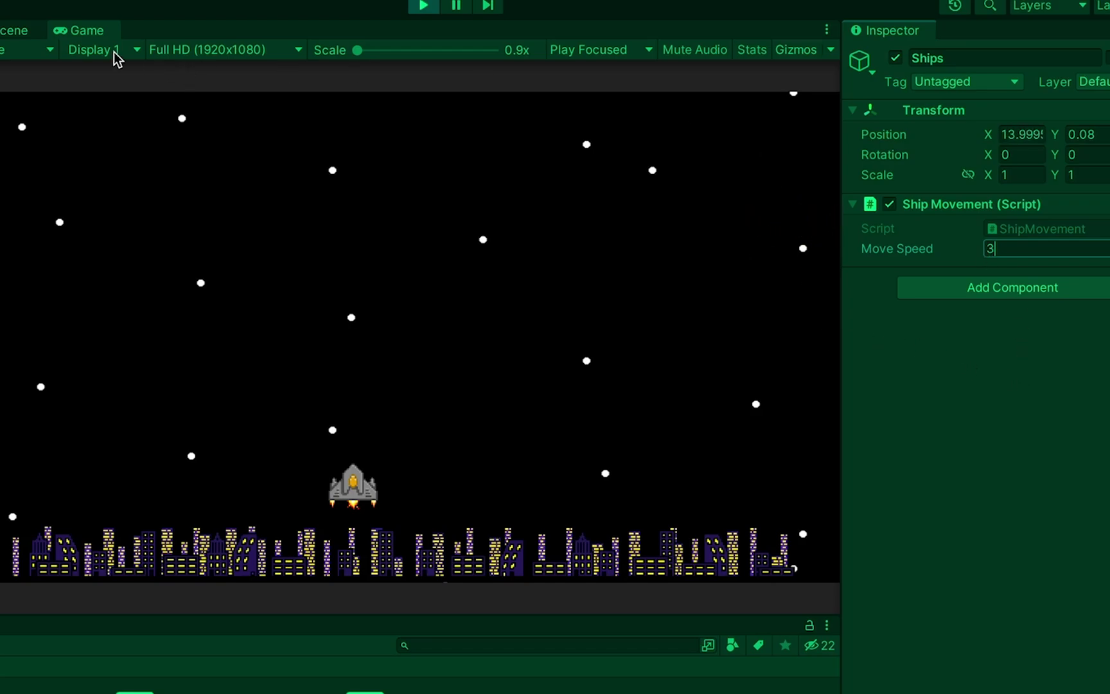
Watch the ships slide right in the zoomed-out Scene view, then stop Play to reset.
click(12, 33)
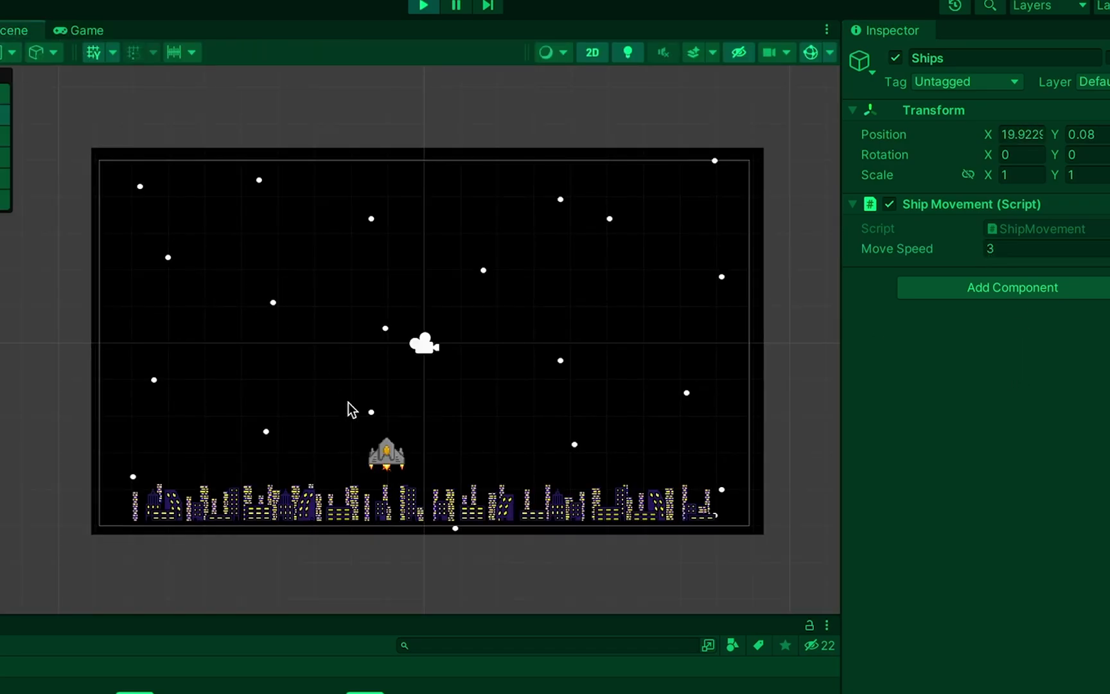
scroll(351, 409, down, 5)
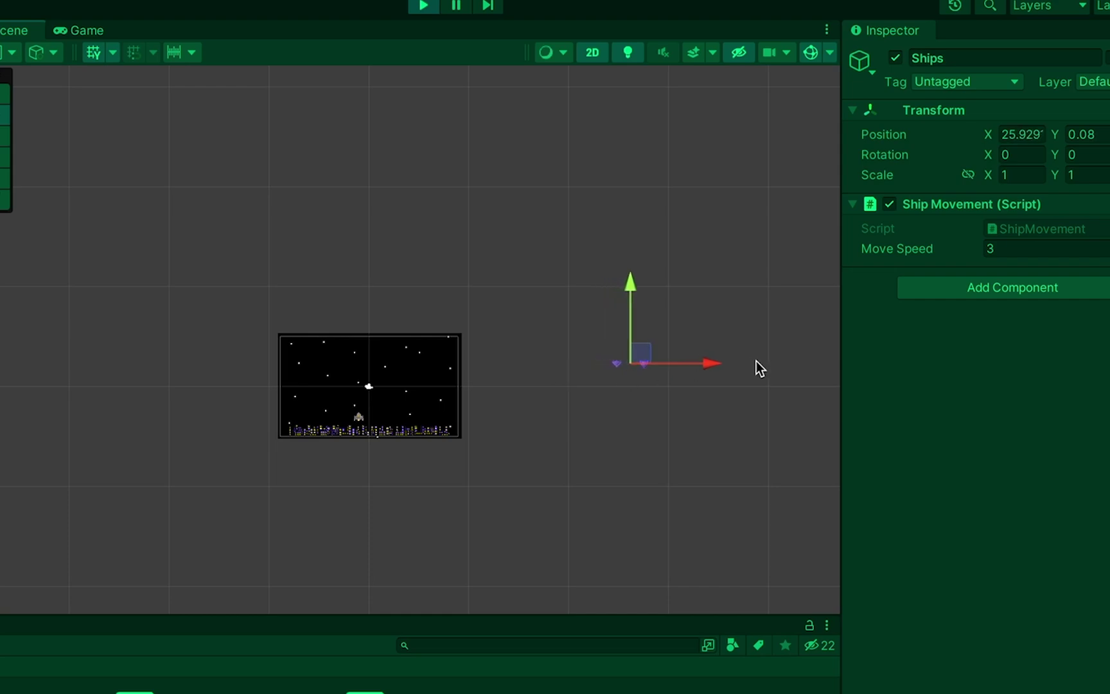
click(423, 6)
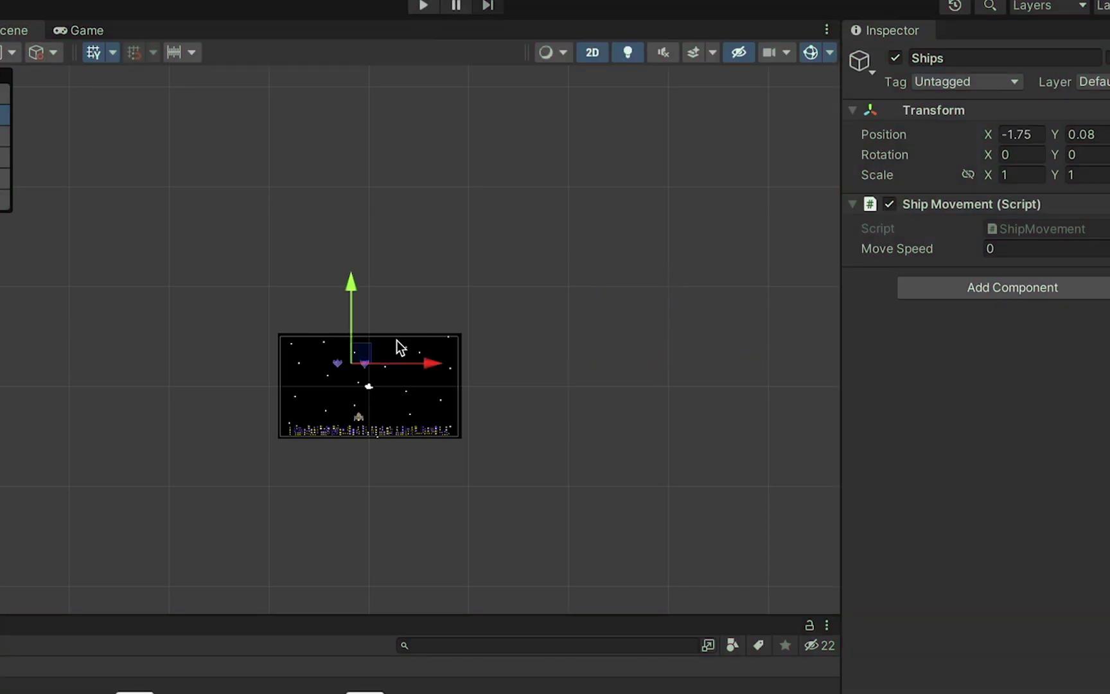
scroll(360, 367, up, 6)
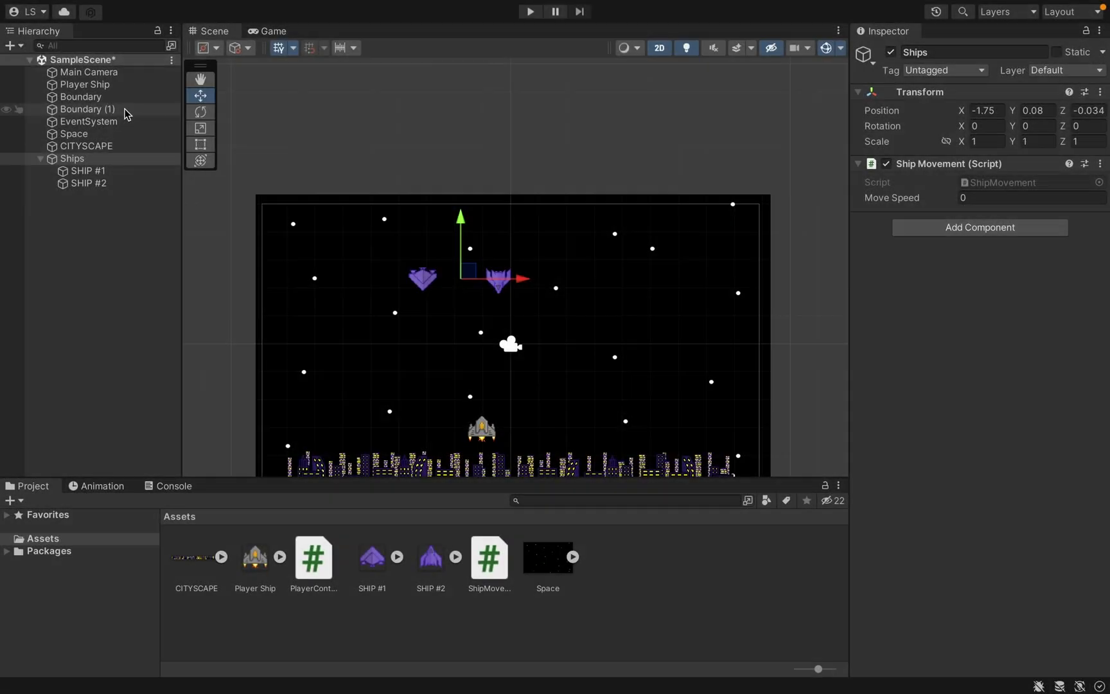
Select Boundary (1) at X 9.16 and inspect its Box Collider 2D, sized 1 by 10.653.
click(127, 97)
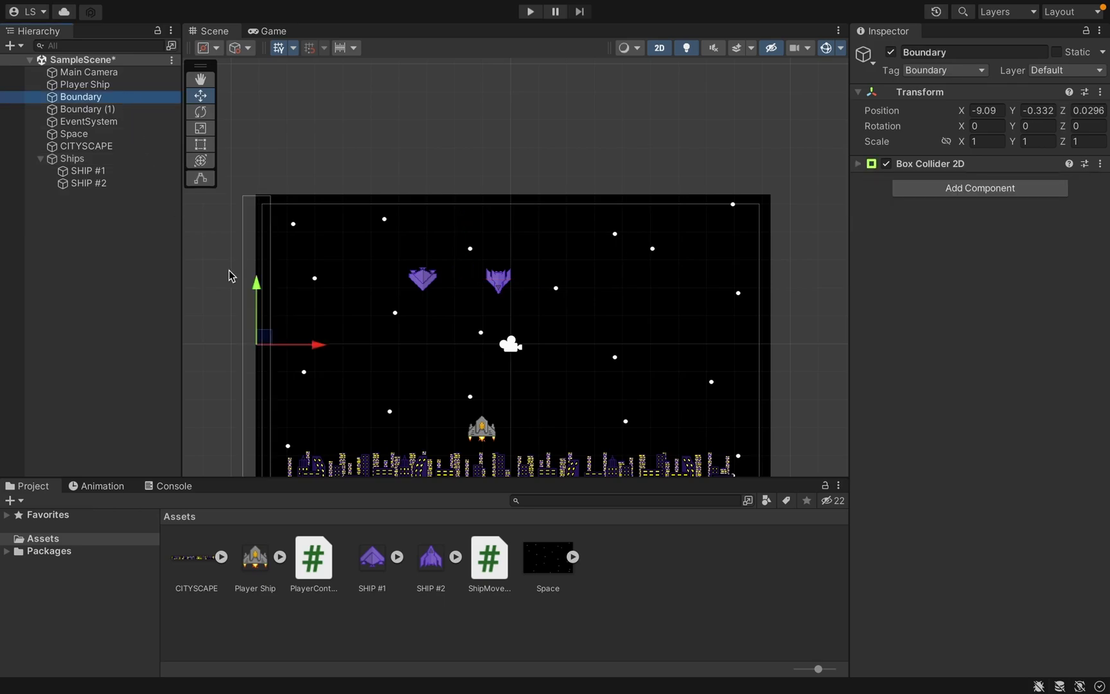
click(125, 109)
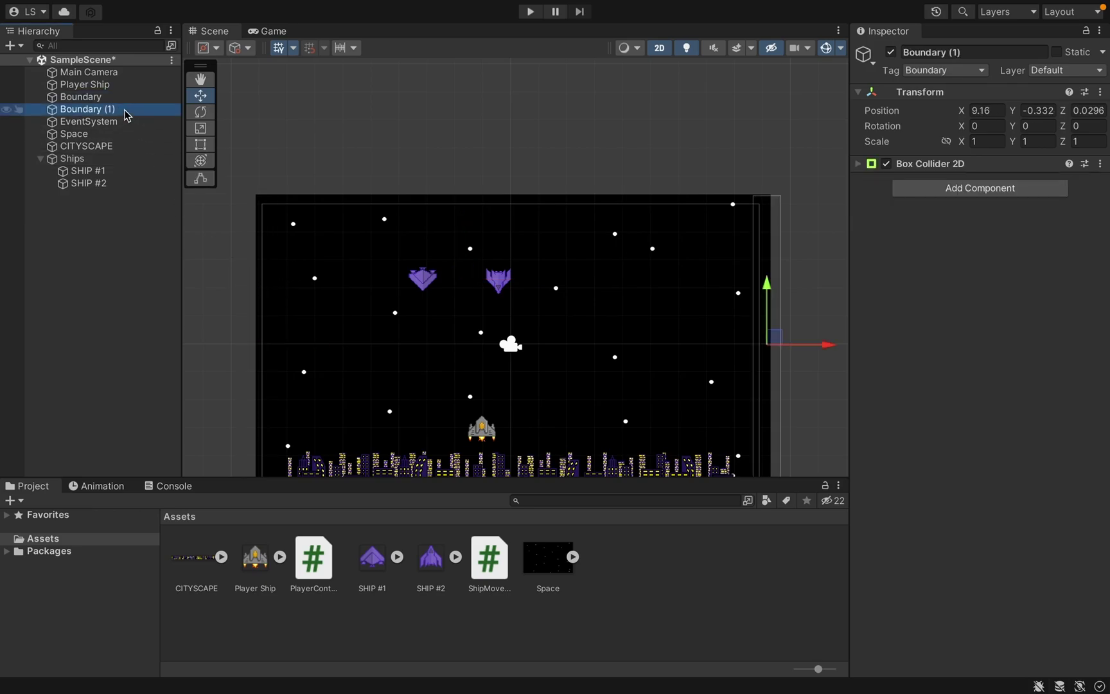
click(862, 164)
scroll(753, 329, down, 2)
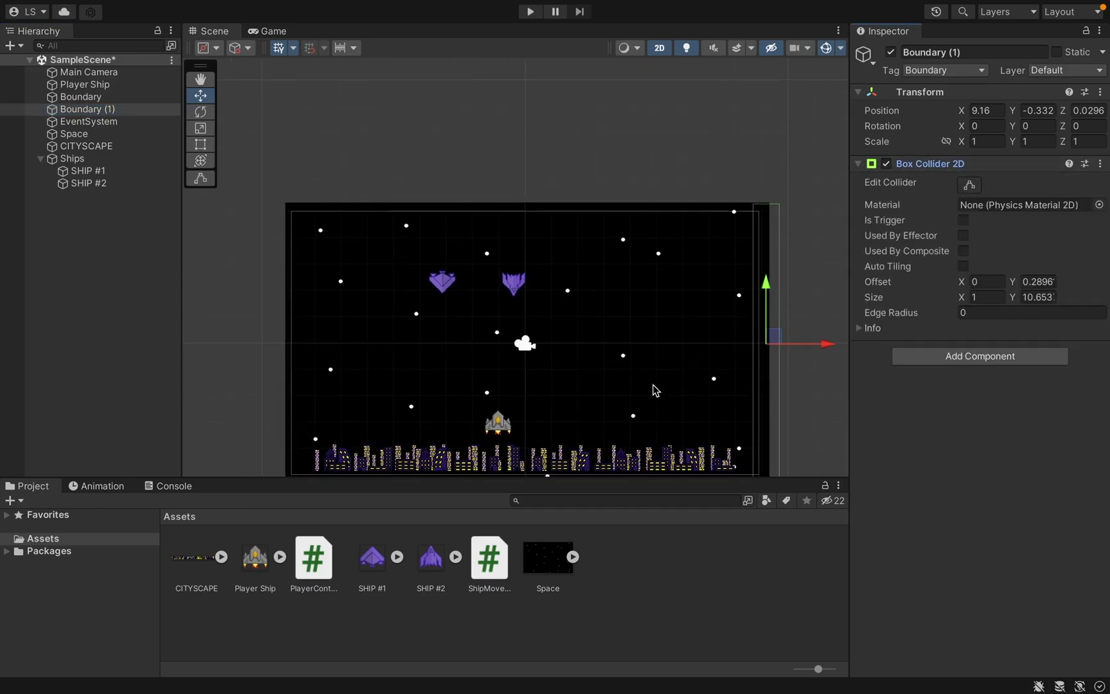
middle_drag(654, 384, 669, 329)
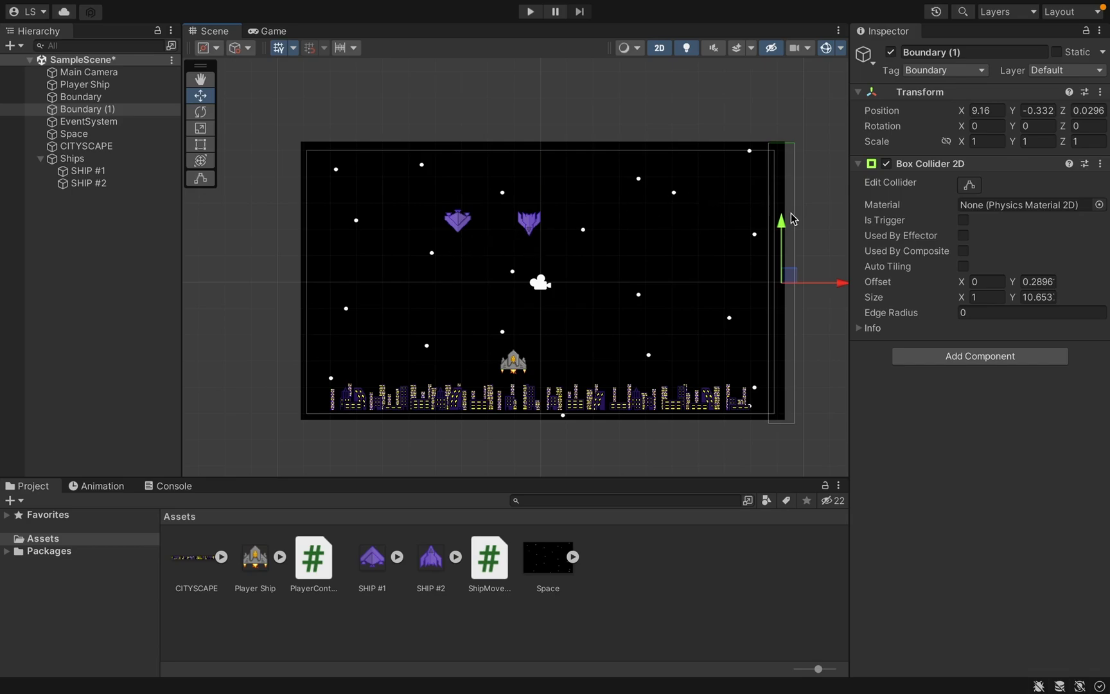
Add a Box Collider 2D component to the Ships group.
click(82, 160)
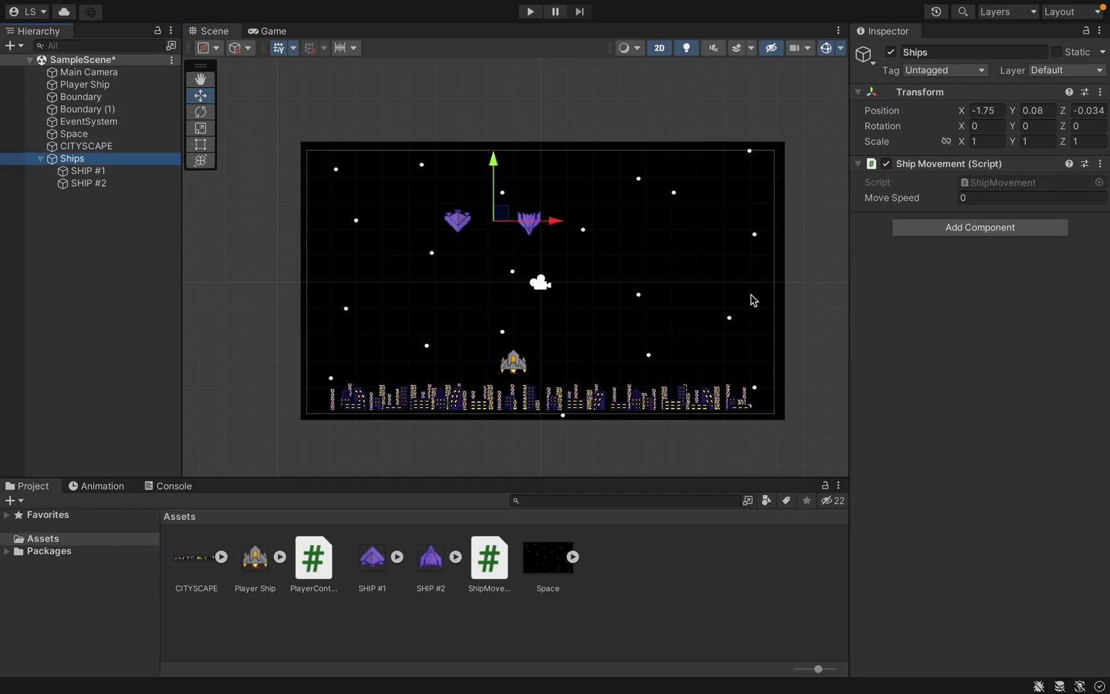
click(979, 228)
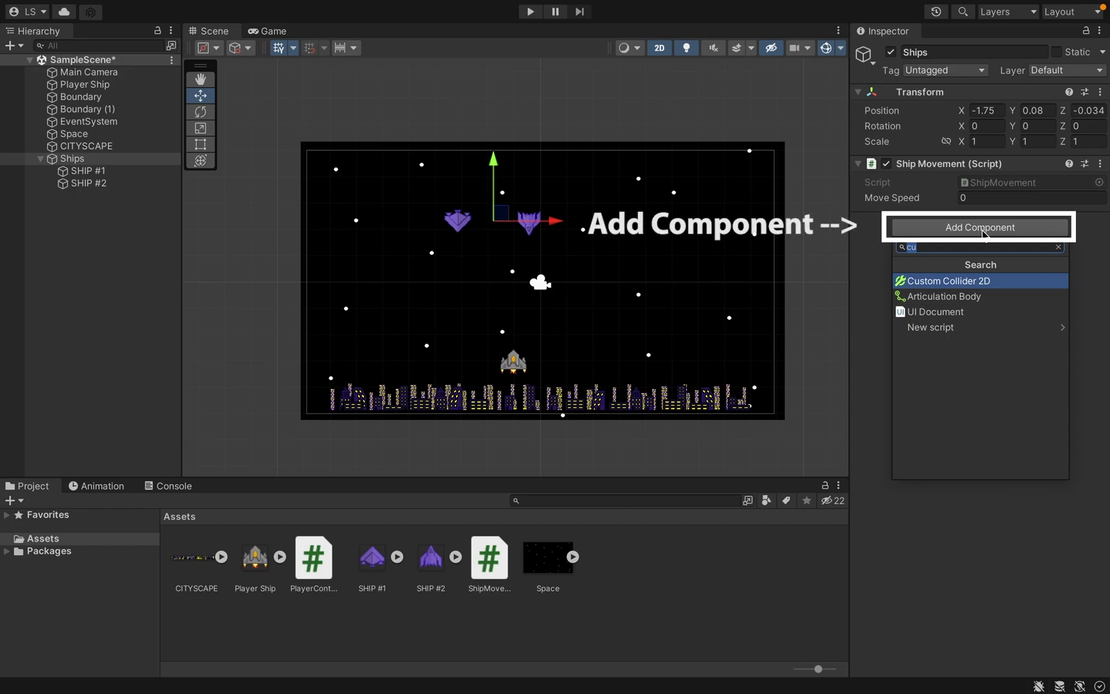
text(Bo)
click(940, 296)
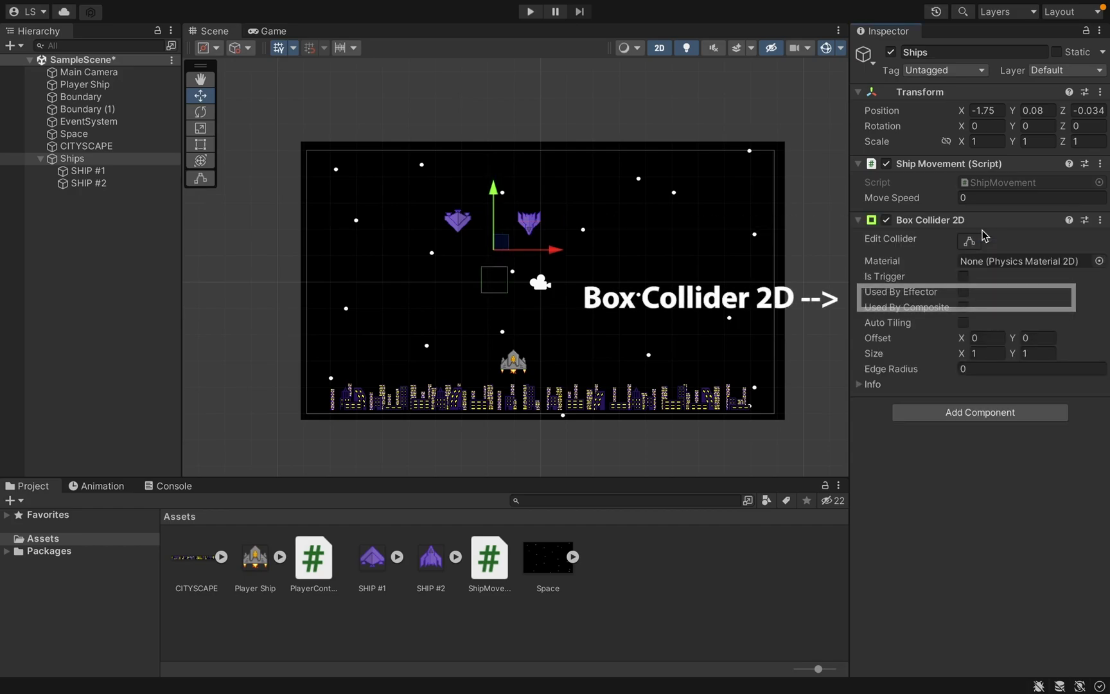
Reshape the collider into a 3.7844 by 0.2379 strip enclosing both ships.
click(967, 242)
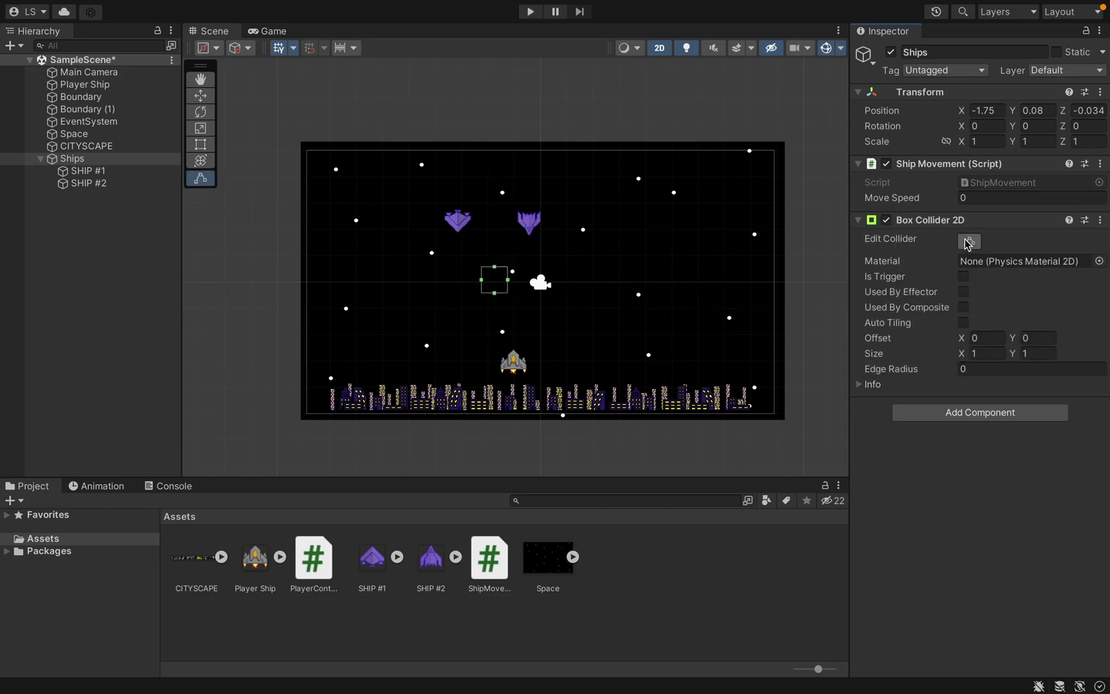
drag(495, 268, 496, 210)
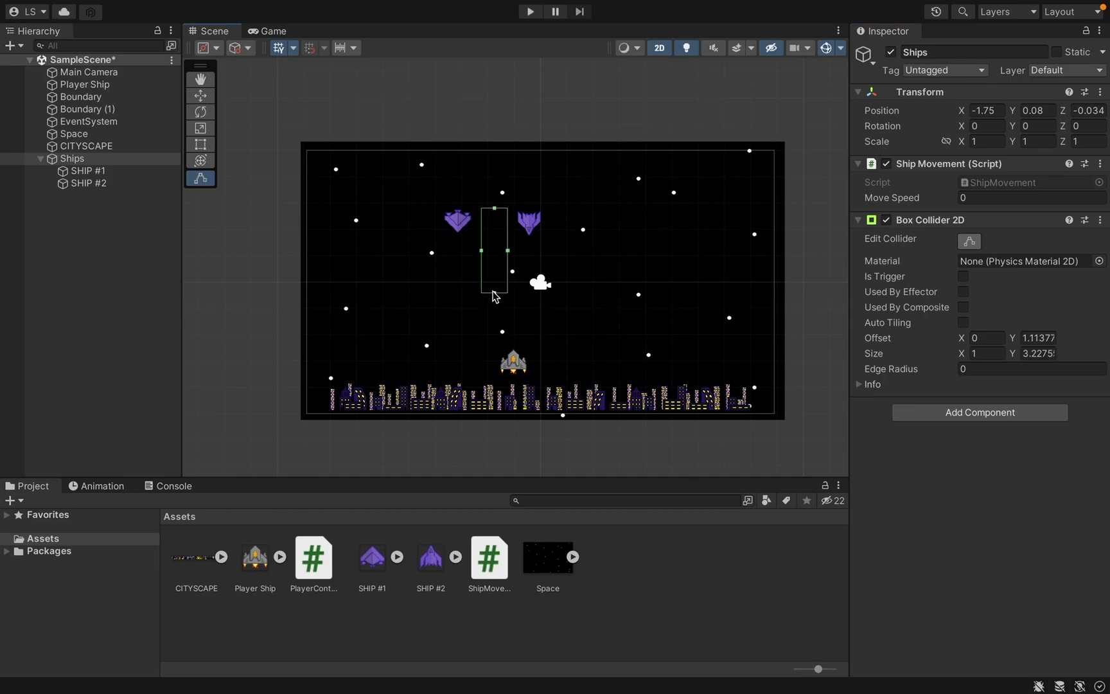
drag(494, 295, 583, 218)
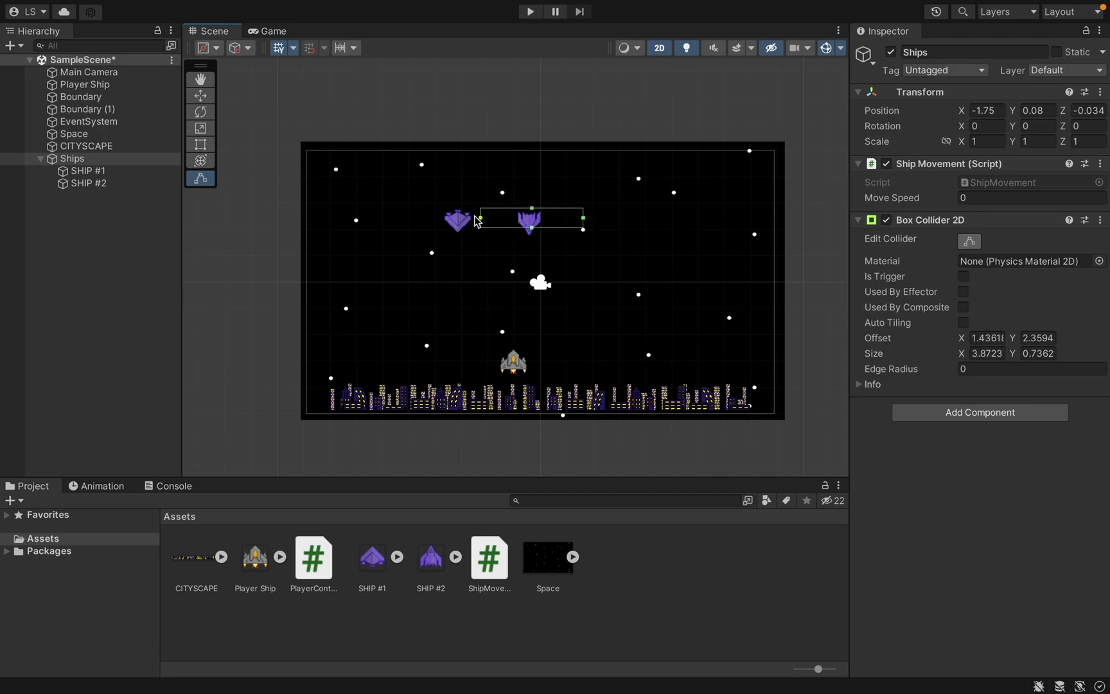
drag(477, 222, 443, 221)
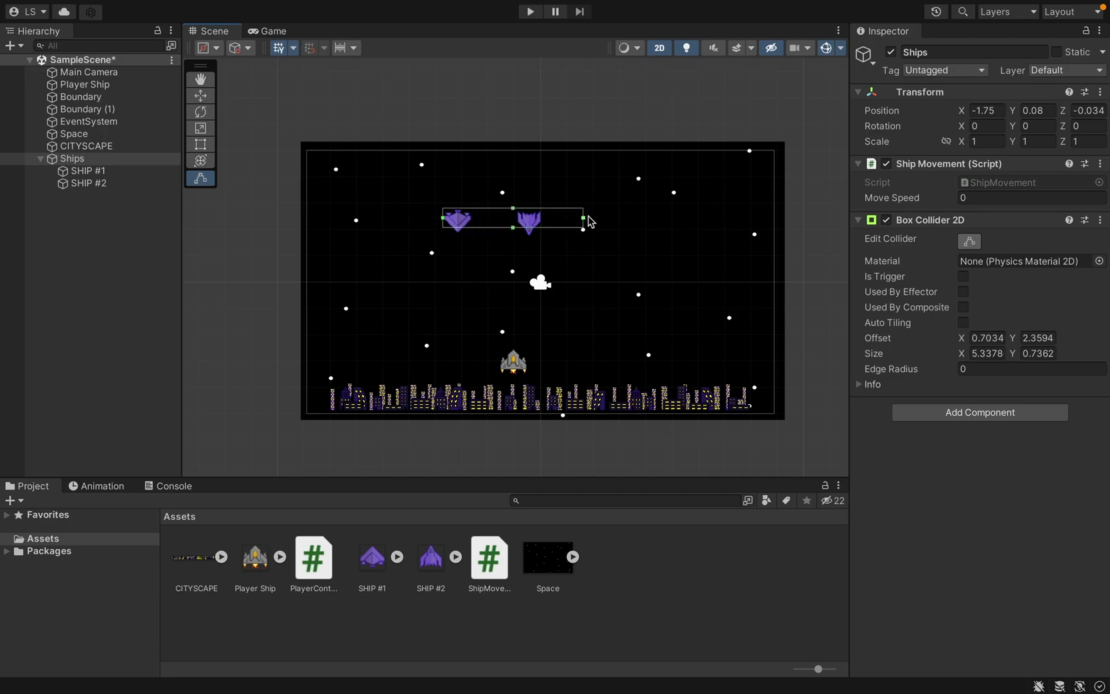
drag(584, 222, 492, 218)
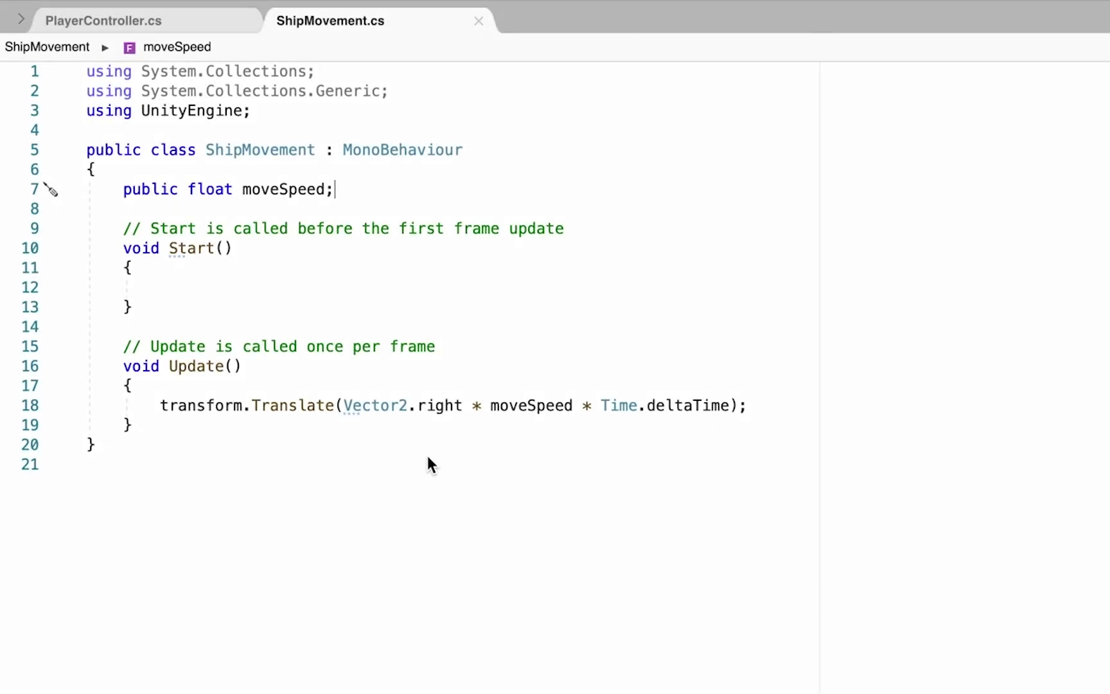
Add an OnTriggerEnter2D method below Update in ShipMovement.cs.
click(418, 423)
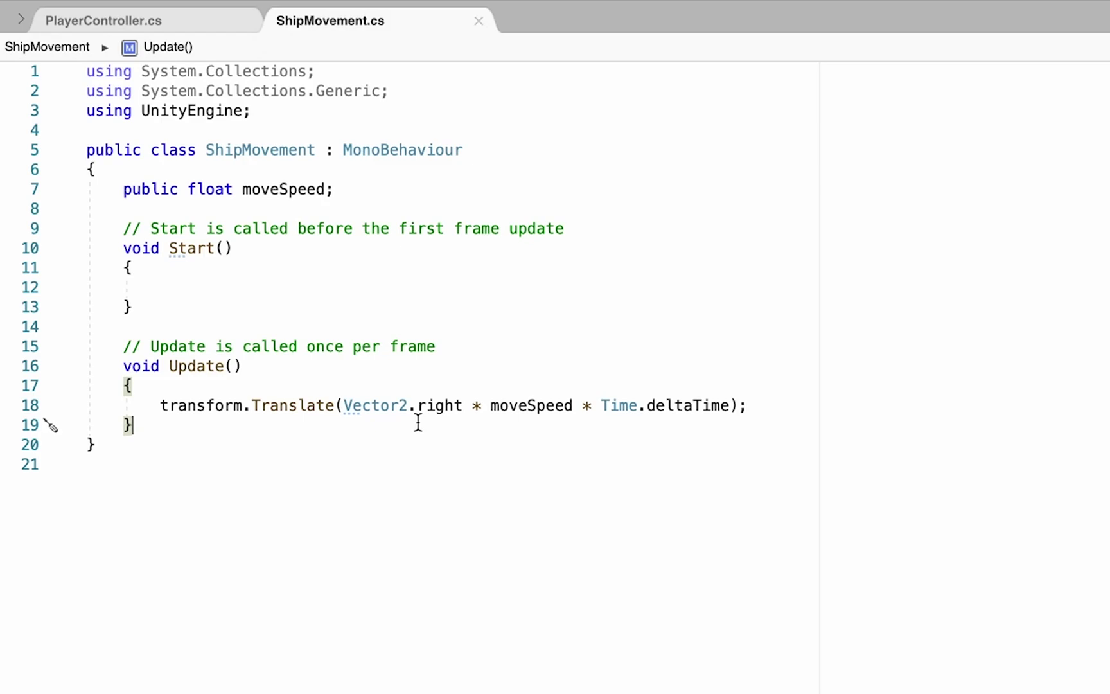
key(Return)
key(Return)
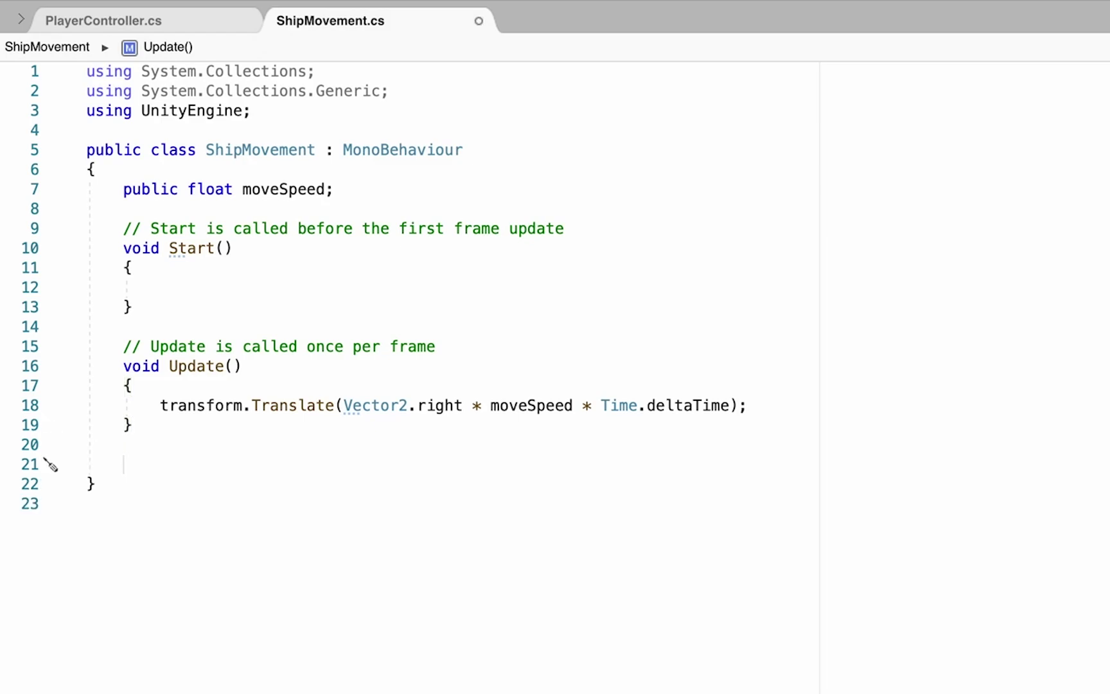
text(OnTri)
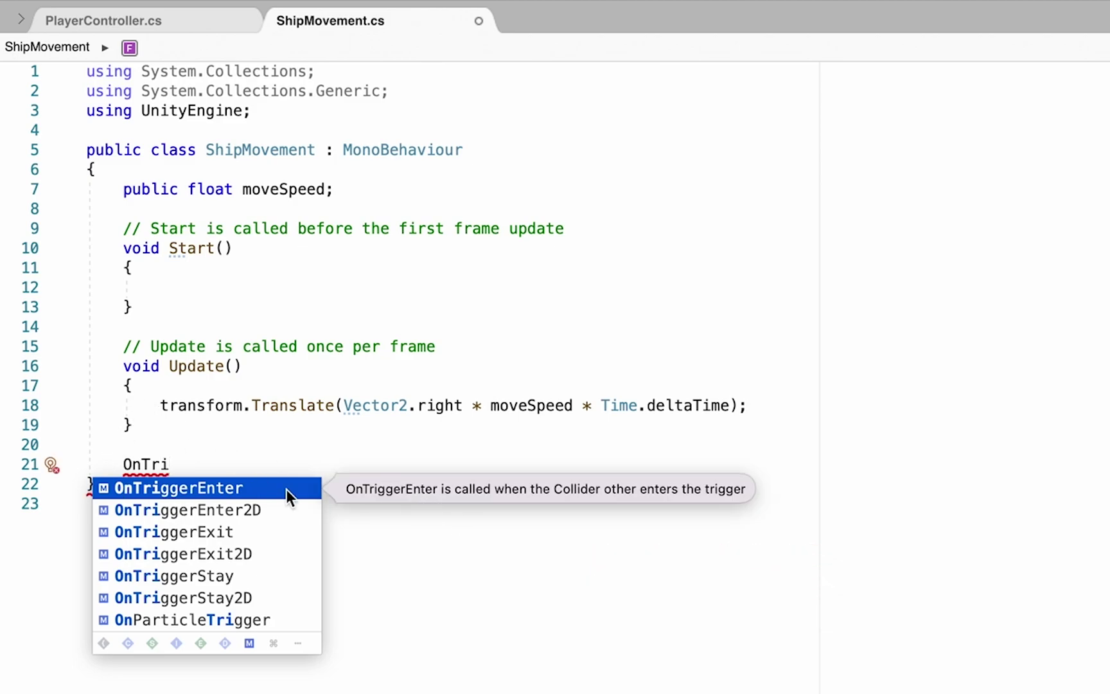
click(220, 511)
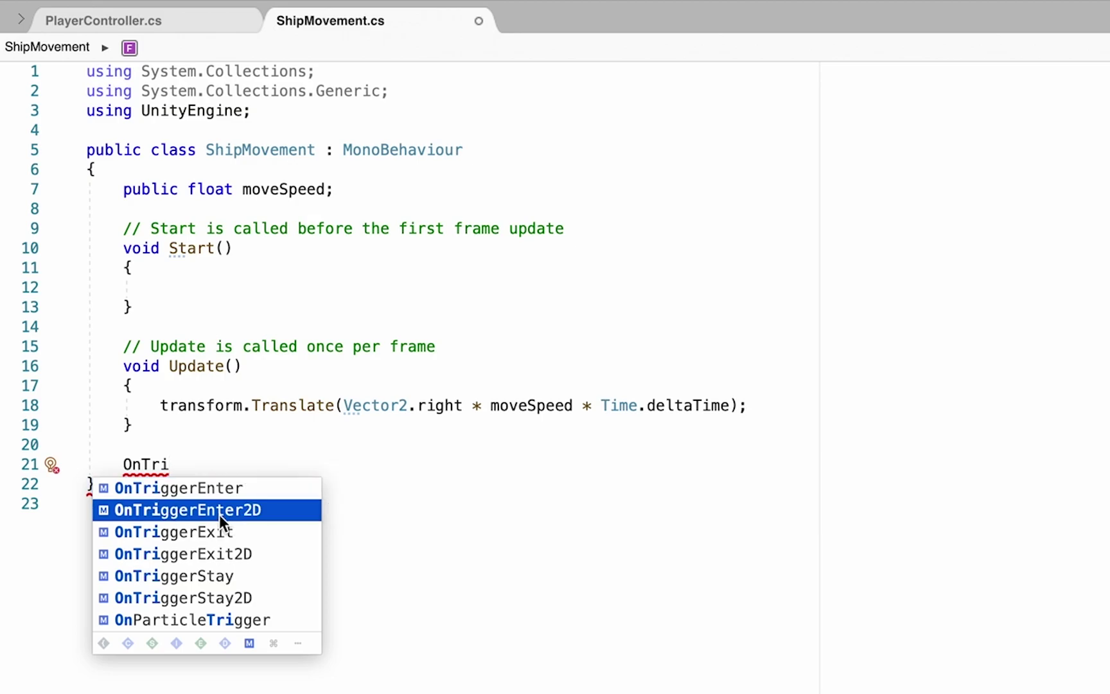
key(Return)
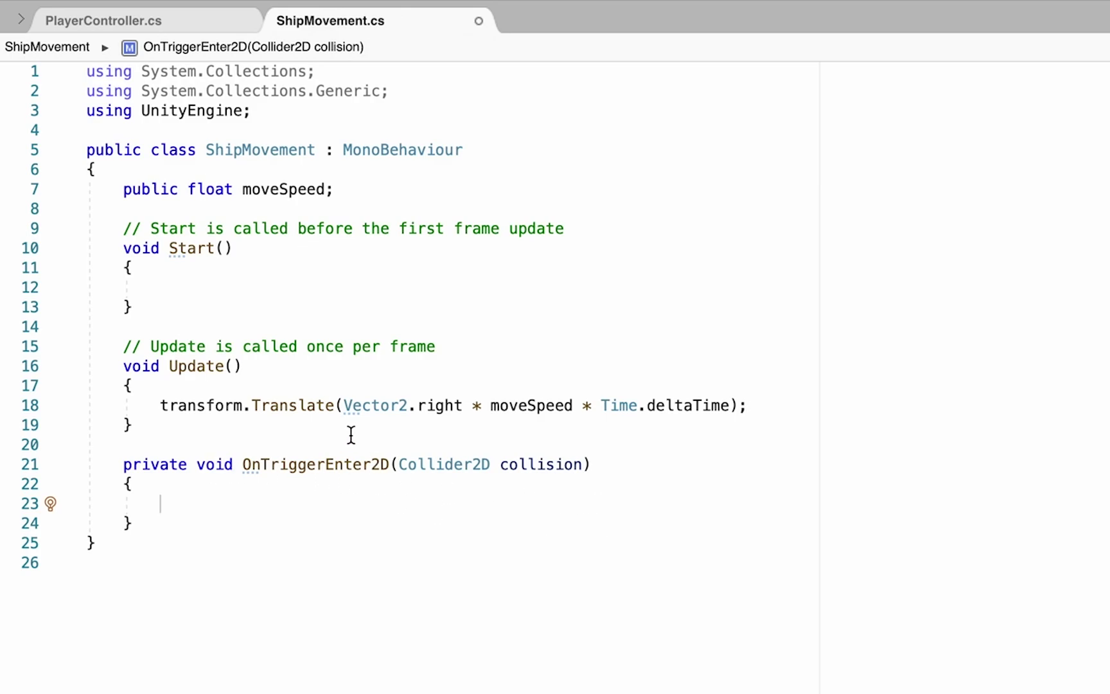
mouse_move(330, 473)
Inside it, add an empty if block for collision.gameObject.tag == "Boundary".
text(If)
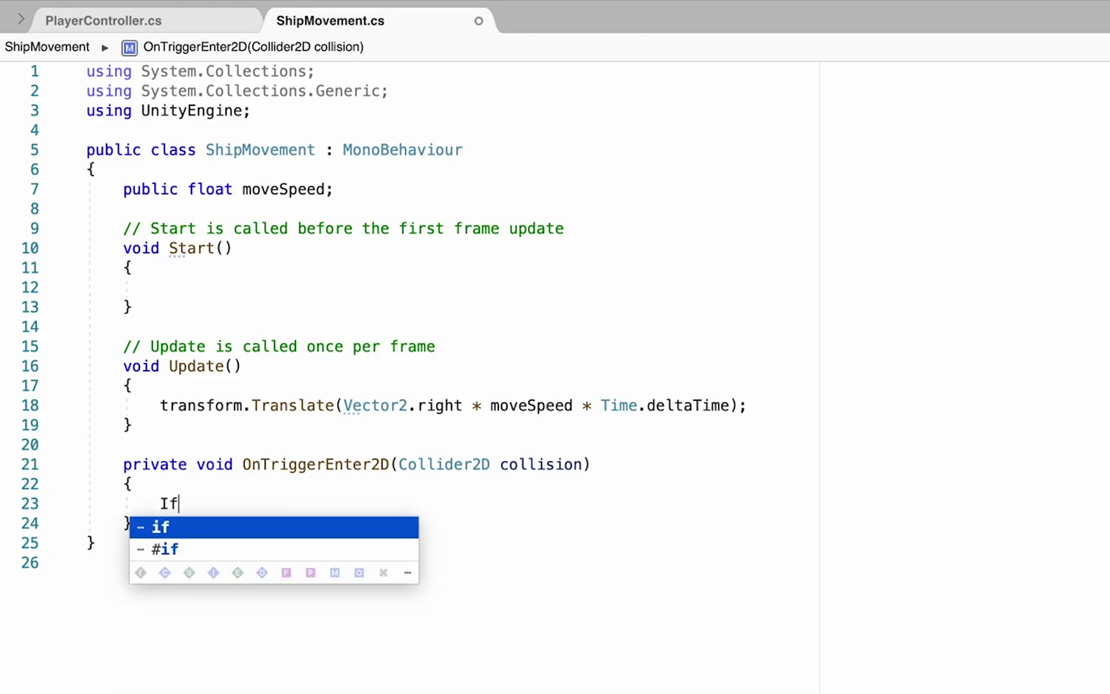
text(()
text(collision.gam)
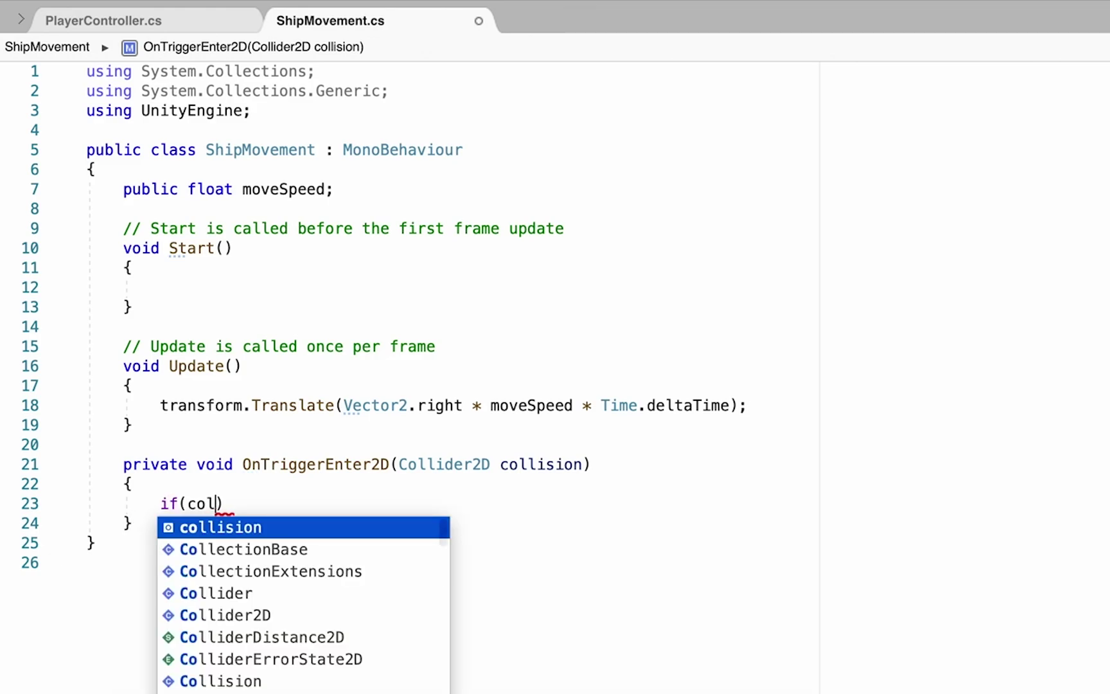
text(e)
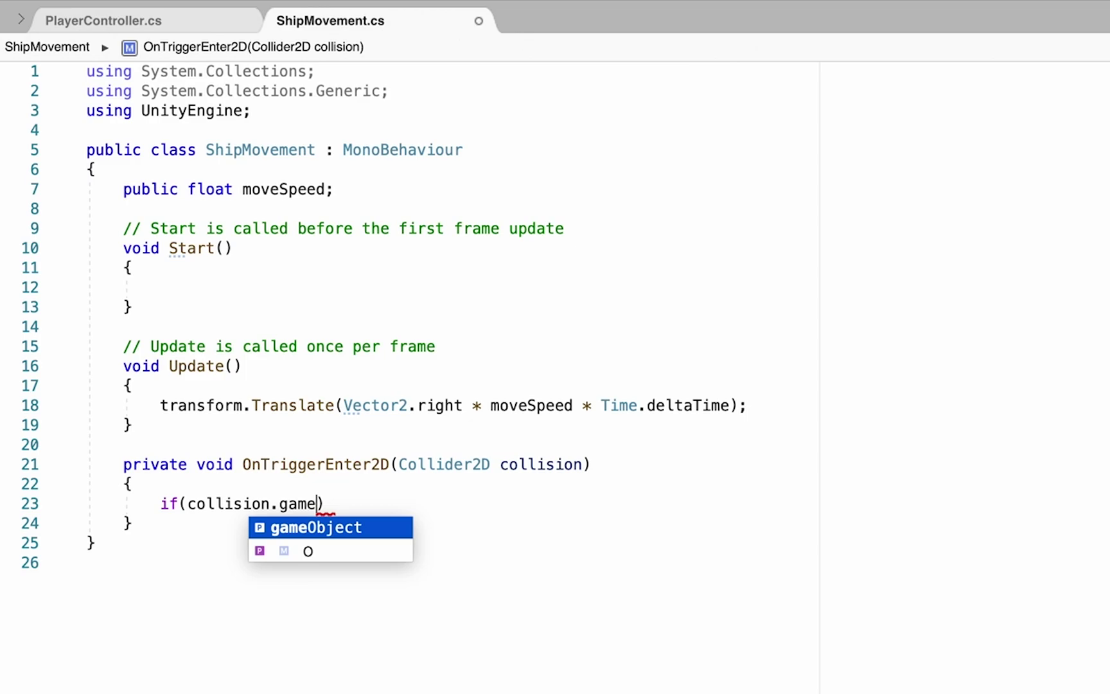
key(Return)
text(.tag == )
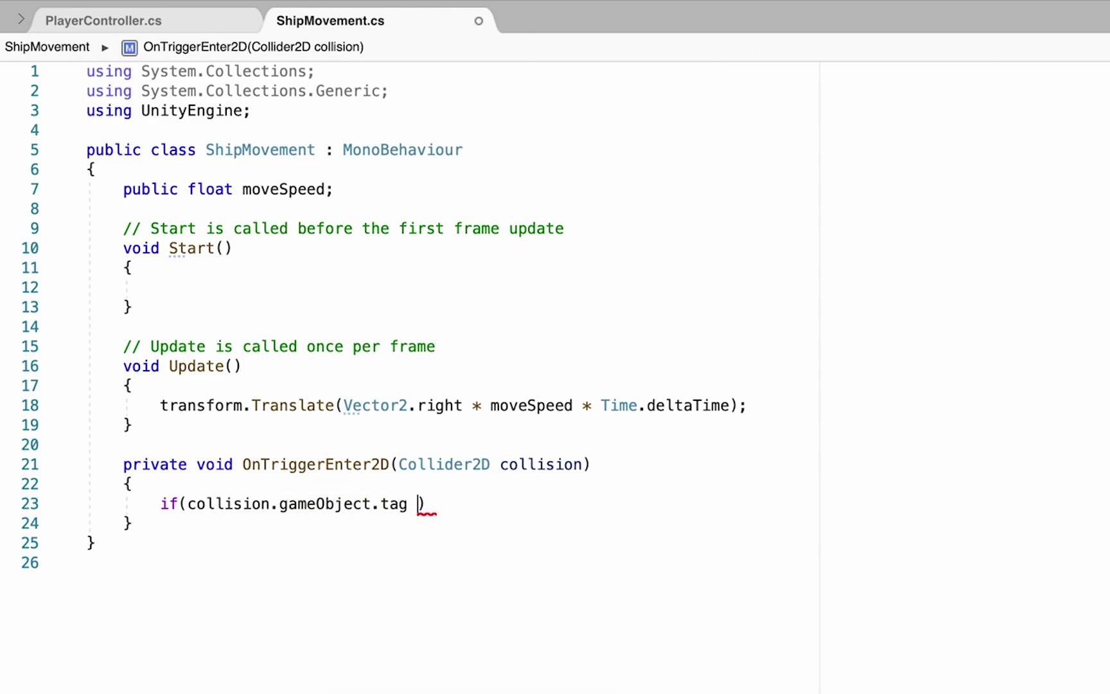
text("Boundary")
key(Right)
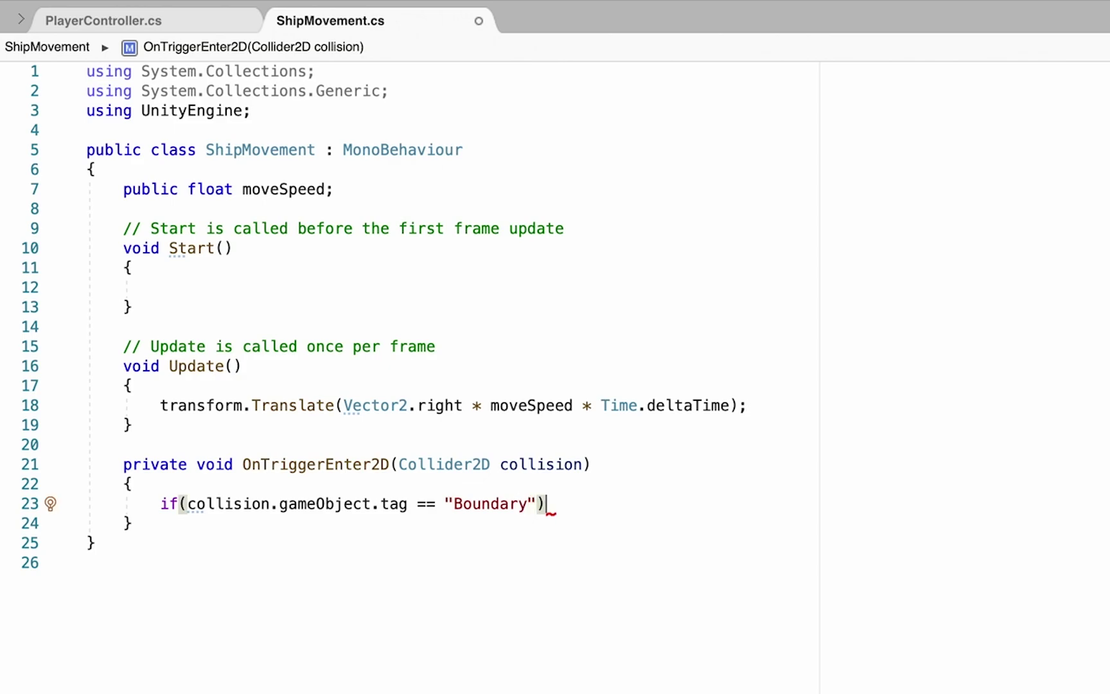
text({)
key(Return)
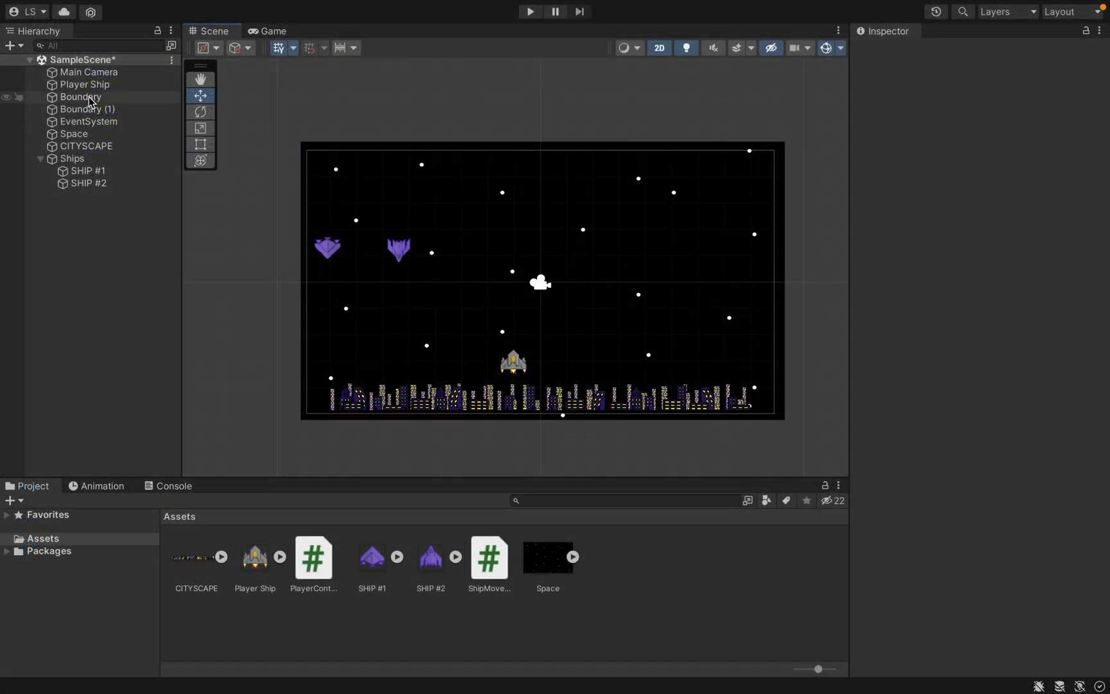
click(90, 96)
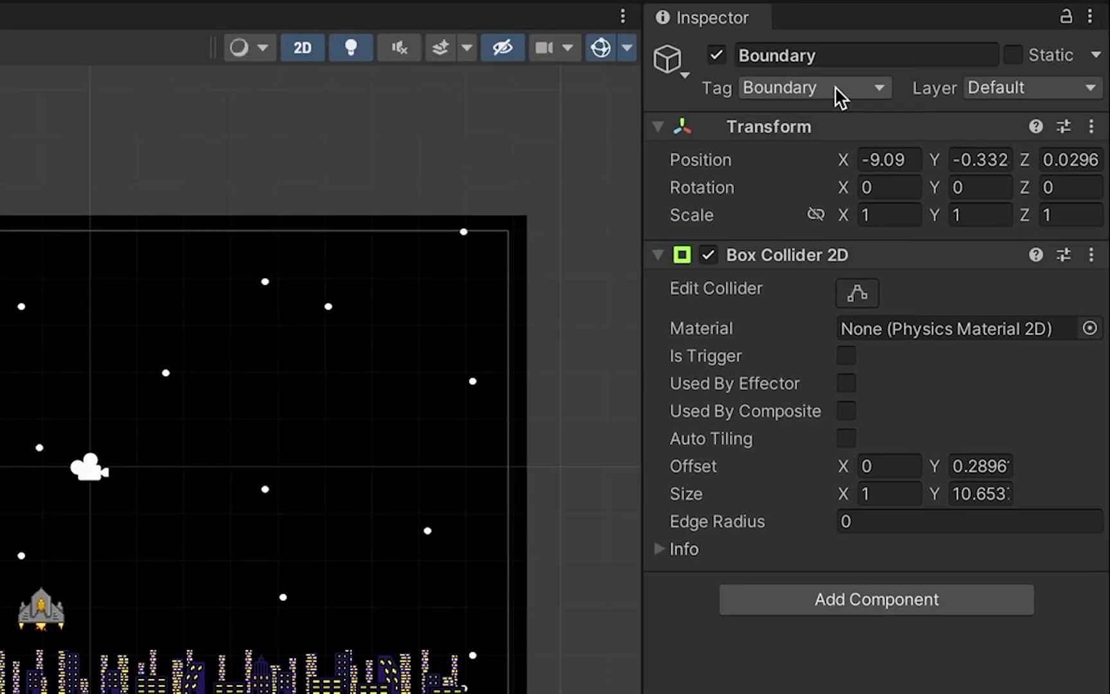
Check the Tag list and tag settings, then confirm Boundary (1) is also tagged Boundary.
click(833, 84)
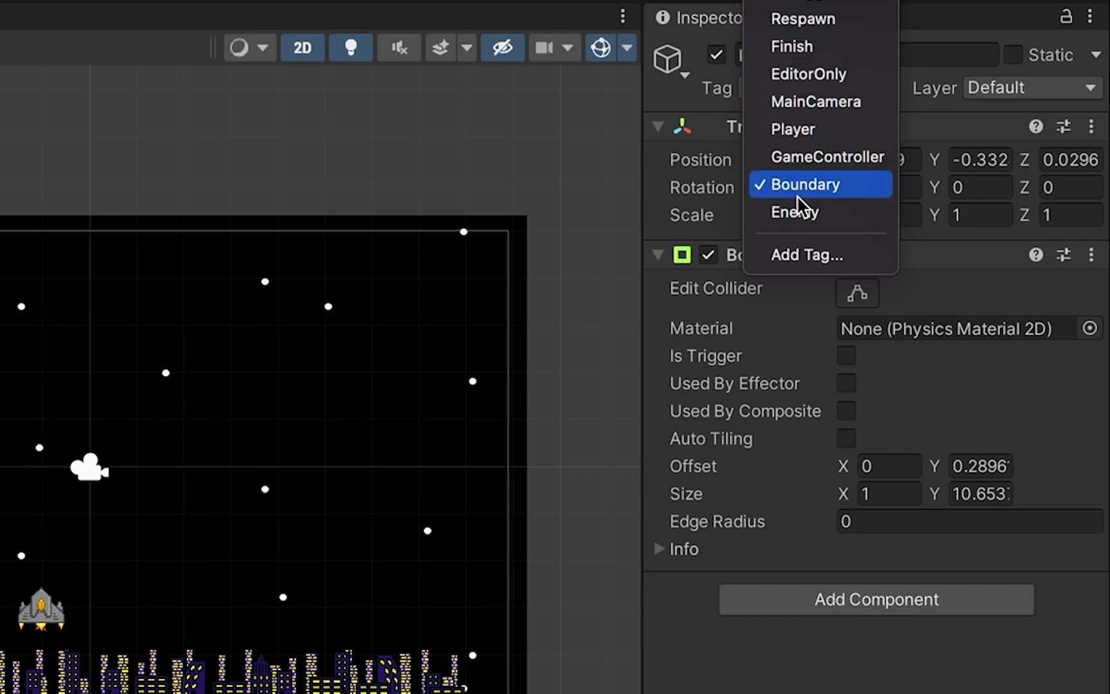
click(801, 247)
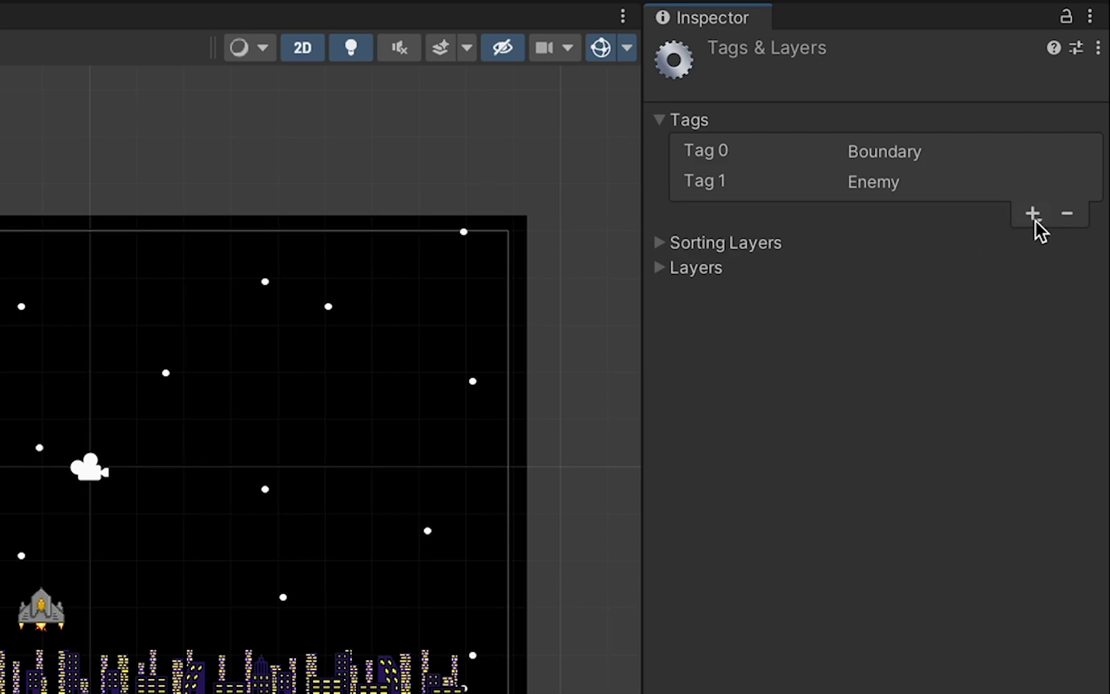
click(1033, 216)
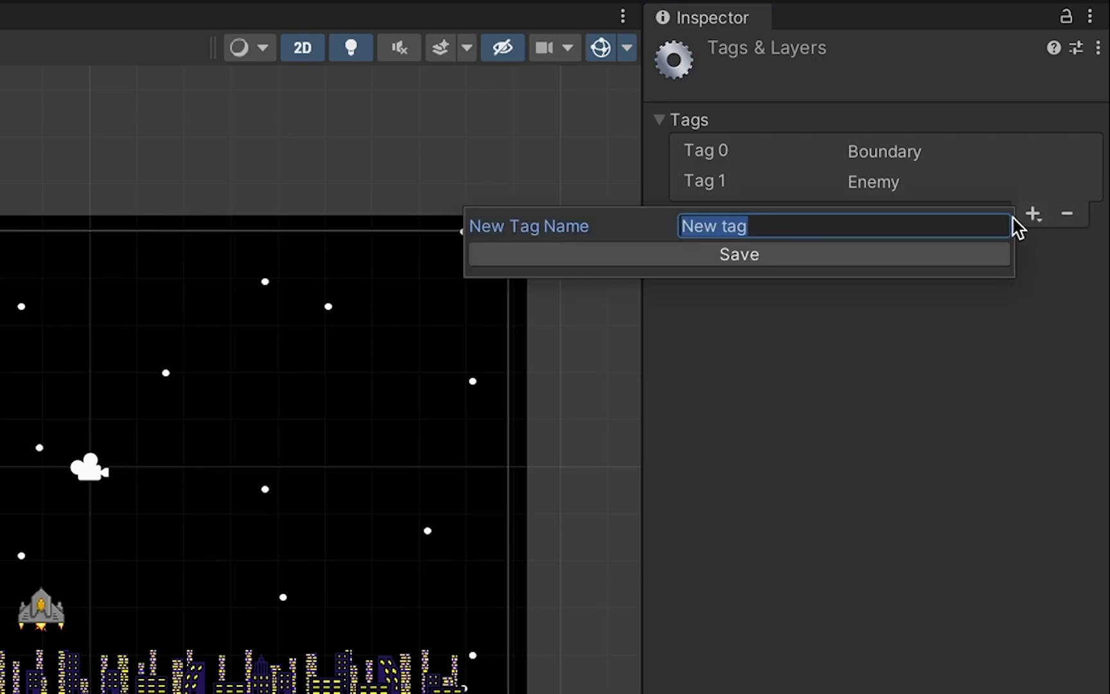
click(862, 412)
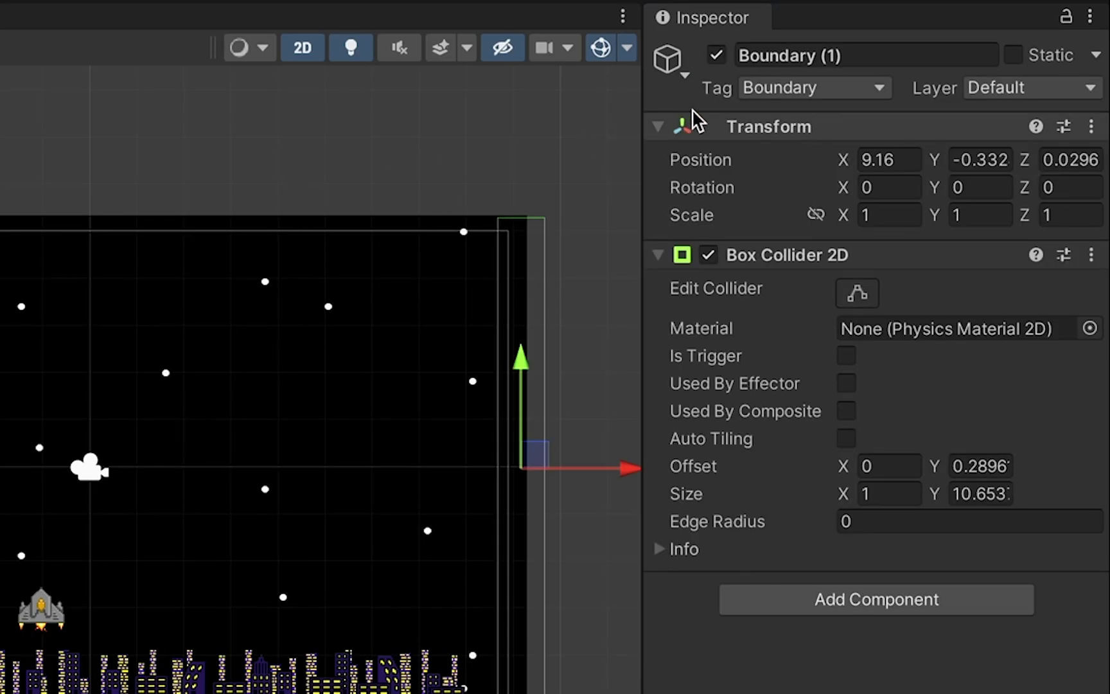
click(753, 90)
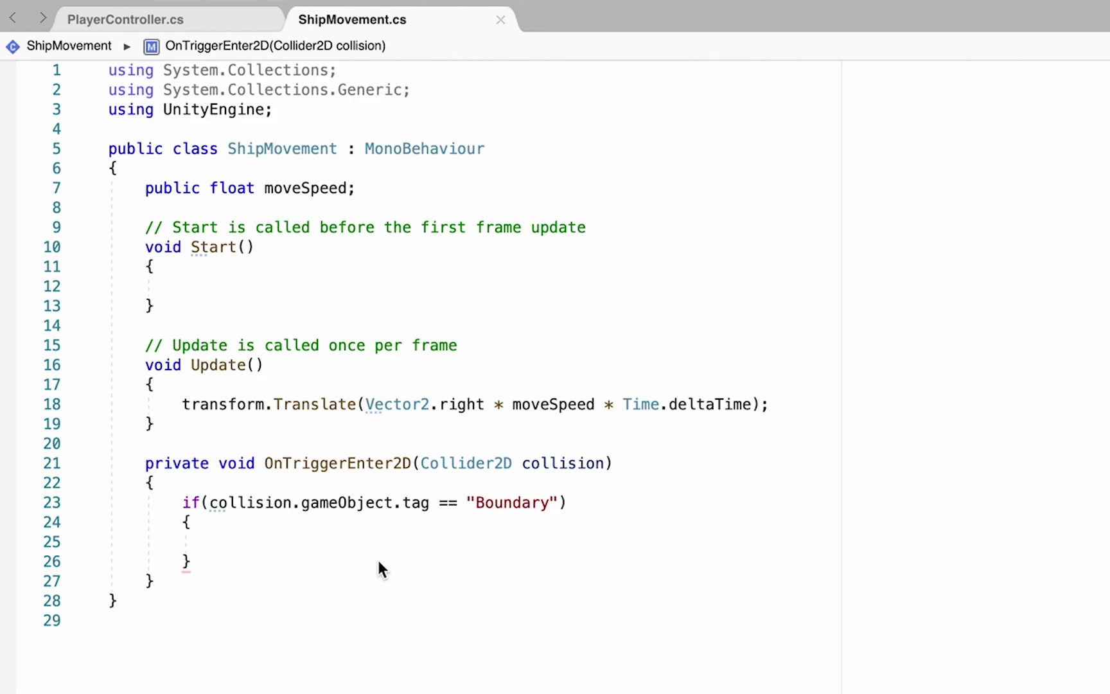
Write moveSpeed *= -1; inside the Boundary if block to reverse direction.
text(mv)
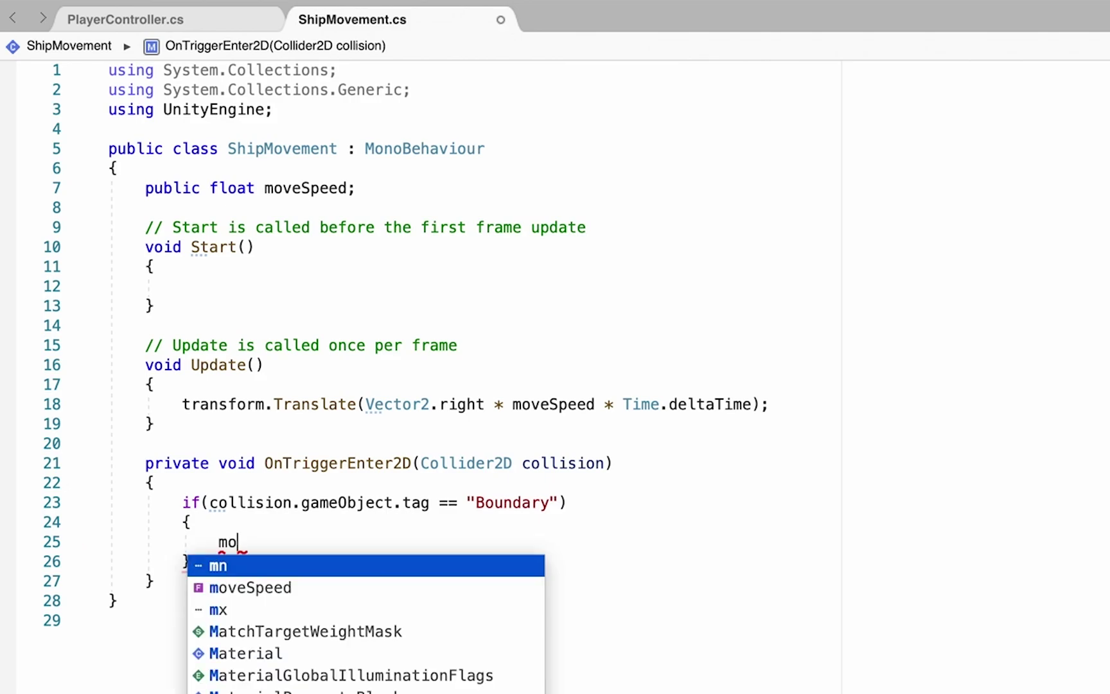
text(veSpeed)
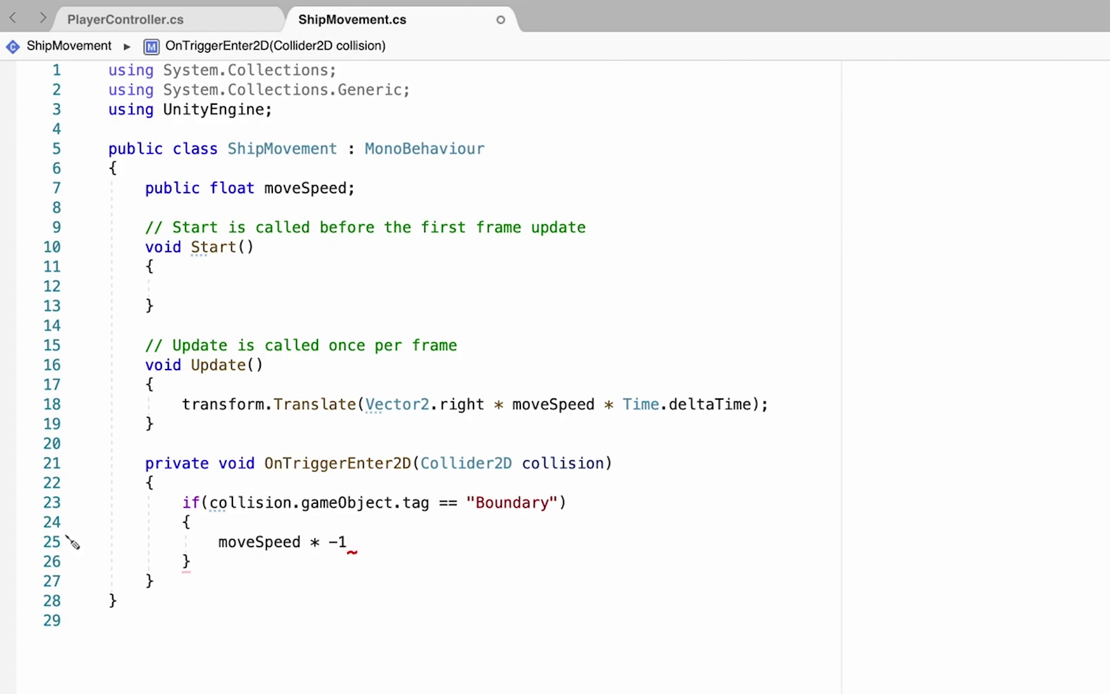
text(* -1;)
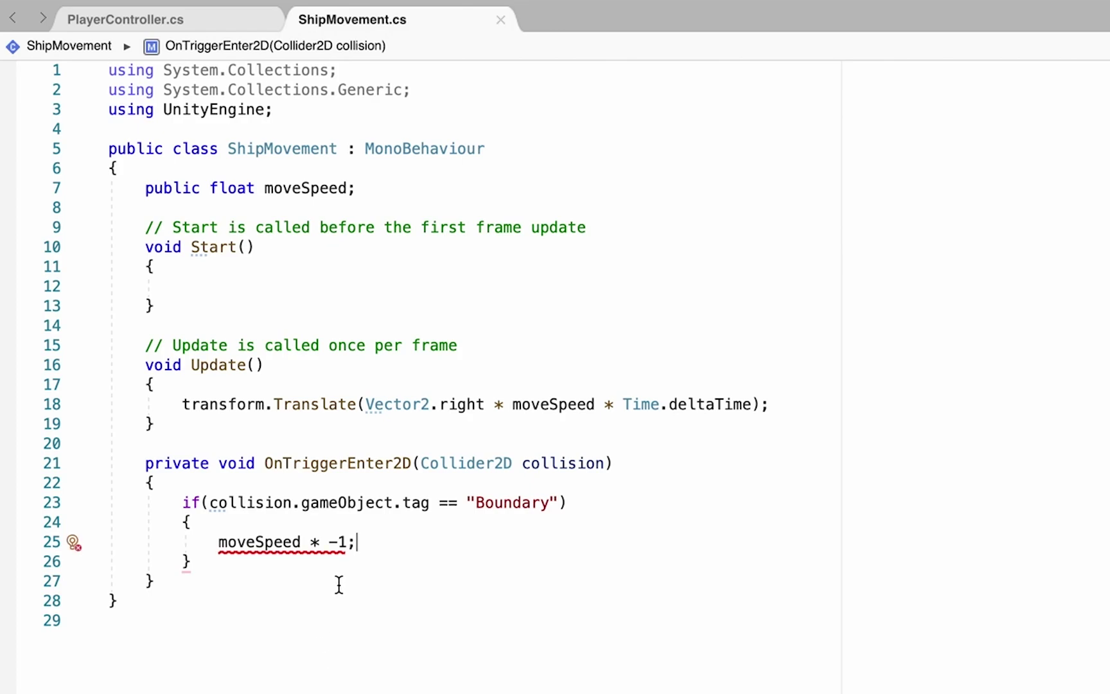
click(321, 543)
text(=)
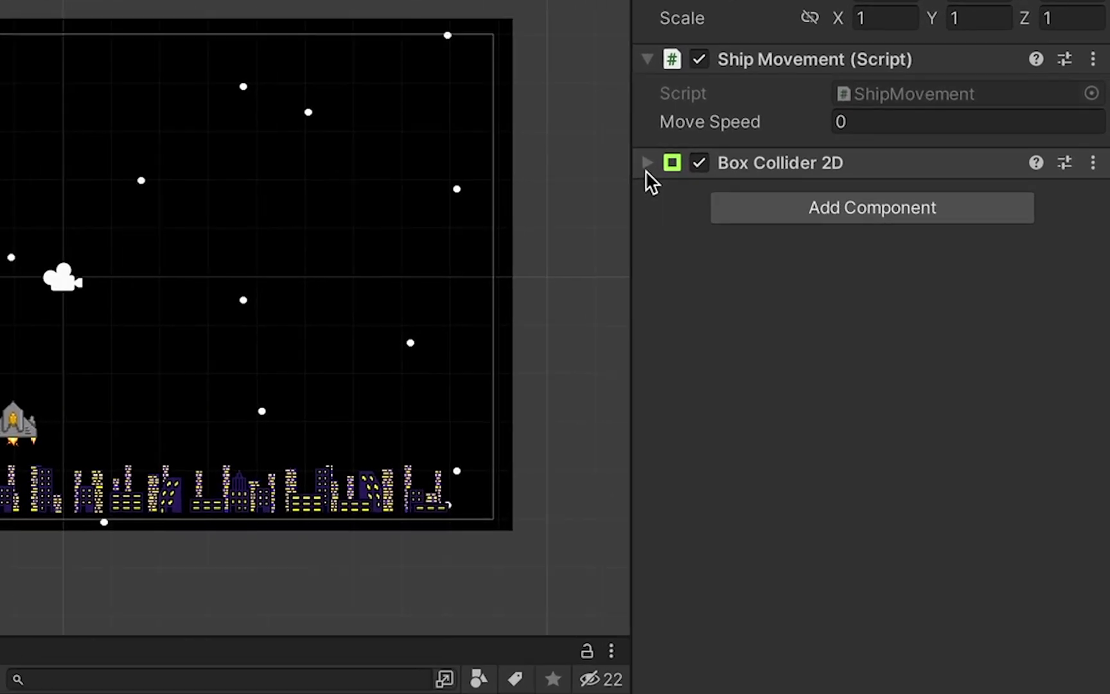
Tick Is Trigger on the Ships' Box Collider 2D and drag the group rightward.
click(646, 164)
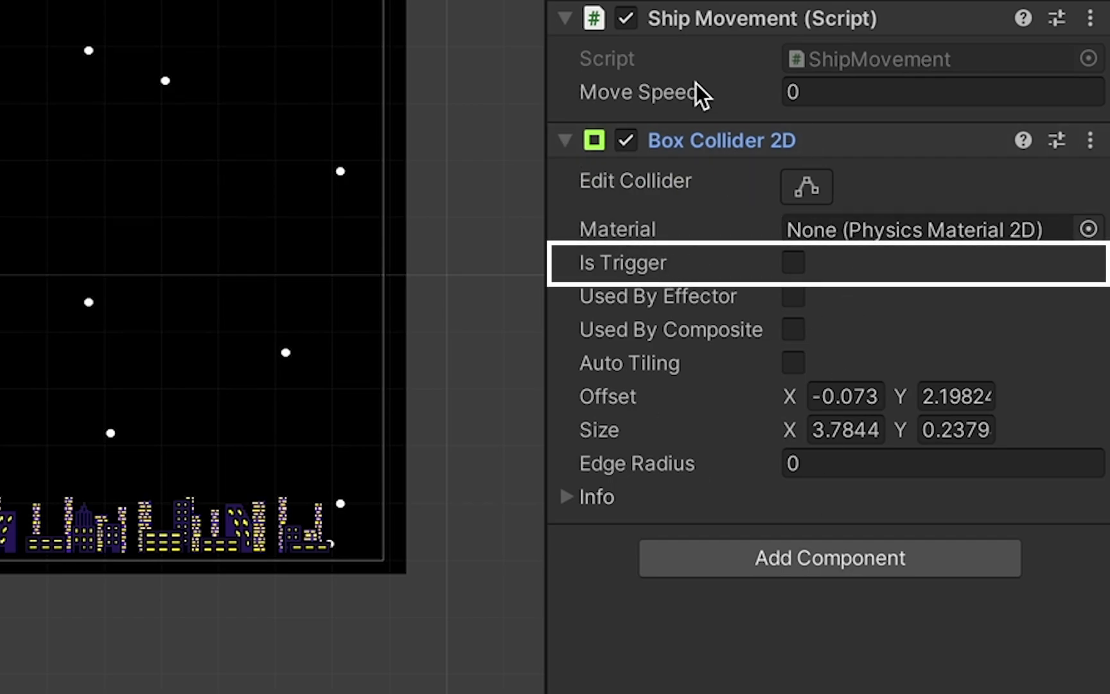
click(794, 263)
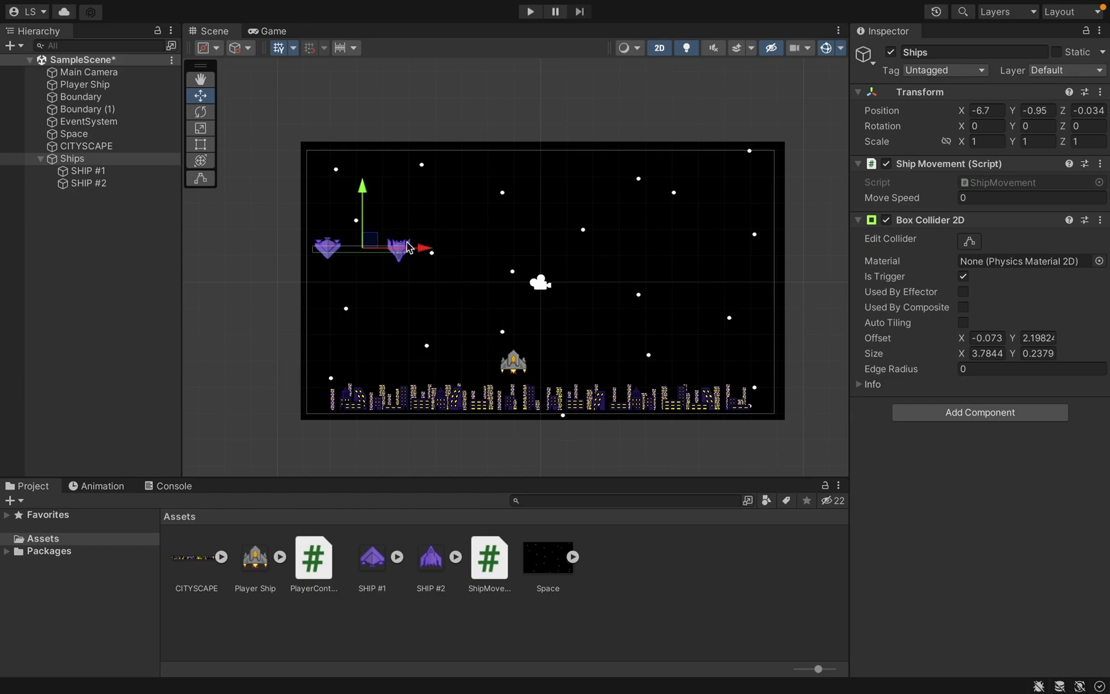
drag(422, 251, 530, 255)
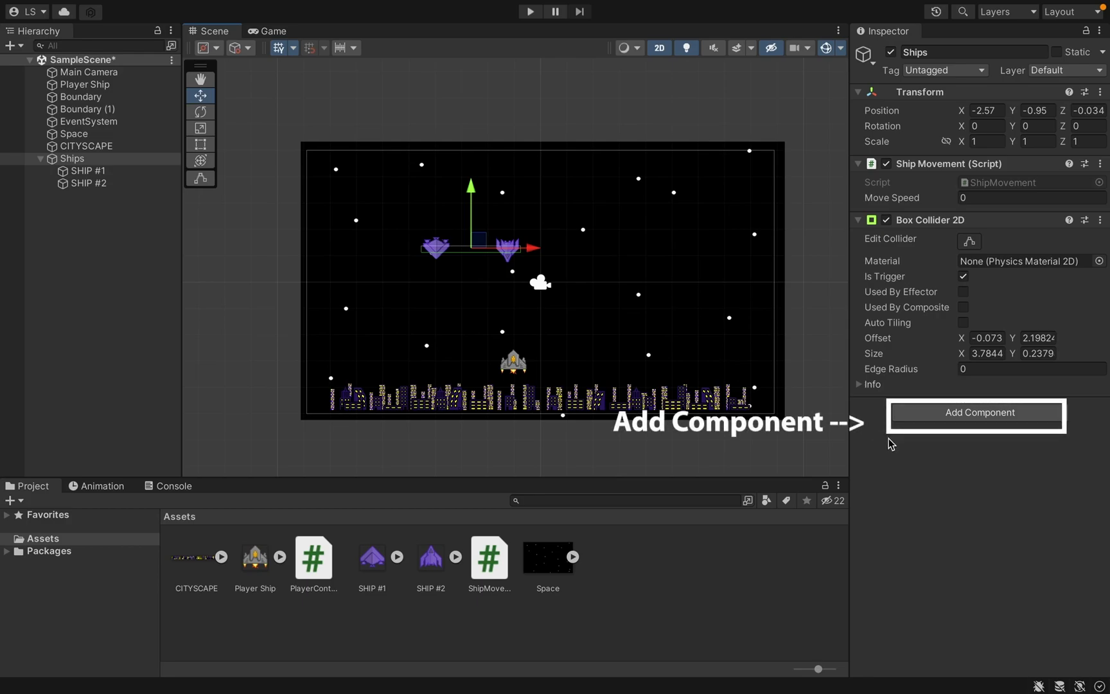
Add a Rigidbody 2D to Ships with Gravity Scale 0 and frozen Z rotation.
click(937, 413)
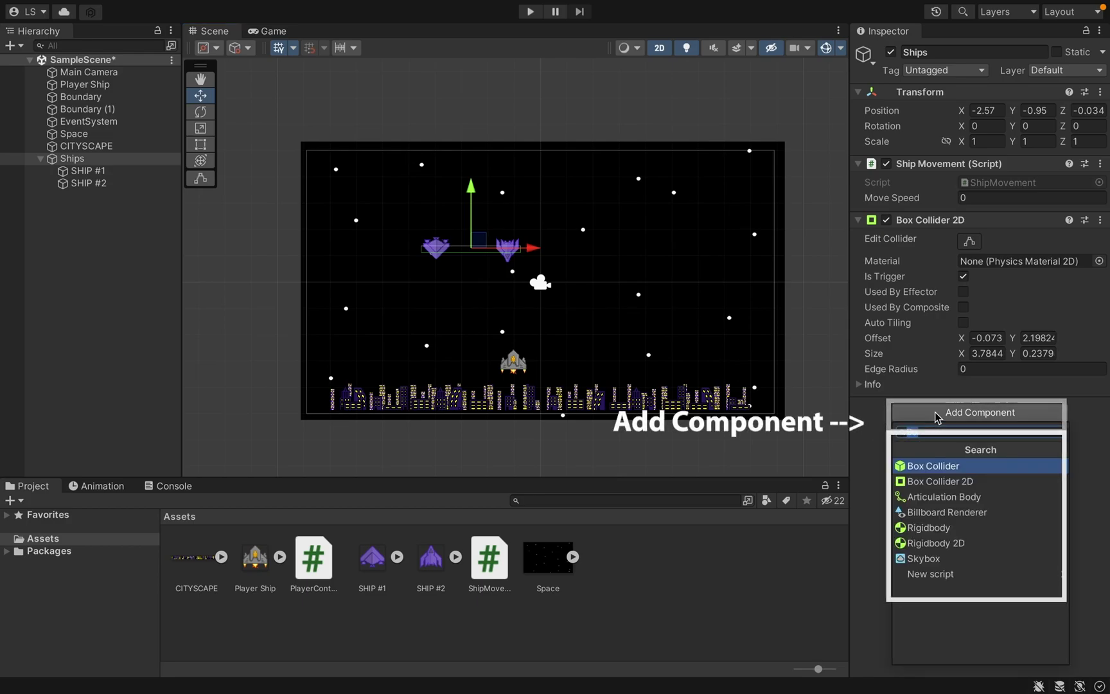
text(Rig)
key(Down)
key(Return)
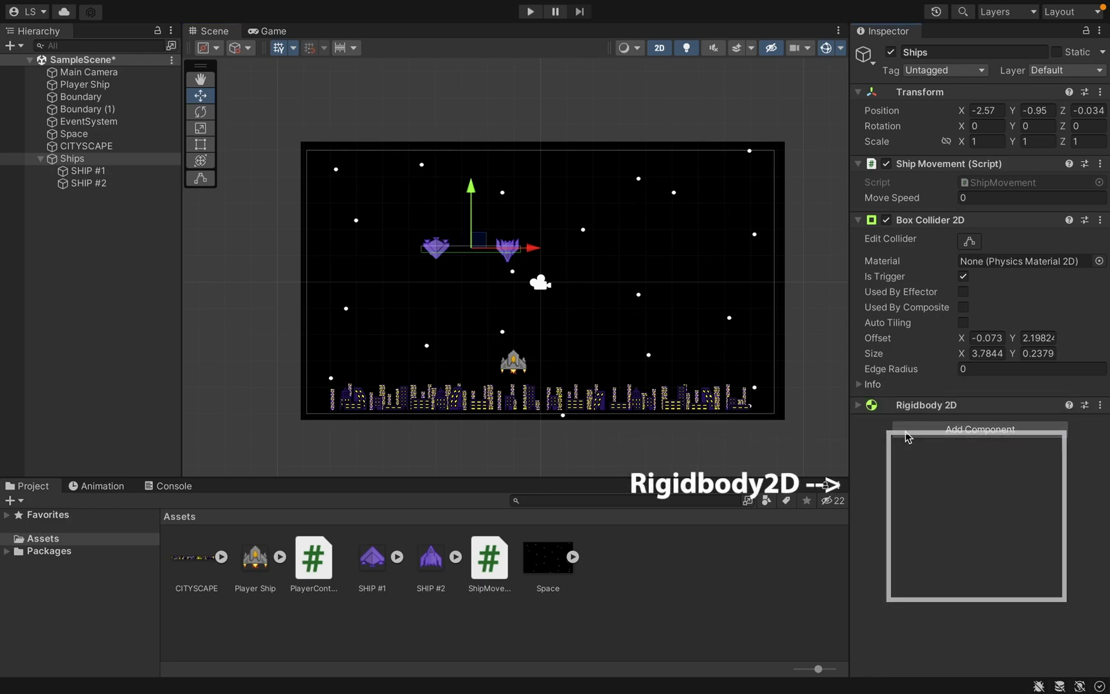
click(852, 399)
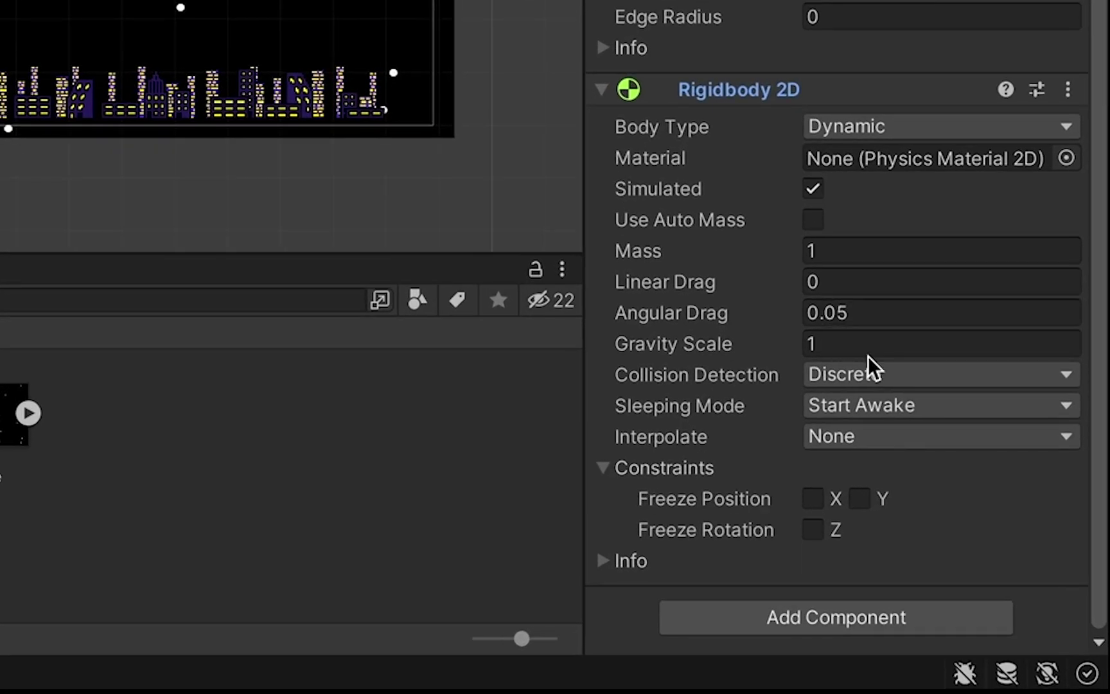
click(840, 346)
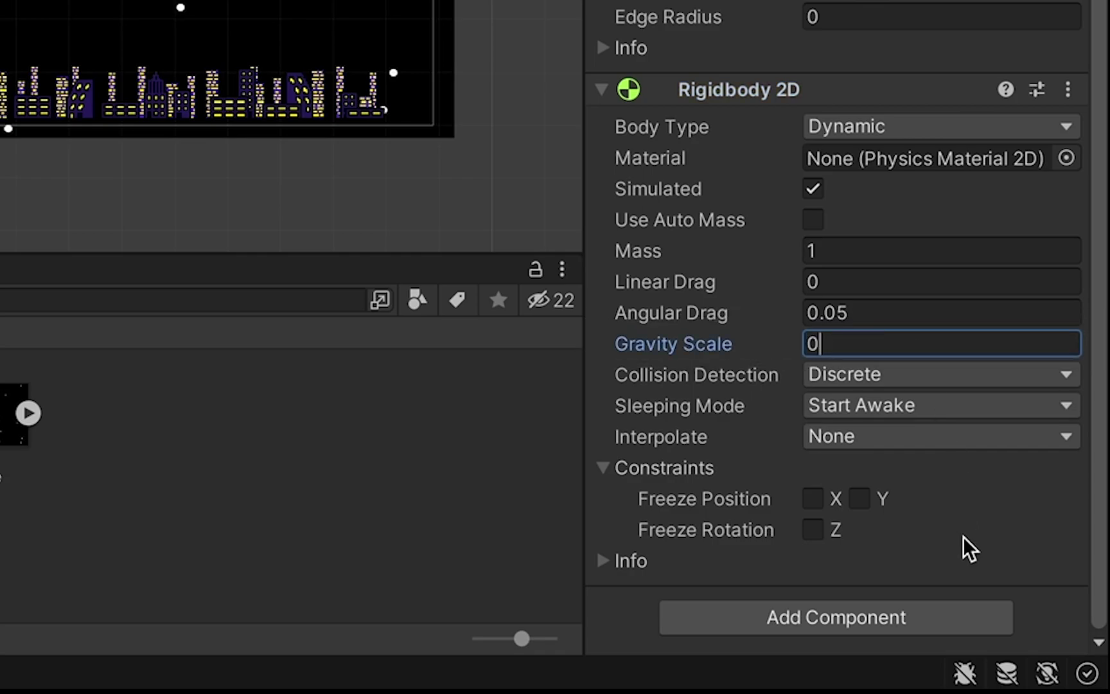
click(610, 467)
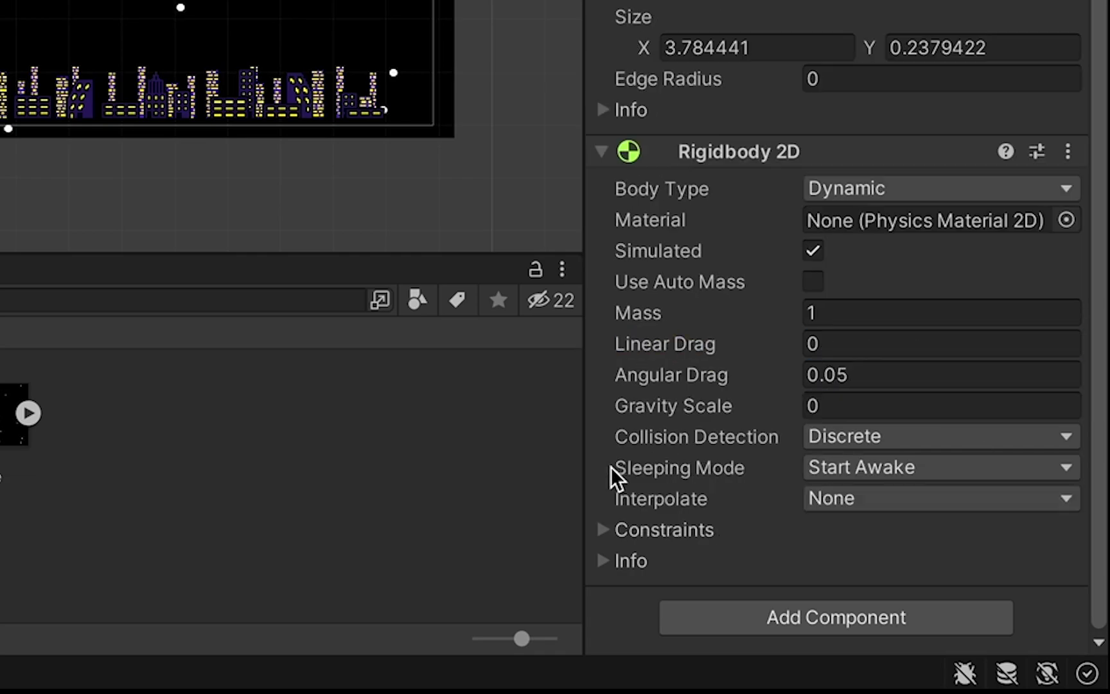
click(653, 525)
click(818, 593)
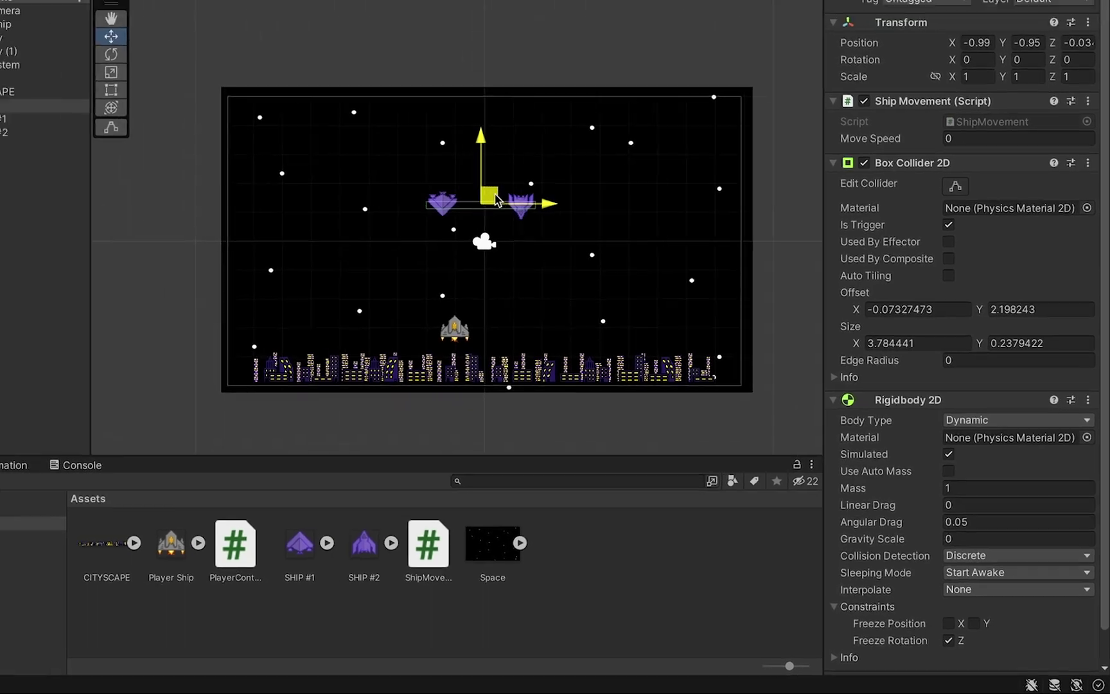
Try moving and rotating Ships, then undo back to X 7.28 with no rotation.
drag(494, 198, 706, 200)
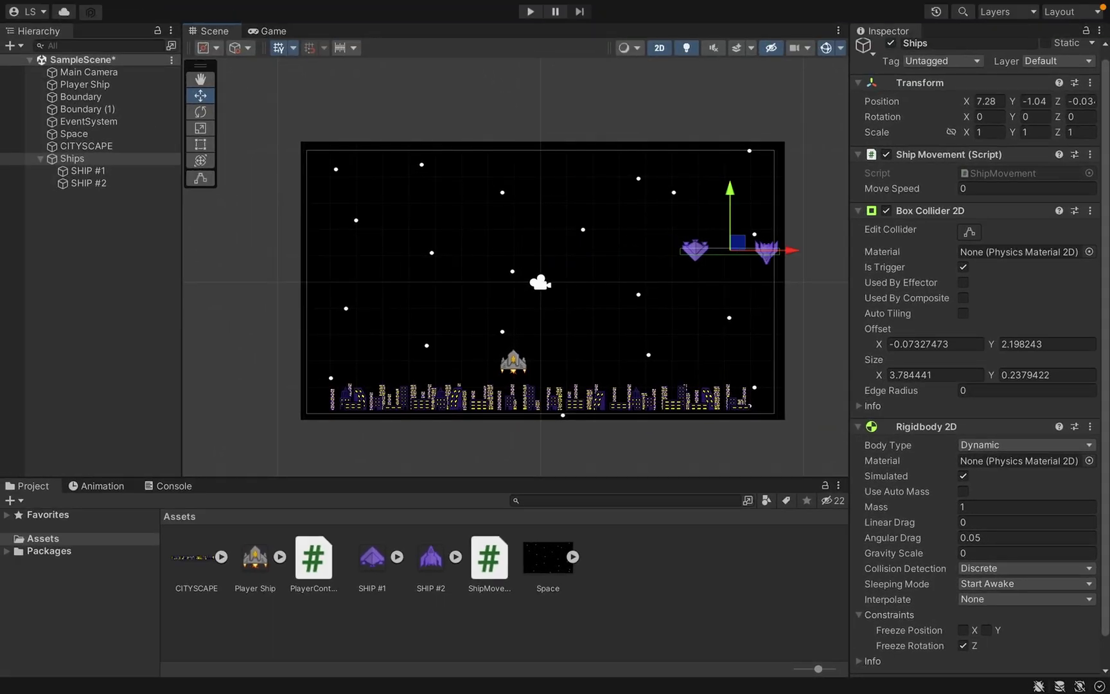
click(201, 112)
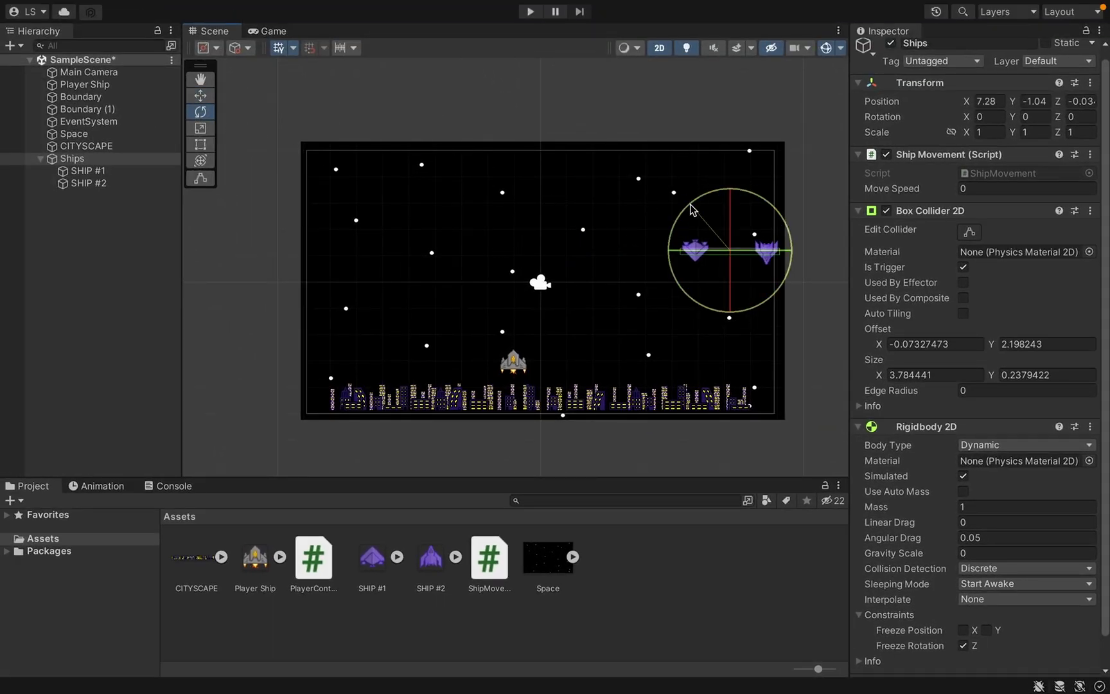
drag(690, 206, 714, 202)
click(200, 95)
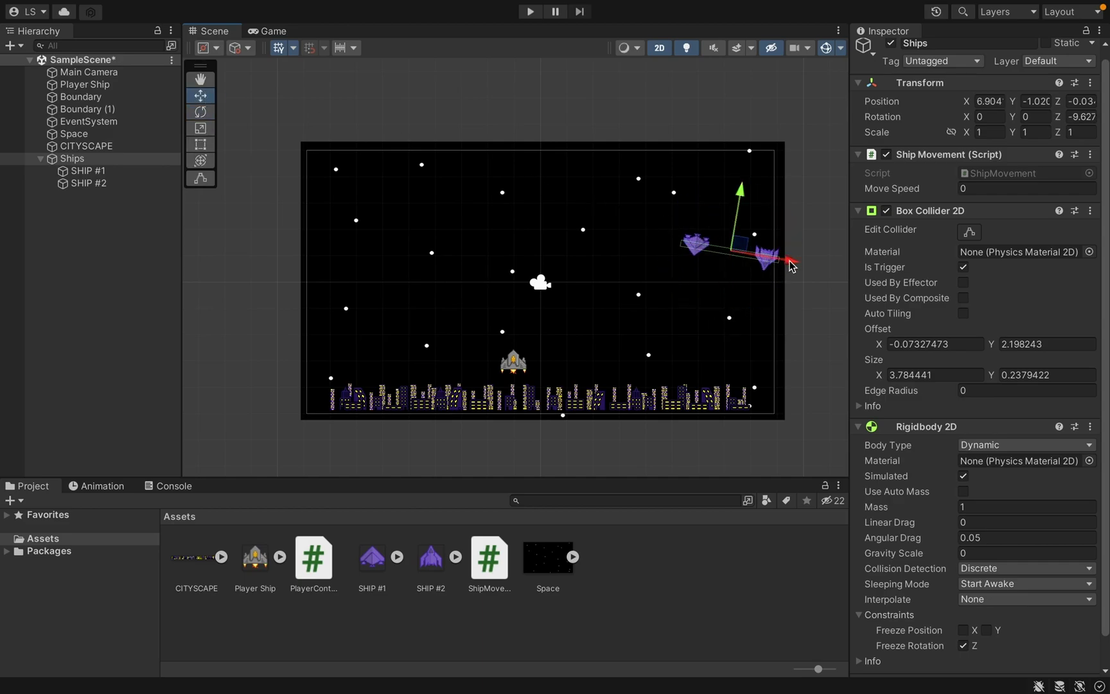
drag(792, 266, 432, 191)
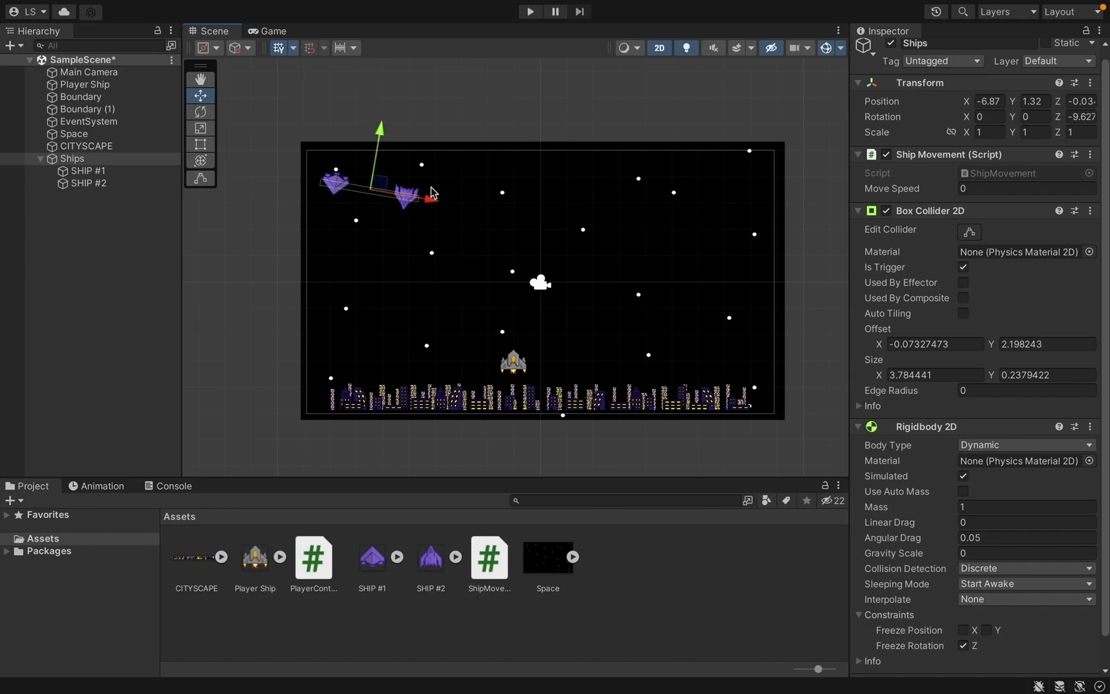
key(ctrl+z)
key(ctrl+z)
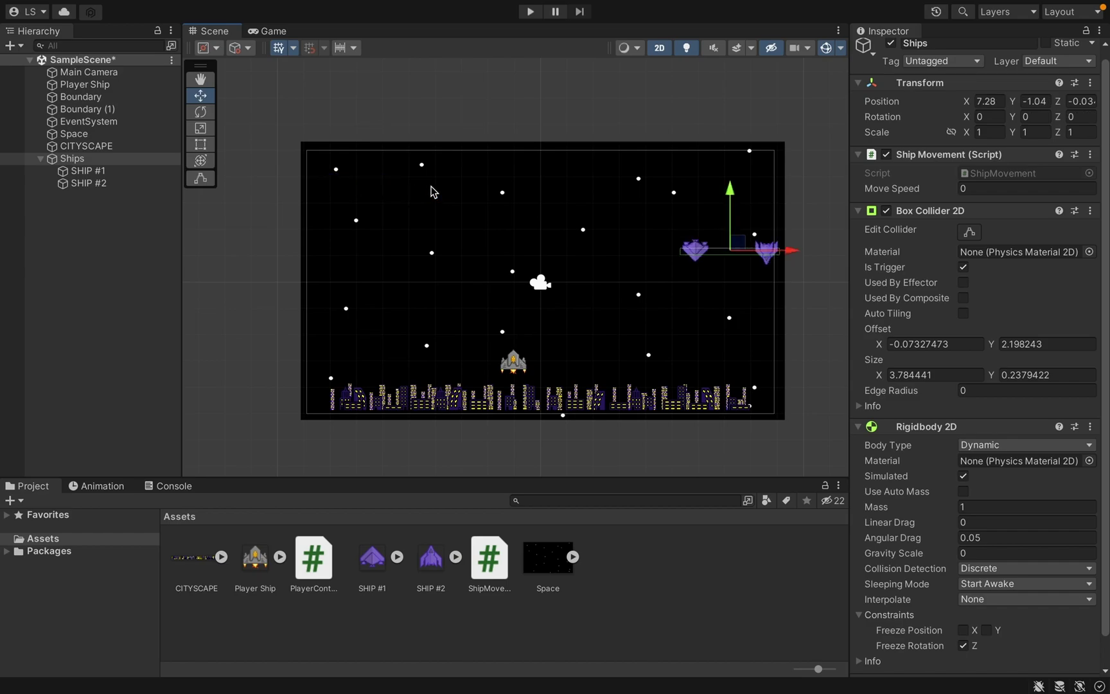
Enter Play mode to watch the ships bounce off the boundaries.
click(531, 11)
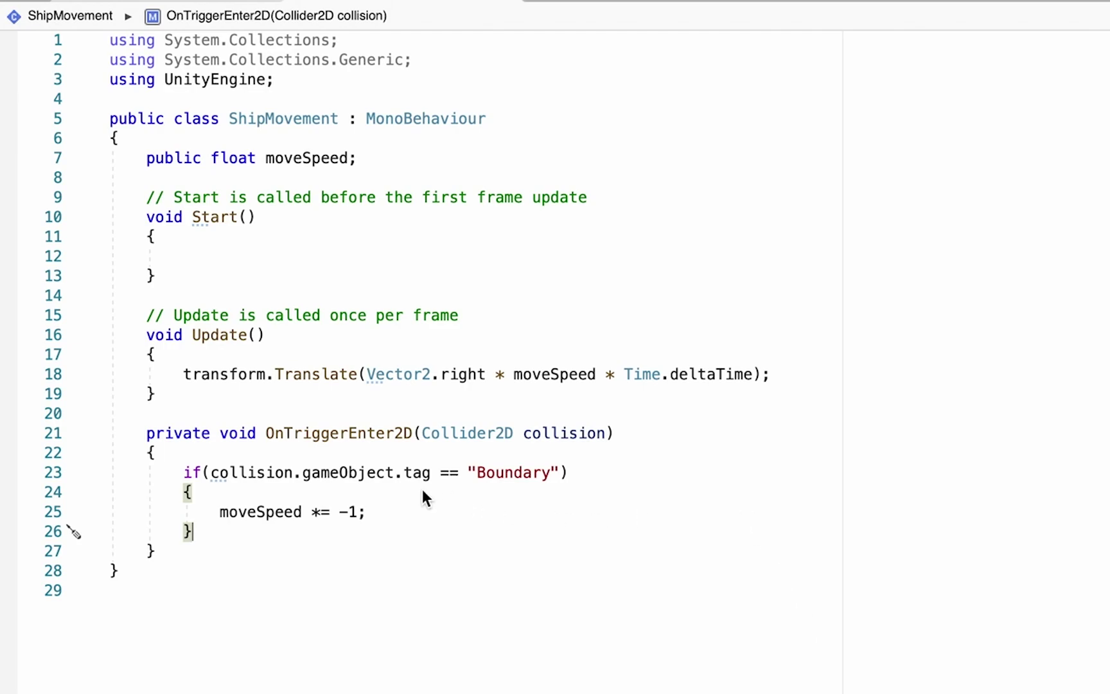
Above moveSpeed *= -1, set transform.position to a new Vector3 with y lowered by 1.
click(218, 511)
key(Return)
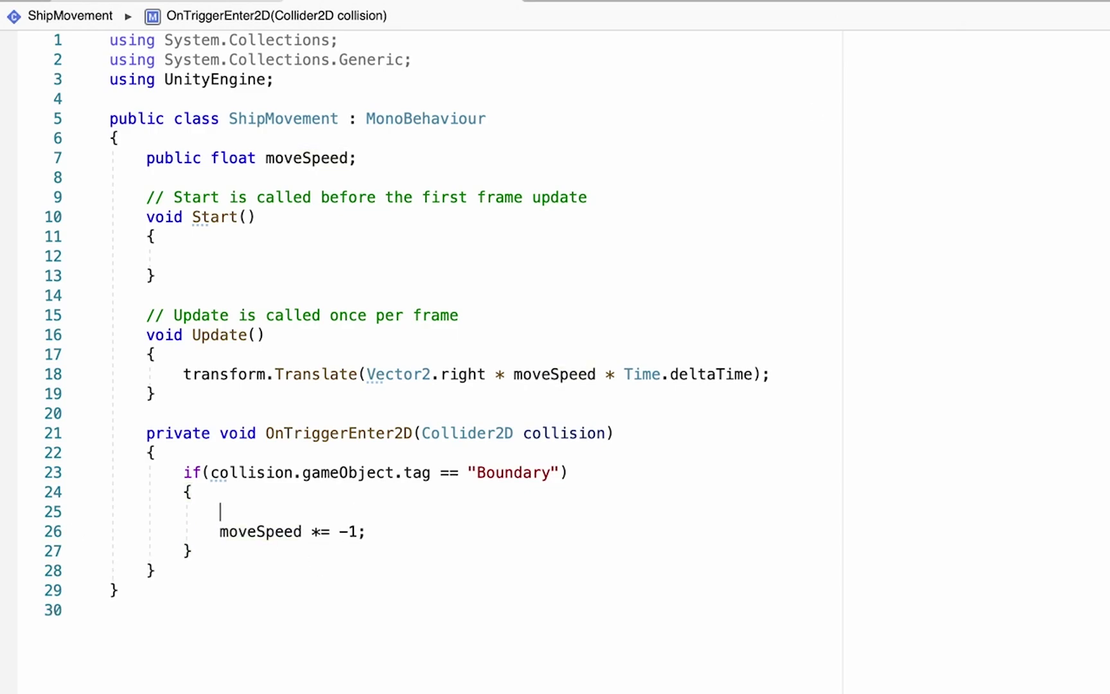
text(transform.)
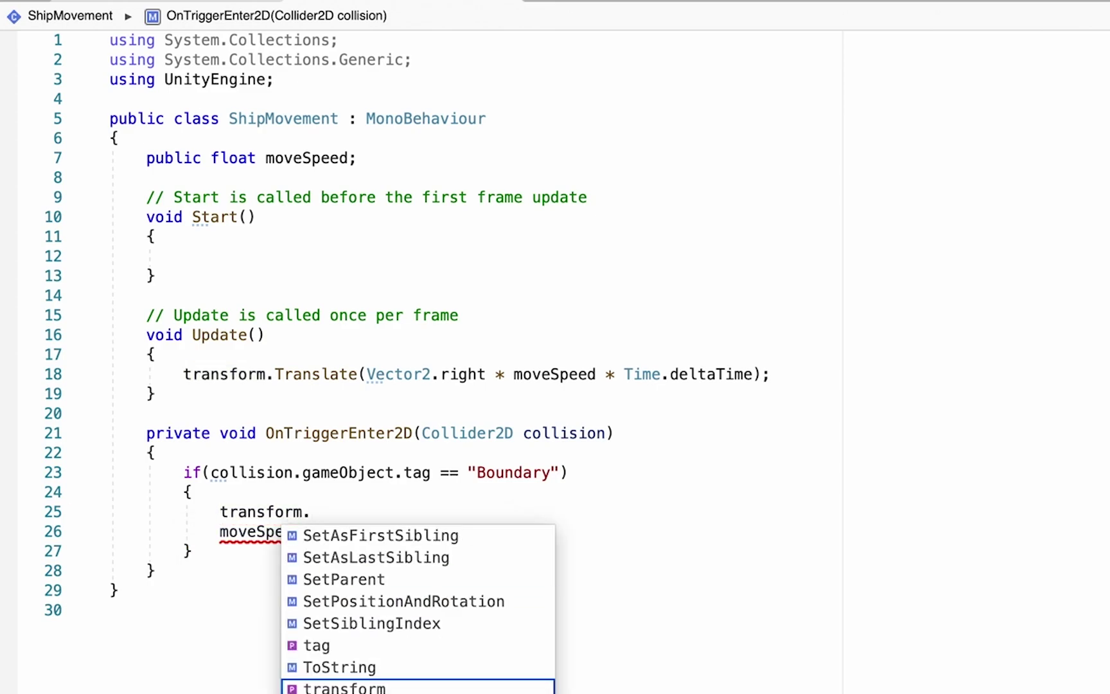
text(position)
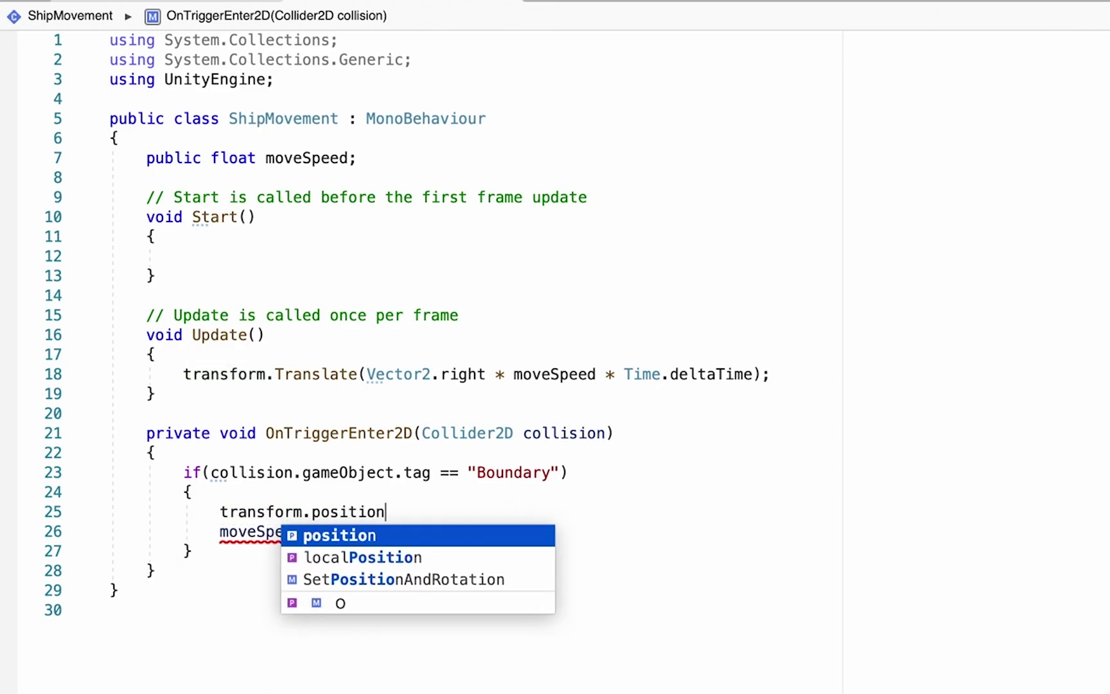
key(Escape)
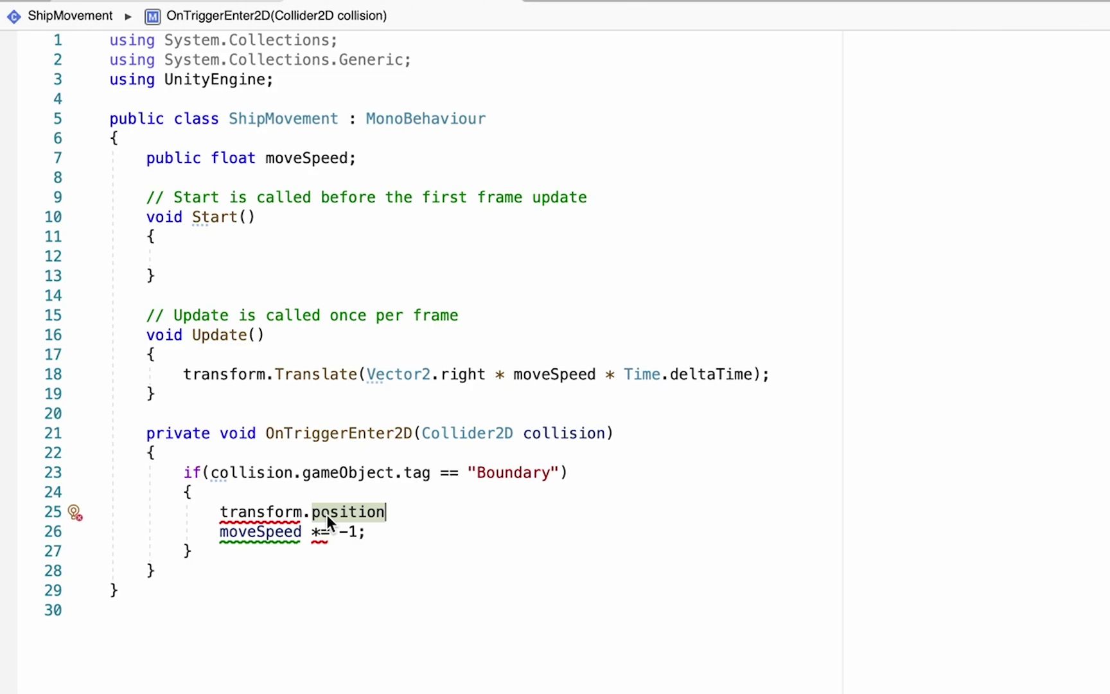
text(= )
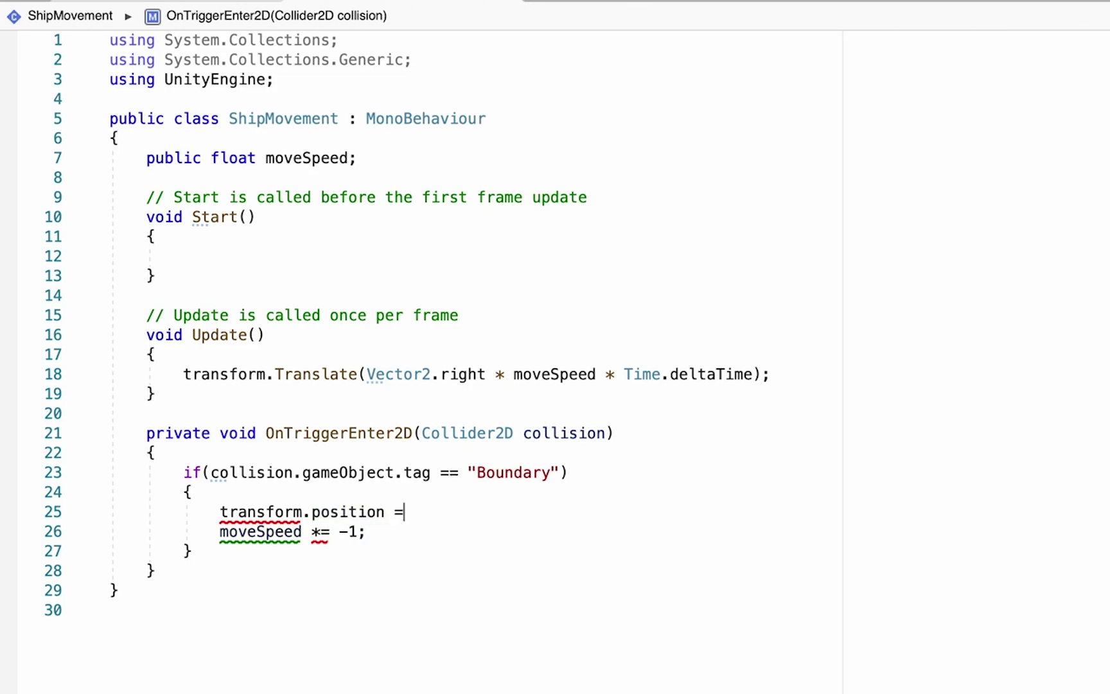
text(new Vec)
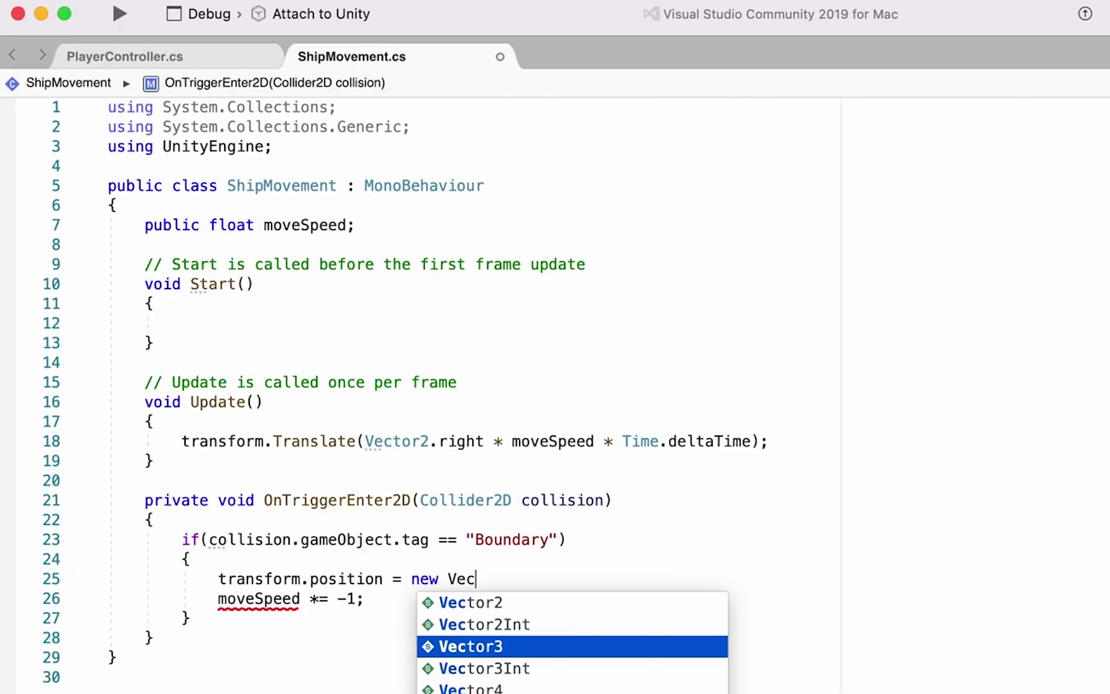
text(tor3 ()
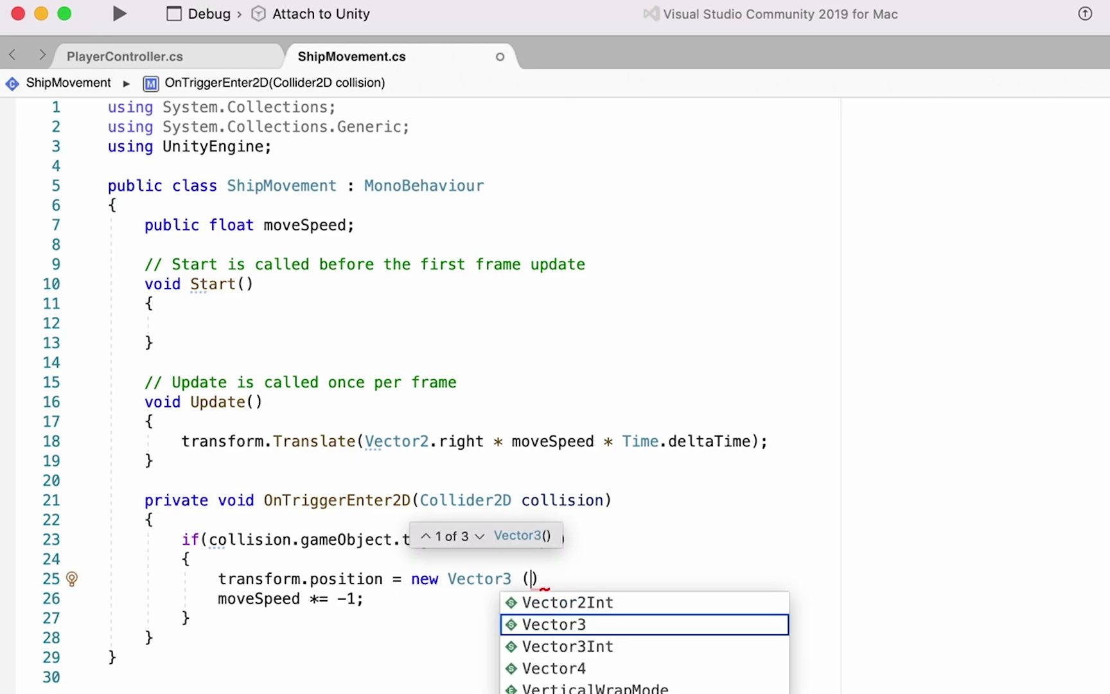
text(transform.position)
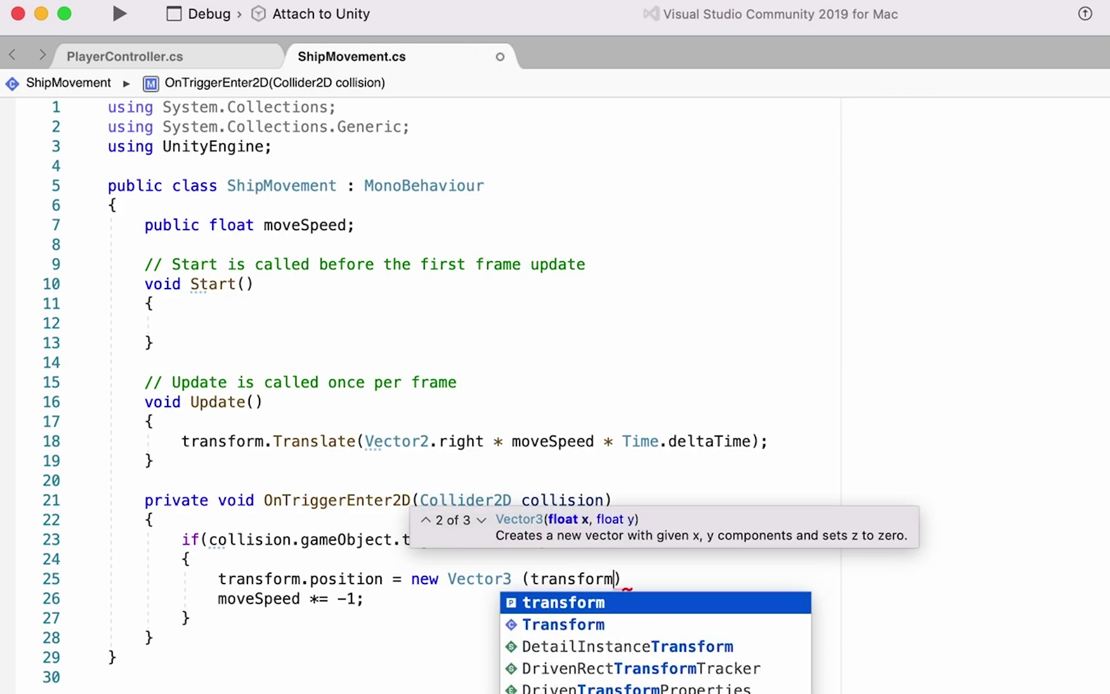
text(.x, )
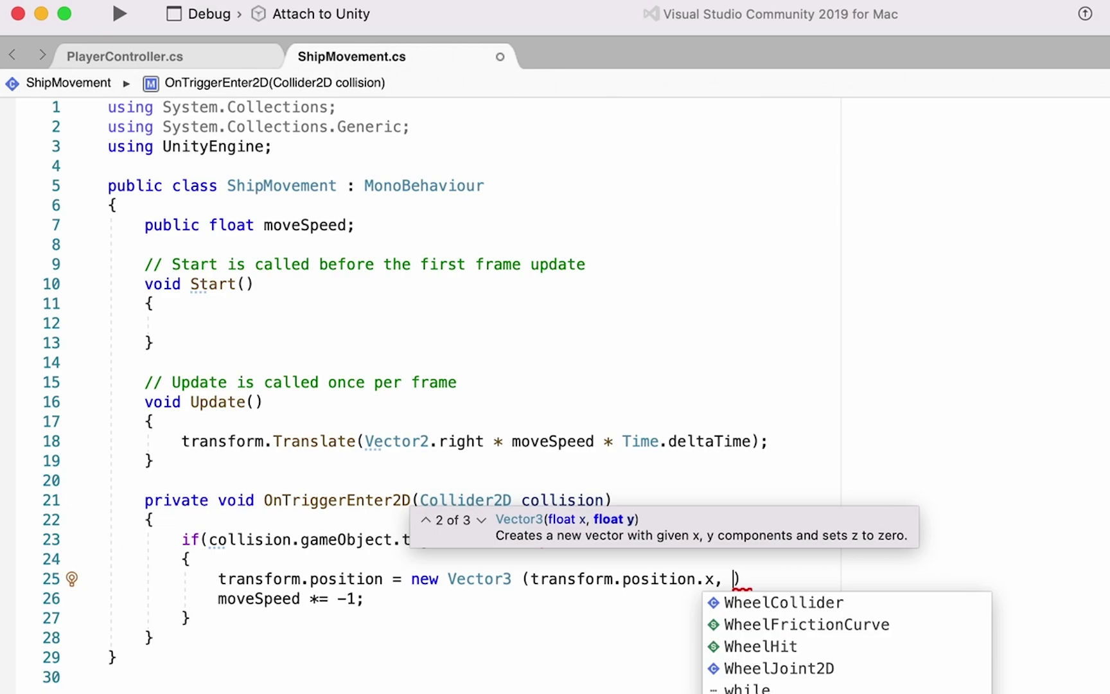
text(transform.)
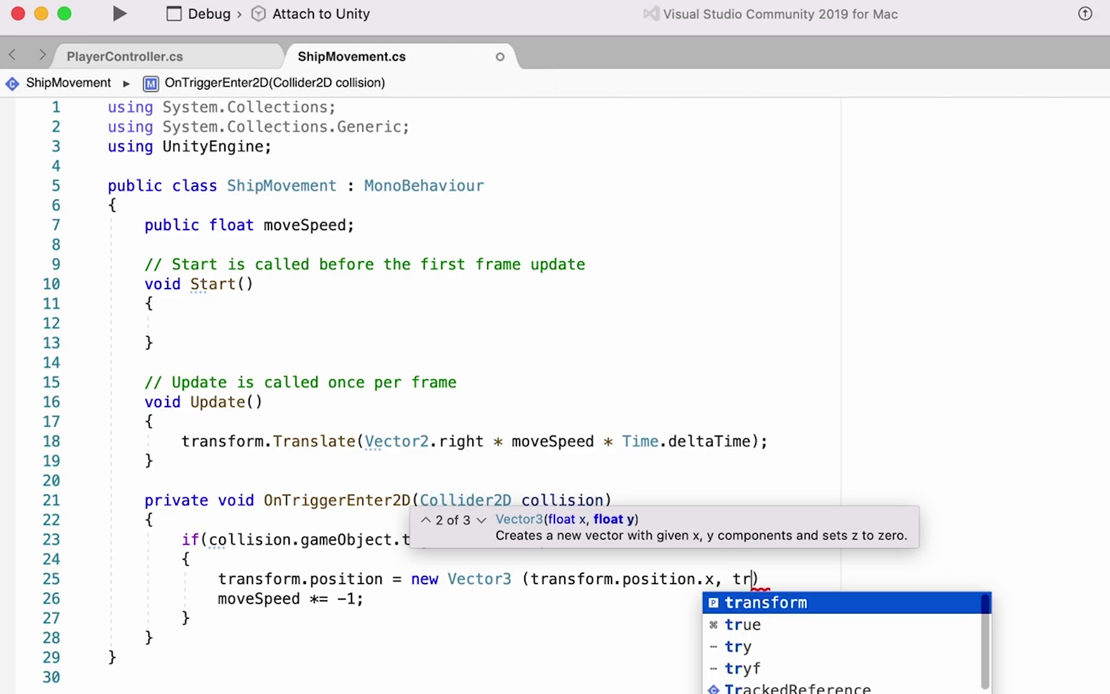
text(position.y)
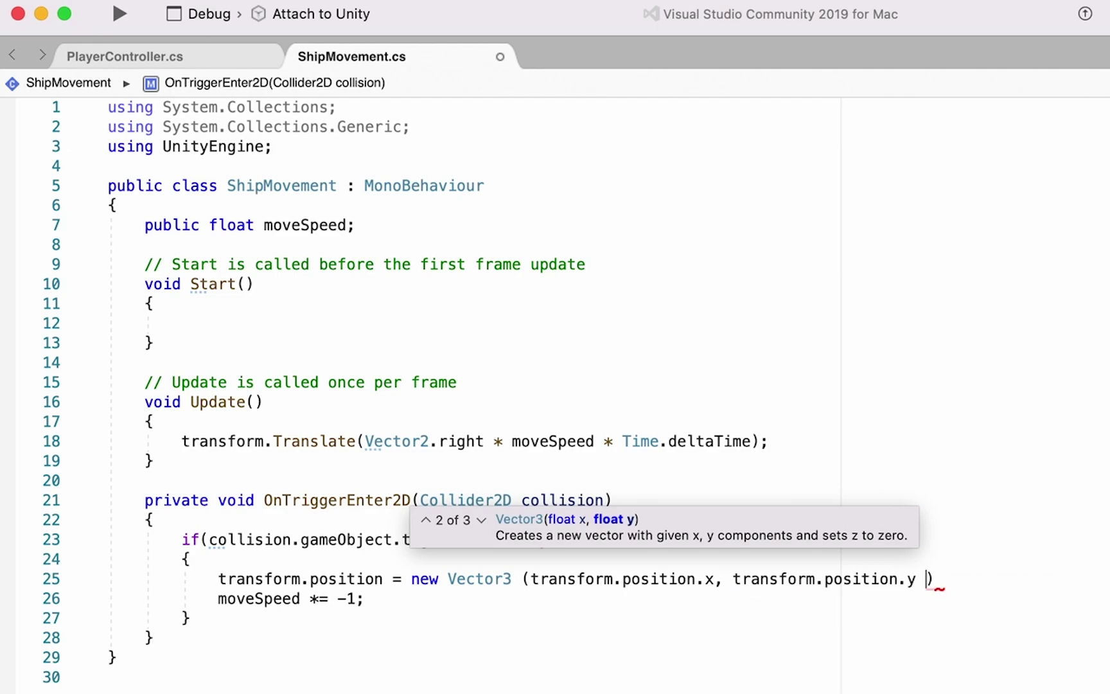
text( -)
text( 1)
text(, transf)
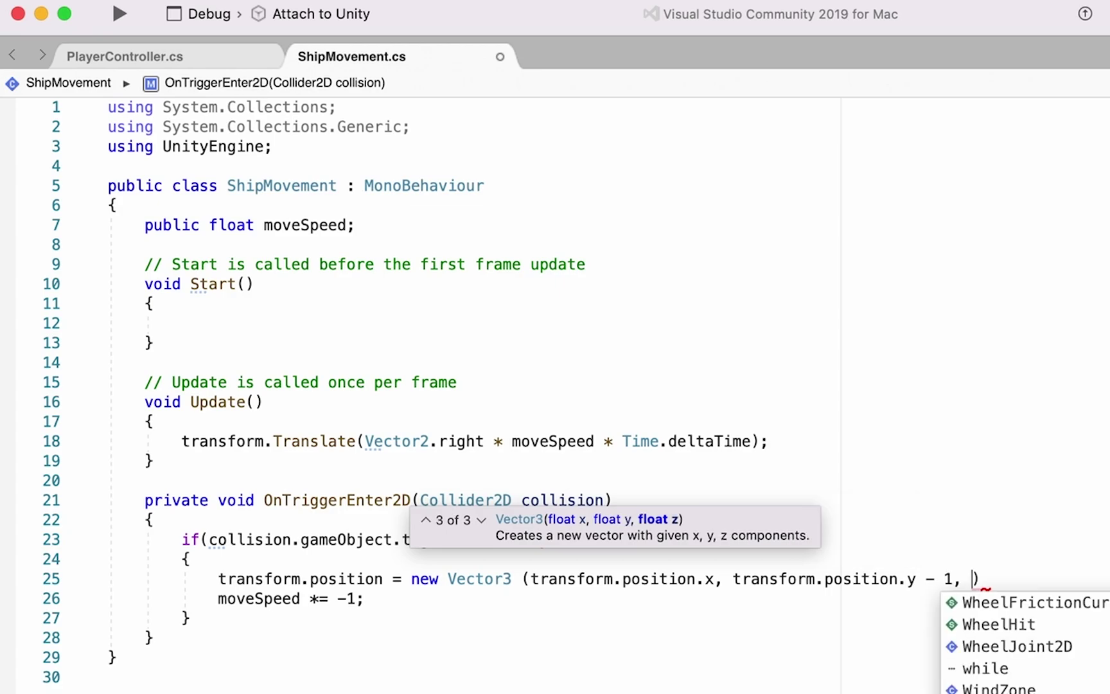
text(orm.spotio)
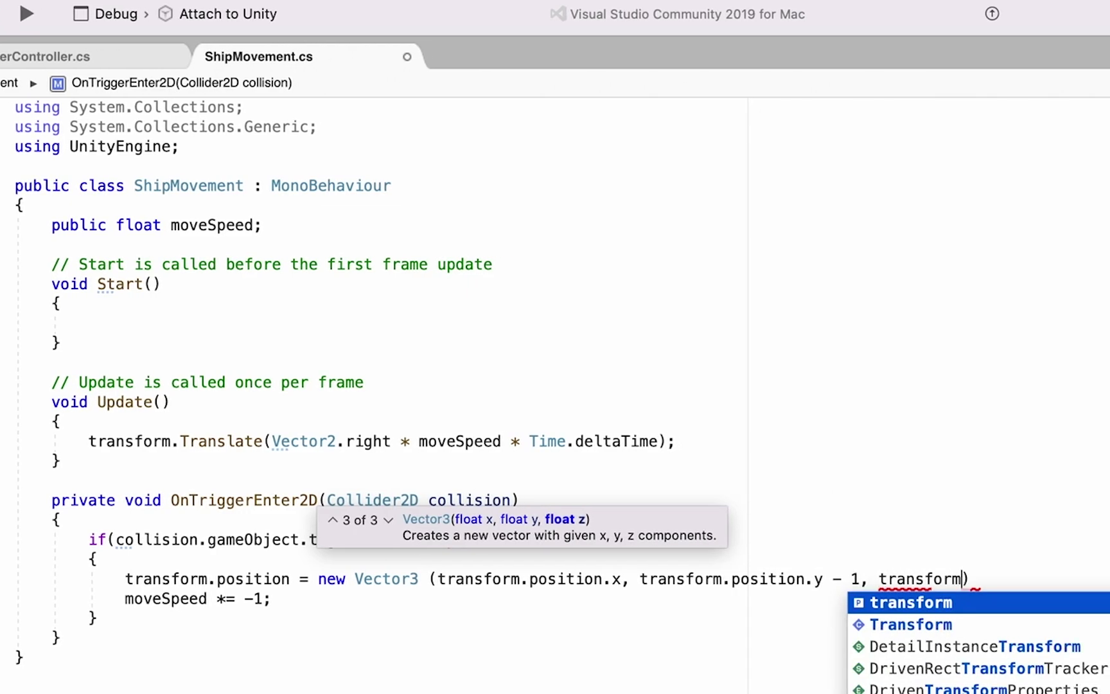
key(BackSpace)
key(BackSpace)
key(BackSpace)
key(BackSpace)
key(BackSpace)
key(BackSpace)
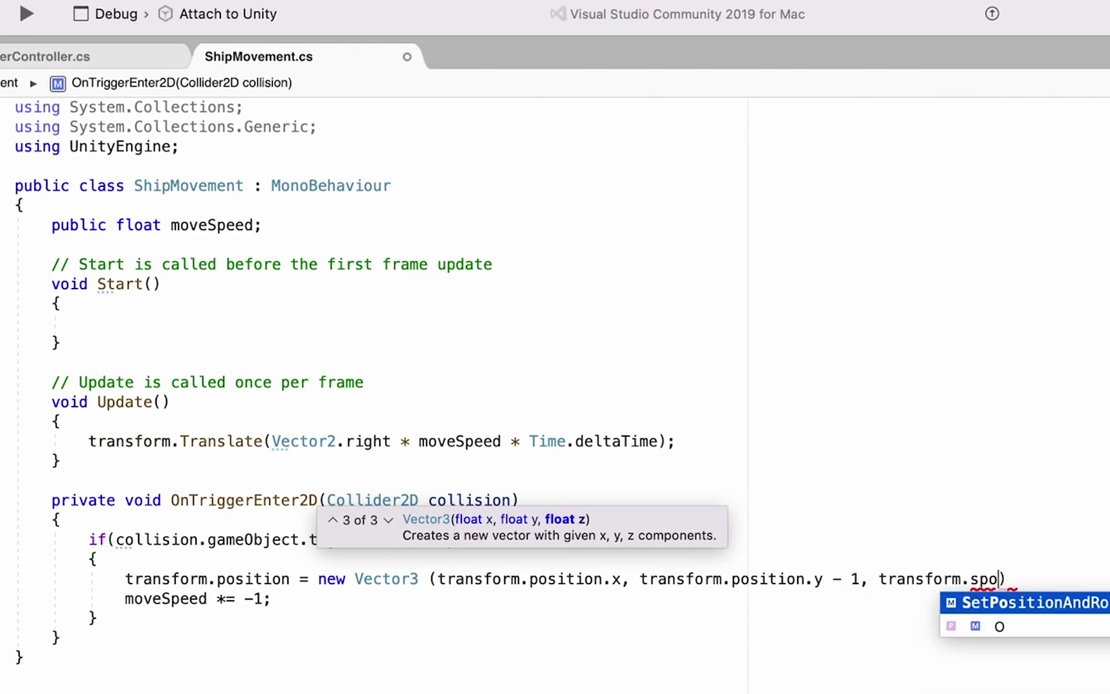
text(position.x)
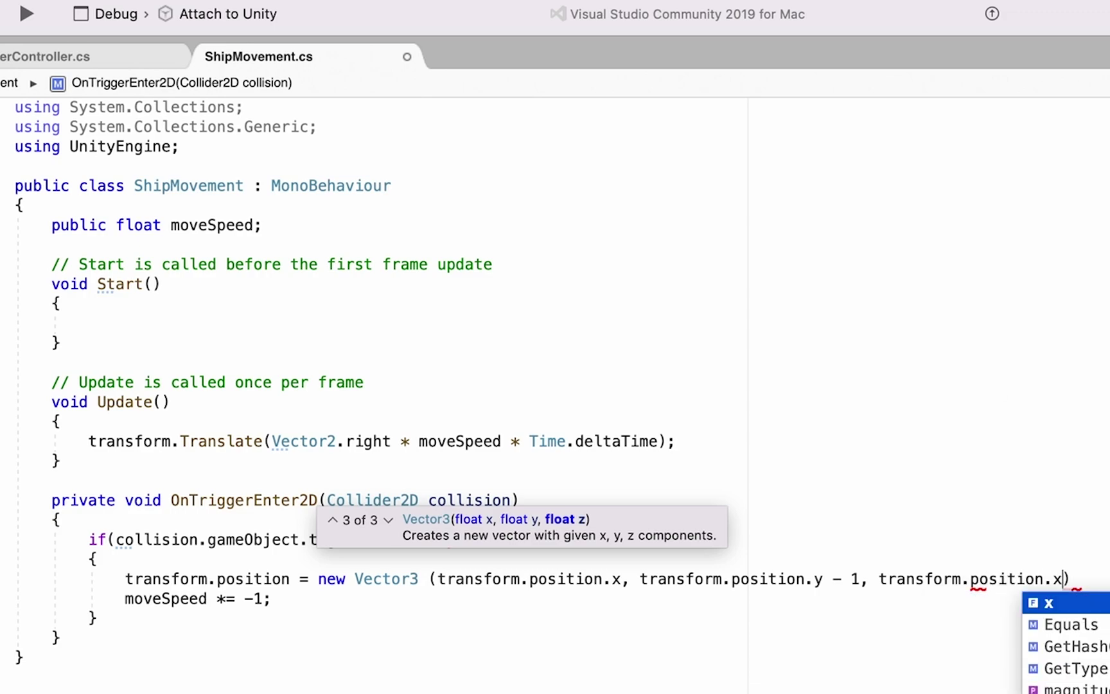
key(BackSpace)
text(z)
key(Right)
Add the missing semicolon and save the ShipMovement script.
text(;)
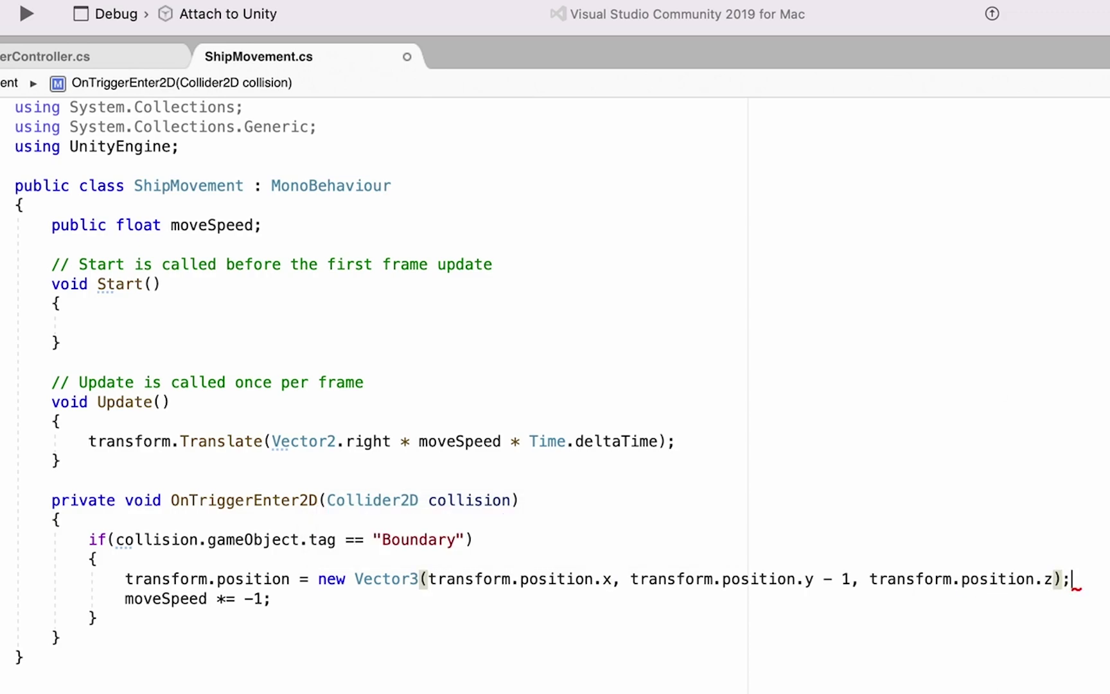
key(super+s)
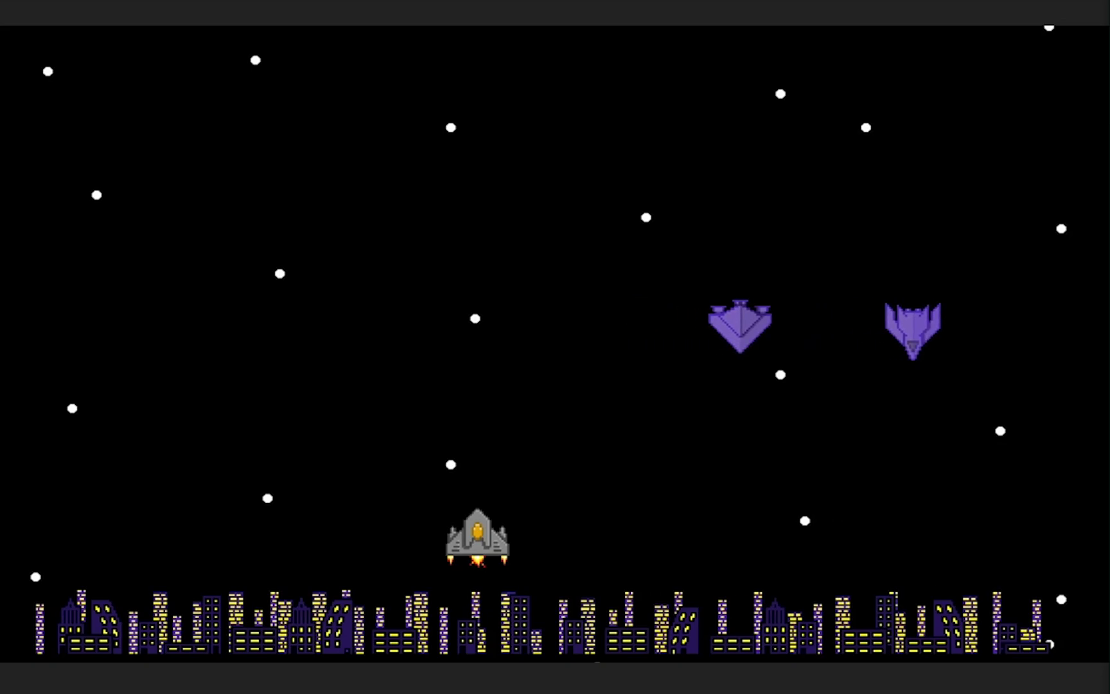